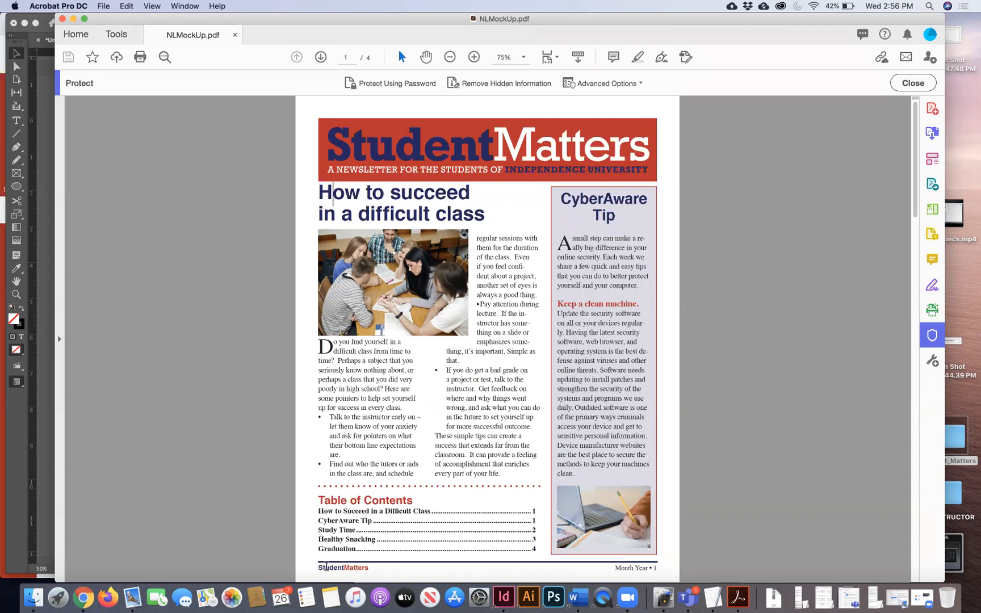
# - Bring the blank InDesign newsletter forward and zoom the page to 100%
pyautogui.moveTo(318, 568); pyautogui.dragTo(676, 569)
pyautogui.click(679, 500)
pyautogui.click(37, 462)
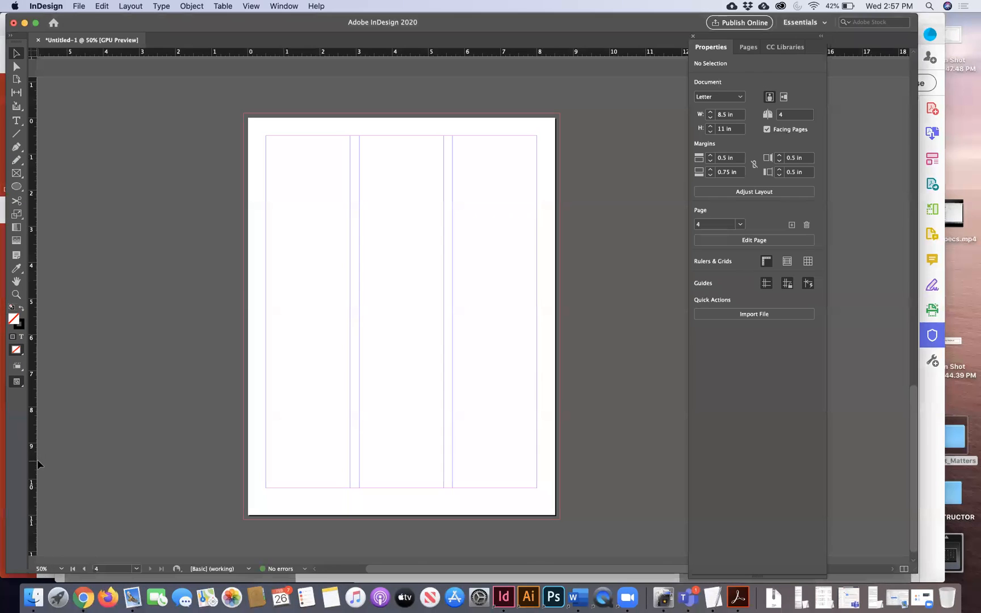
pyautogui.click(16, 294)
pyautogui.click(367, 502)
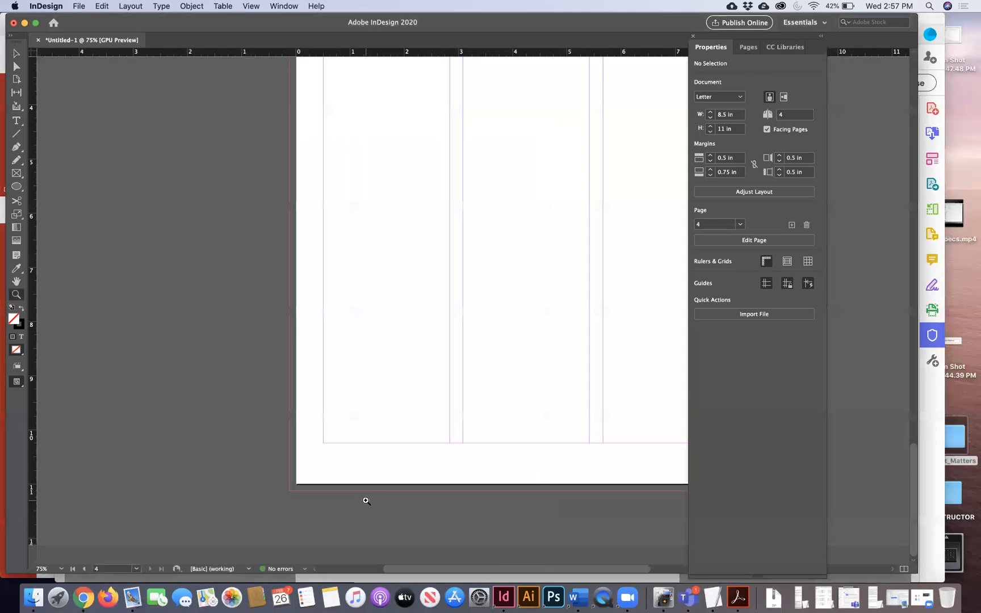
# - Move the Properties panel aside and show the Pages panel via Window > Pages
pyautogui.moveTo(717, 37); pyautogui.dragTo(789, 63)
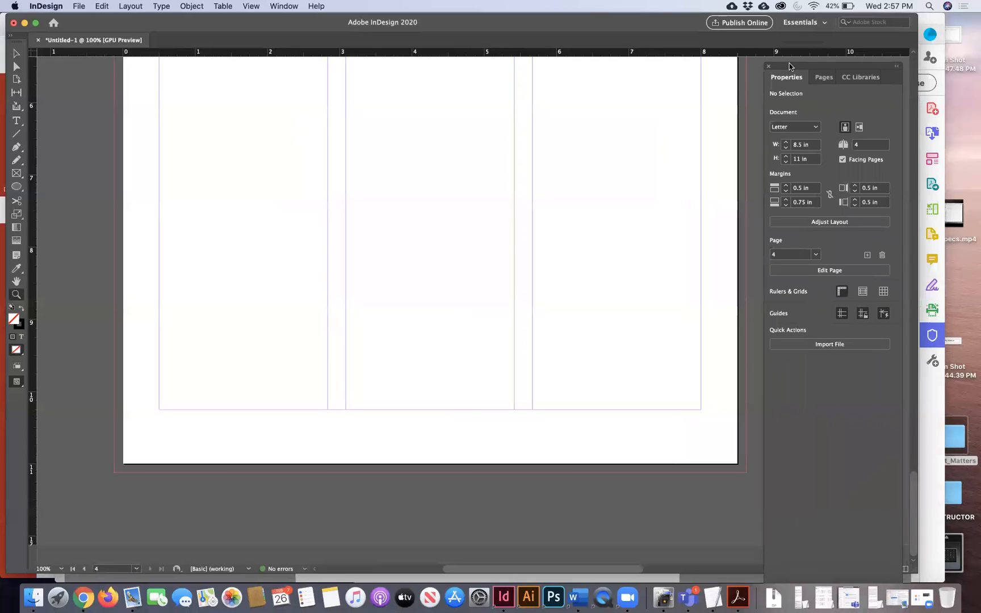
pyautogui.scroll(3, 621, 241)
pyautogui.hscroll(2, 620, 241)
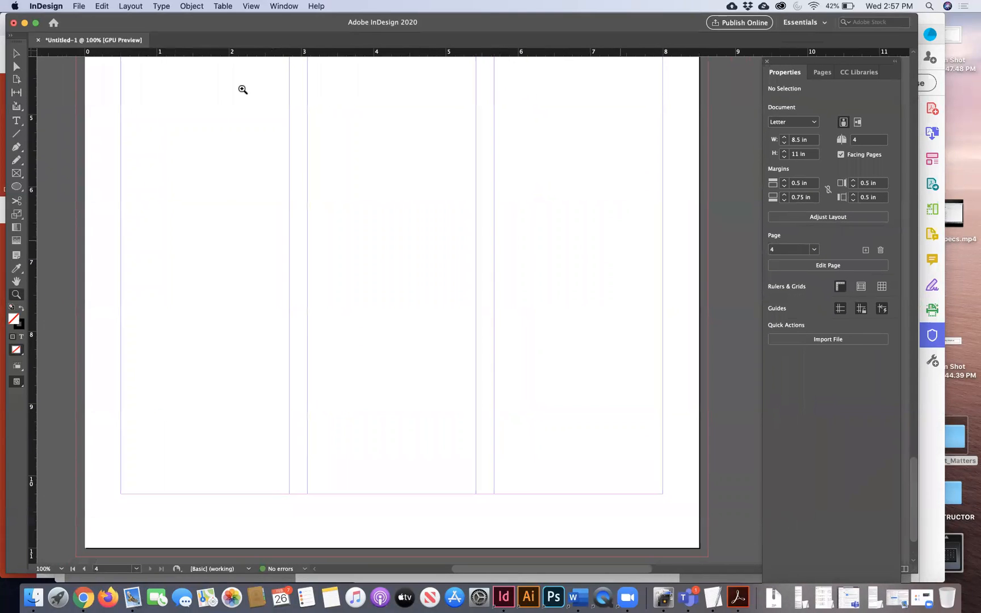
pyautogui.click(15, 53)
pyautogui.click(284, 7)
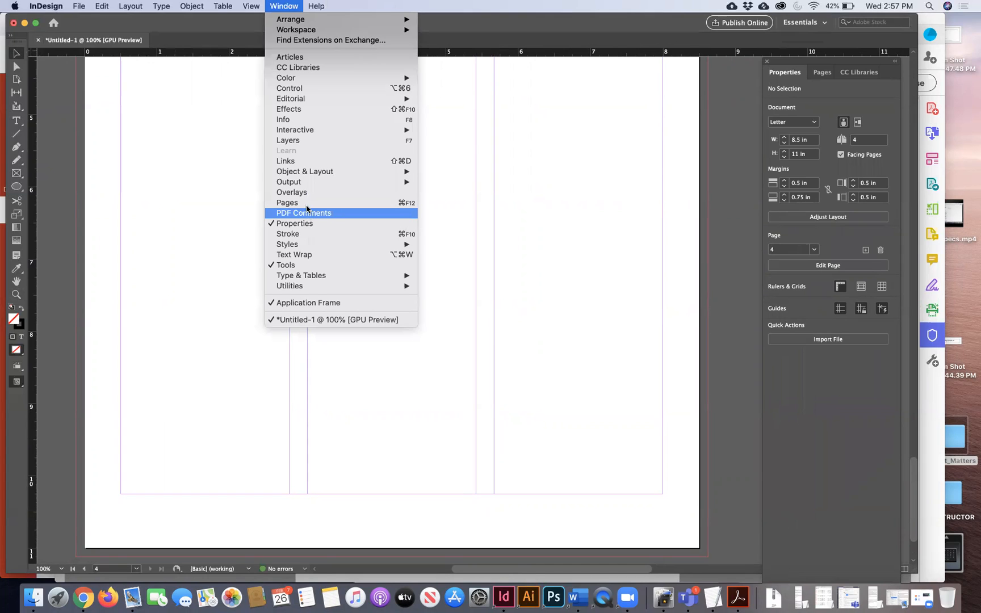
pyautogui.click(307, 205)
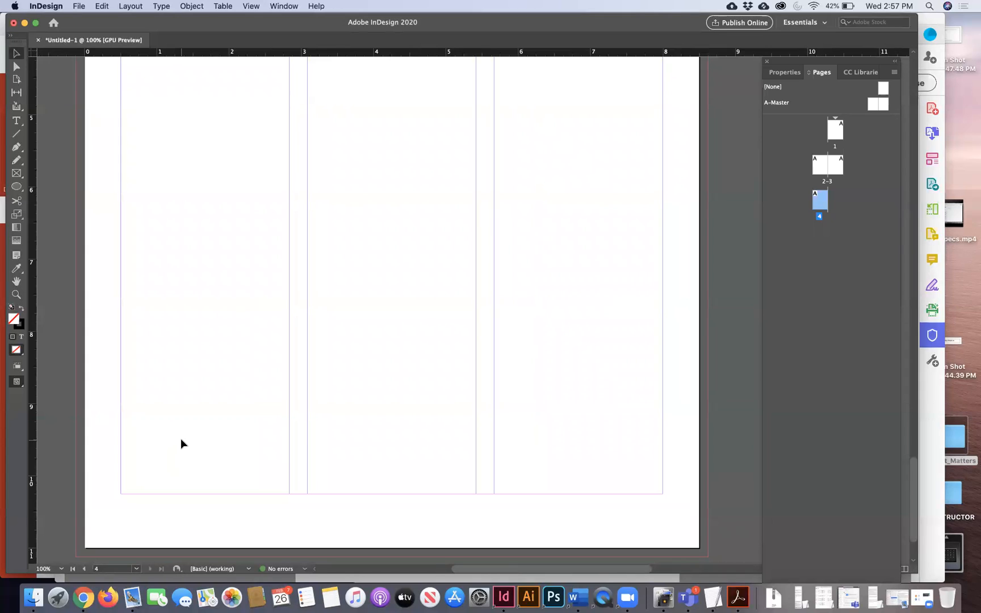
# - Zoom out to 50% and scroll up to page 1
pyautogui.click(17, 121)
pyautogui.click(16, 121)
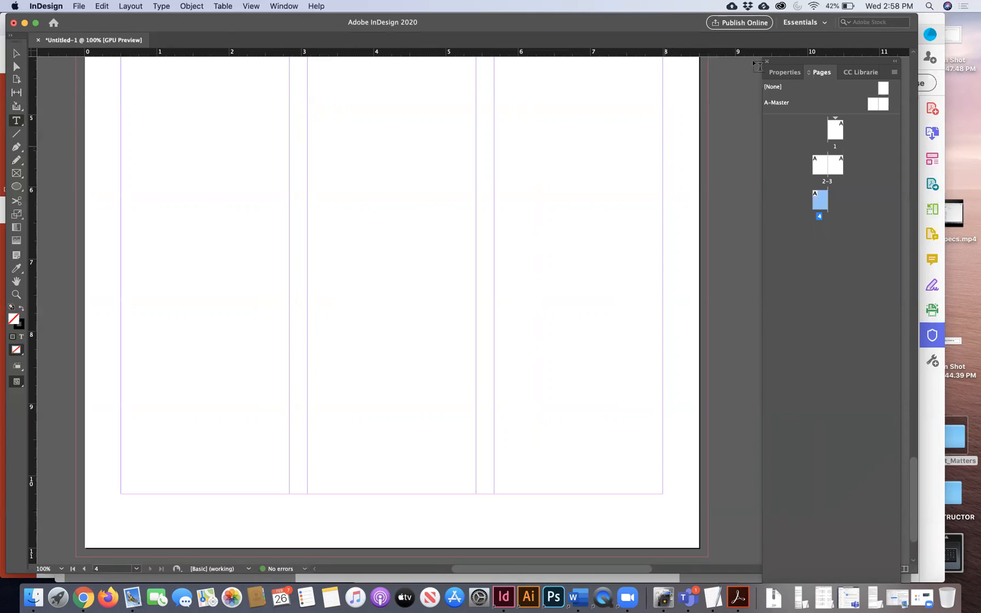
pyautogui.click(16, 53)
pyautogui.press('super+minus')
pyautogui.scroll(5, 336, 254)
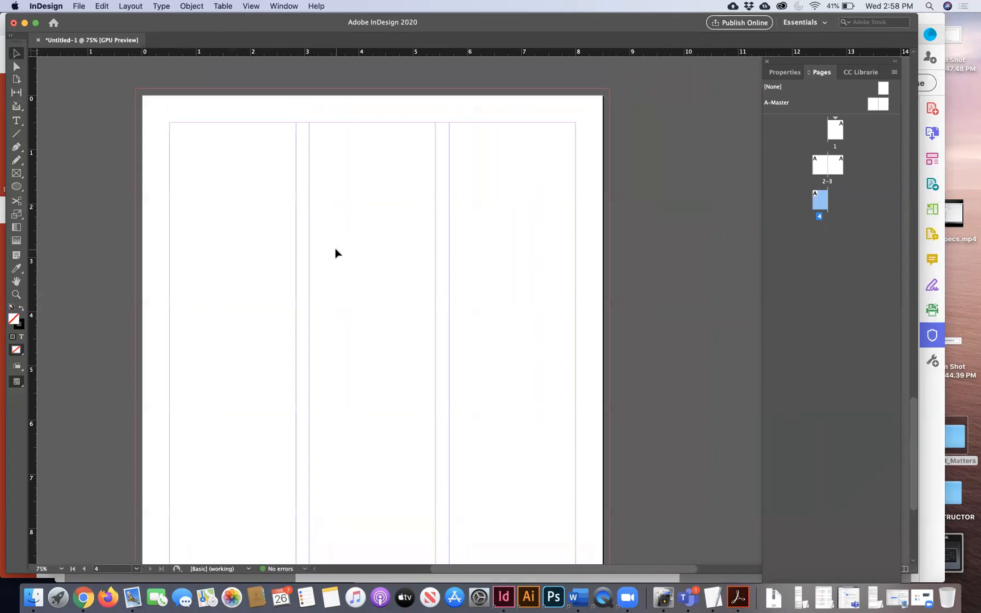
pyautogui.press('super+minus')
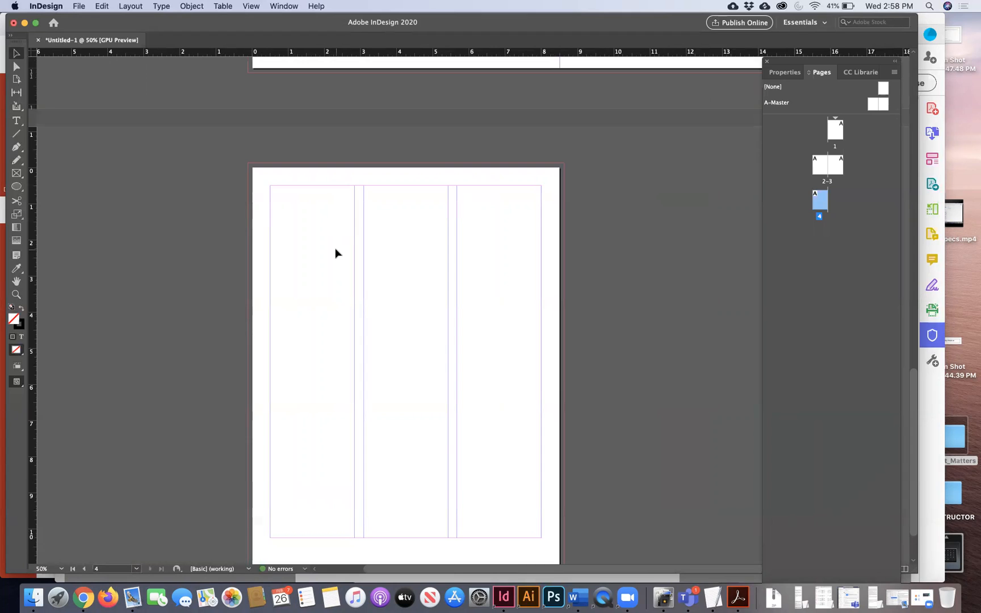
pyautogui.scroll(15, 336, 253)
pyautogui.hscroll(5, 332, 252)
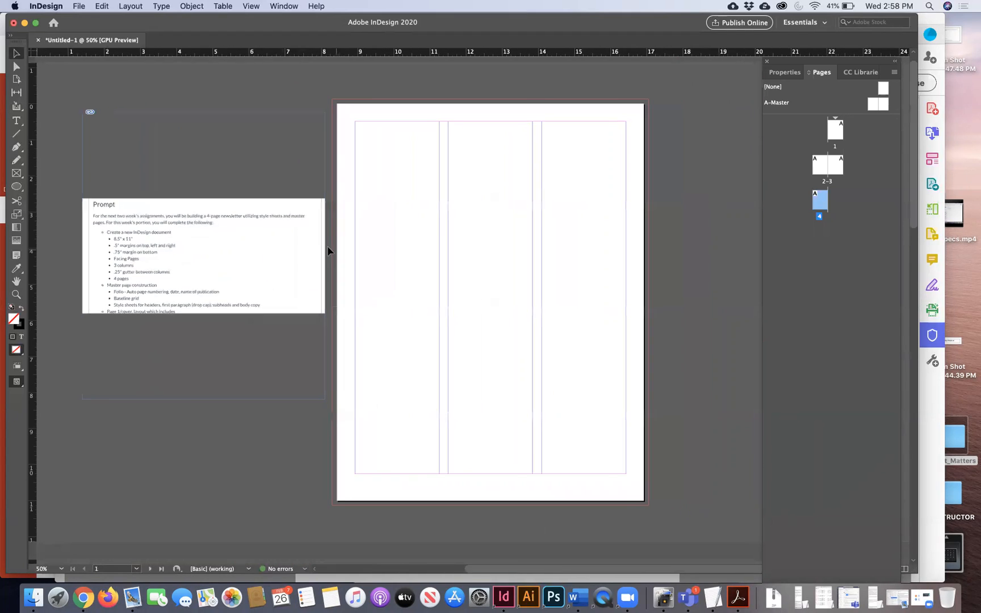
# - Select and deselect the Prompt image beside page 1, then float the Pages panel off the dock
pyautogui.click(284, 242)
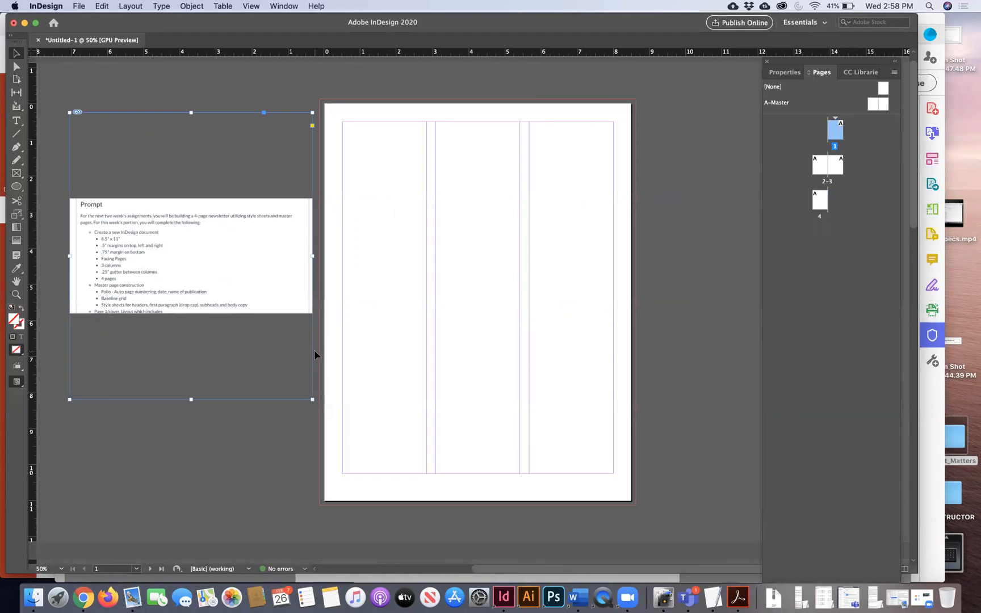
pyautogui.click(364, 365)
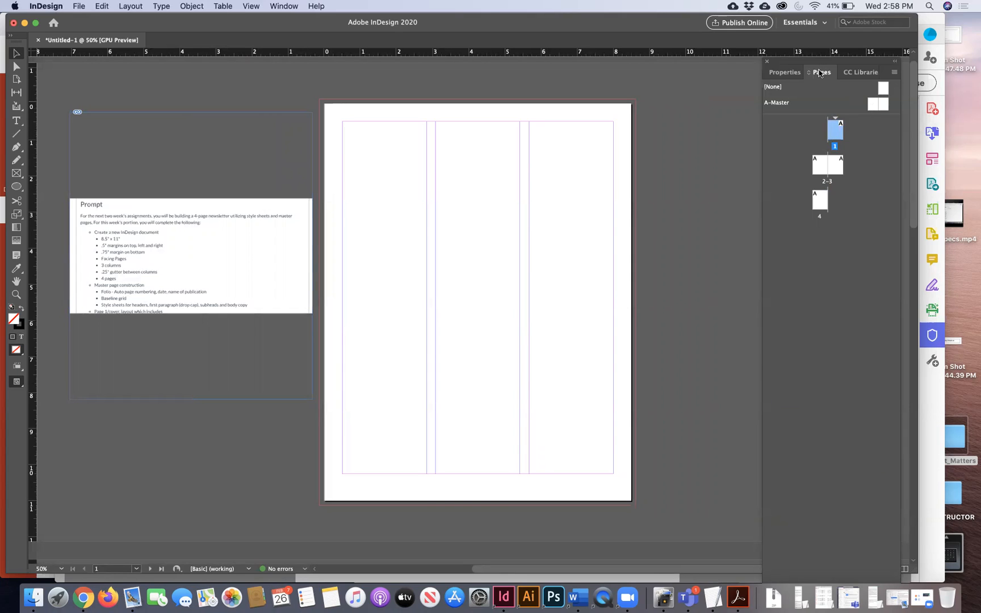
pyautogui.moveTo(814, 64); pyautogui.dragTo(705, 58)
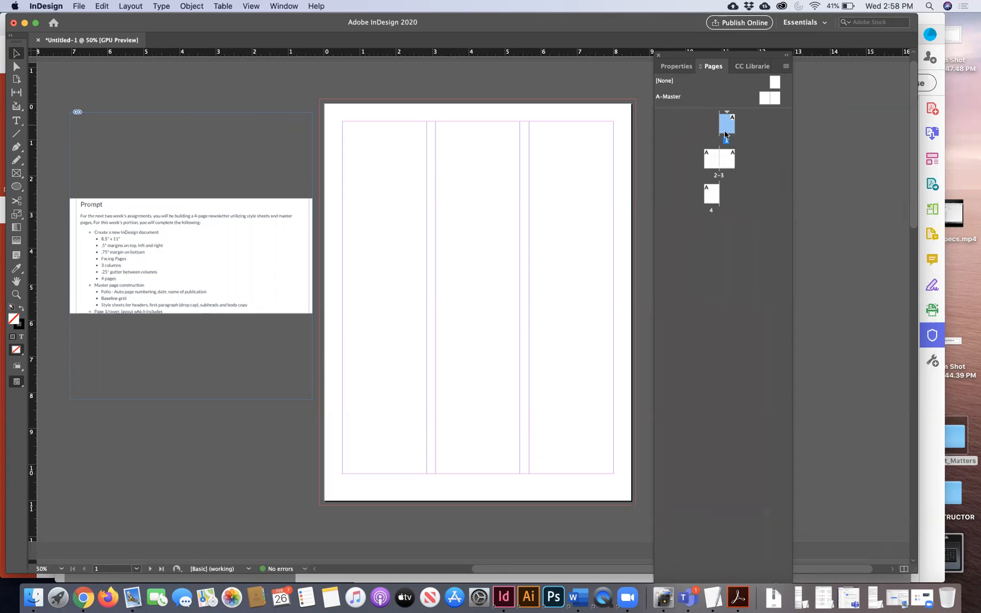
# - Apply [None] to page 1, reapply A-Master, and open the A-Master spread for editing
pyautogui.click(767, 185)
pyautogui.moveTo(776, 82); pyautogui.dragTo(728, 125)
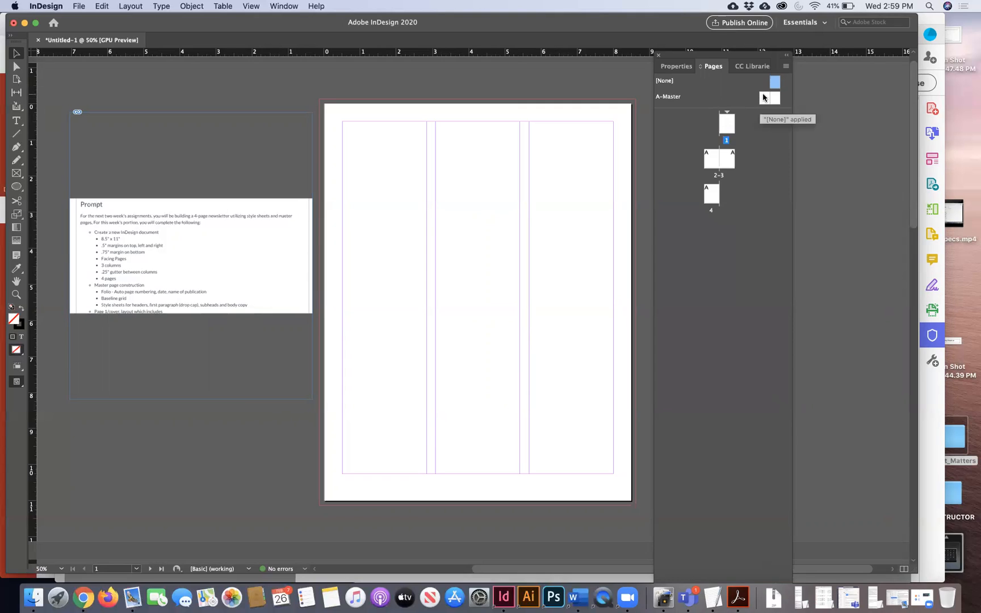
pyautogui.click(765, 99)
pyautogui.moveTo(767, 101); pyautogui.dragTo(729, 126)
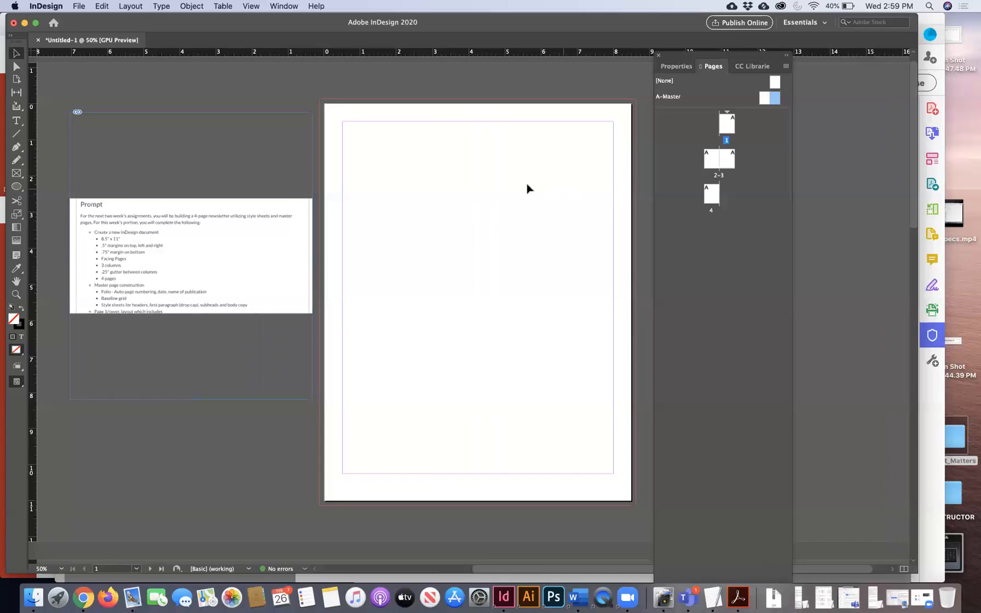
pyautogui.doubleClick(759, 103)
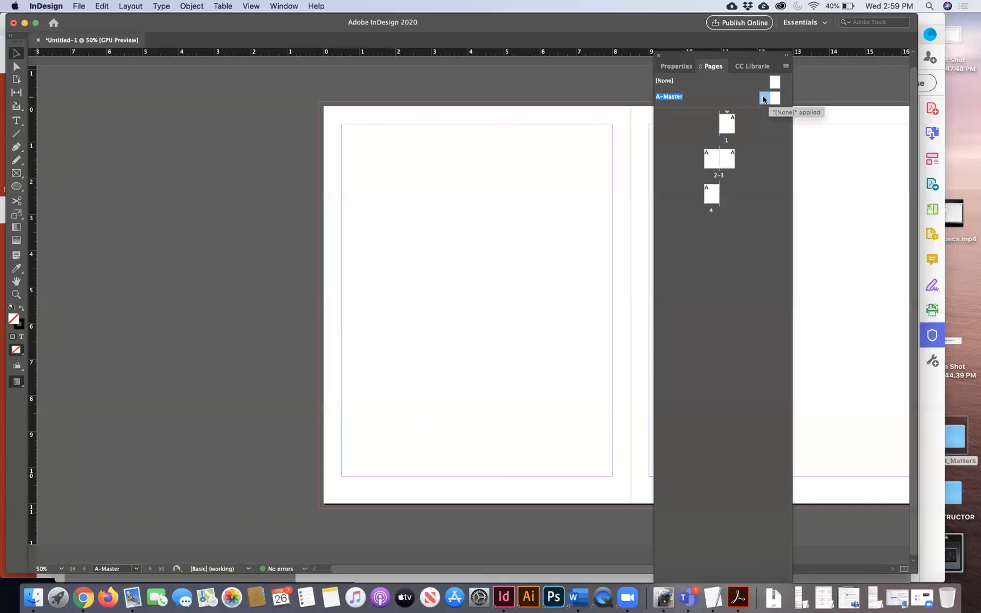
# - Draw a black-filled circle on the A-Master left page with the Ellipse tool
pyautogui.hscroll(10, 454, 265)
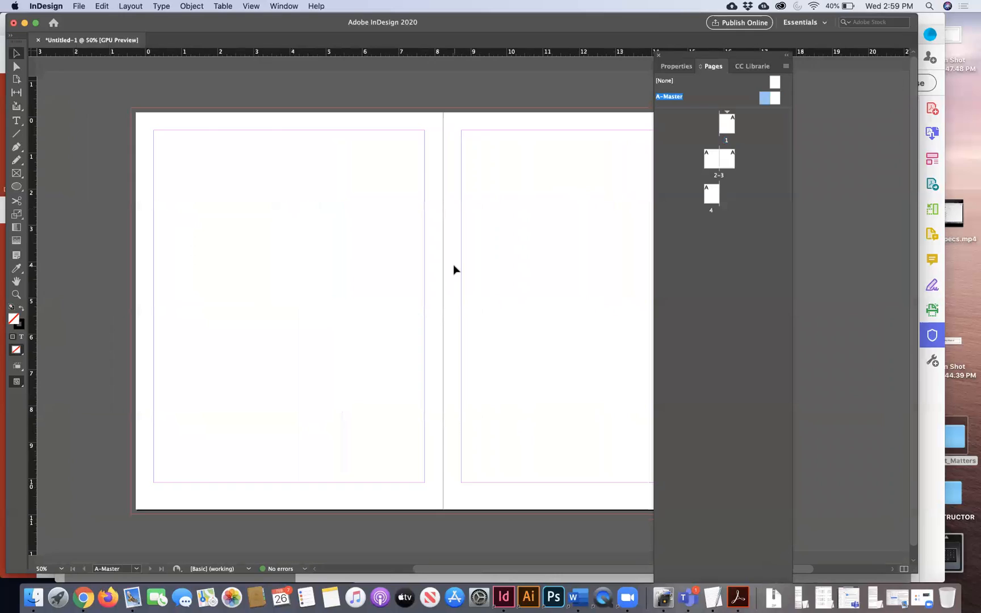
pyautogui.hscroll(-1, 454, 265)
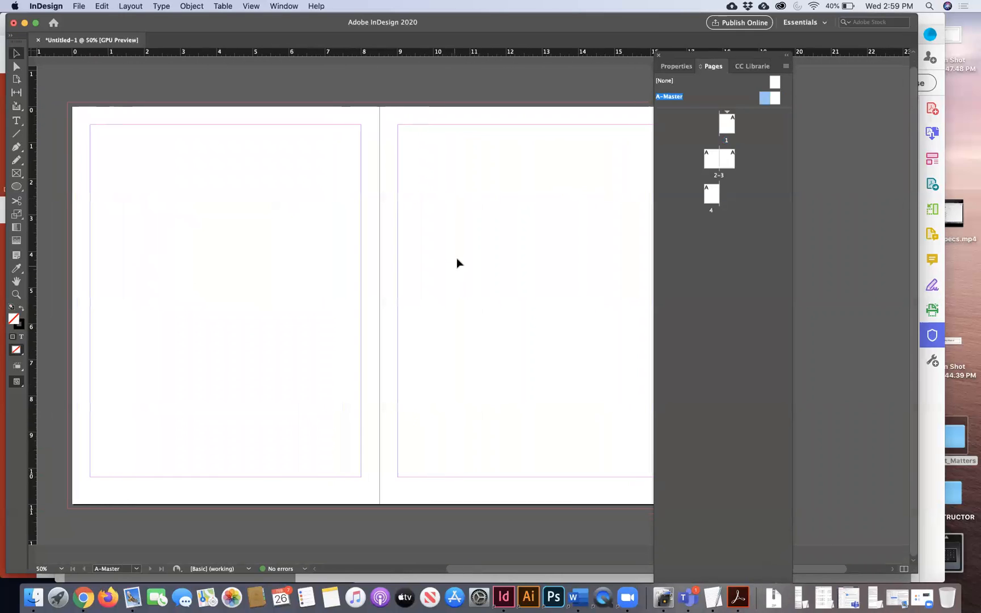
pyautogui.moveTo(708, 55); pyautogui.dragTo(763, 57)
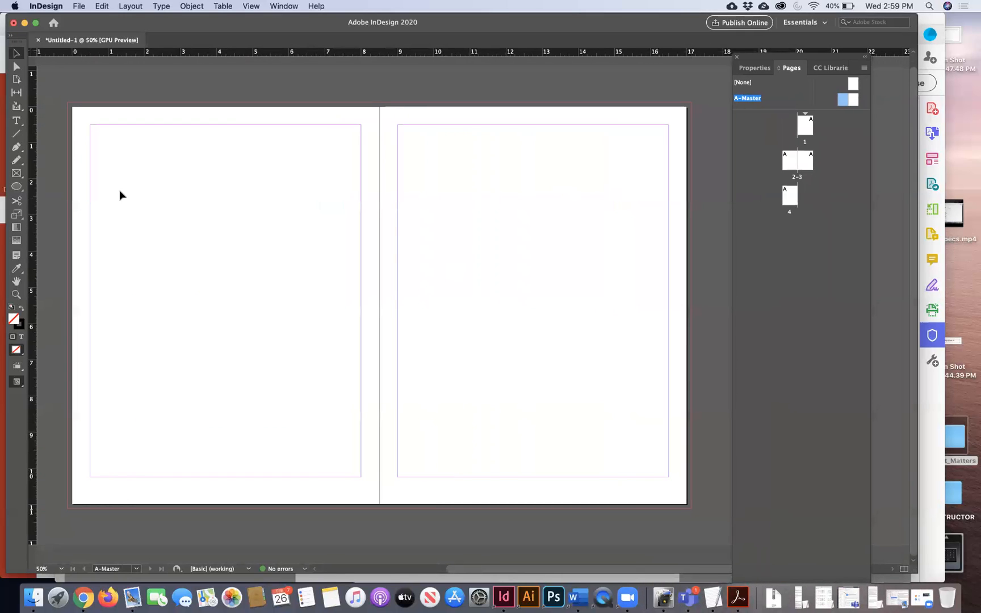
pyautogui.click(16, 186)
pyautogui.moveTo(149, 219); pyautogui.dragTo(311, 364)
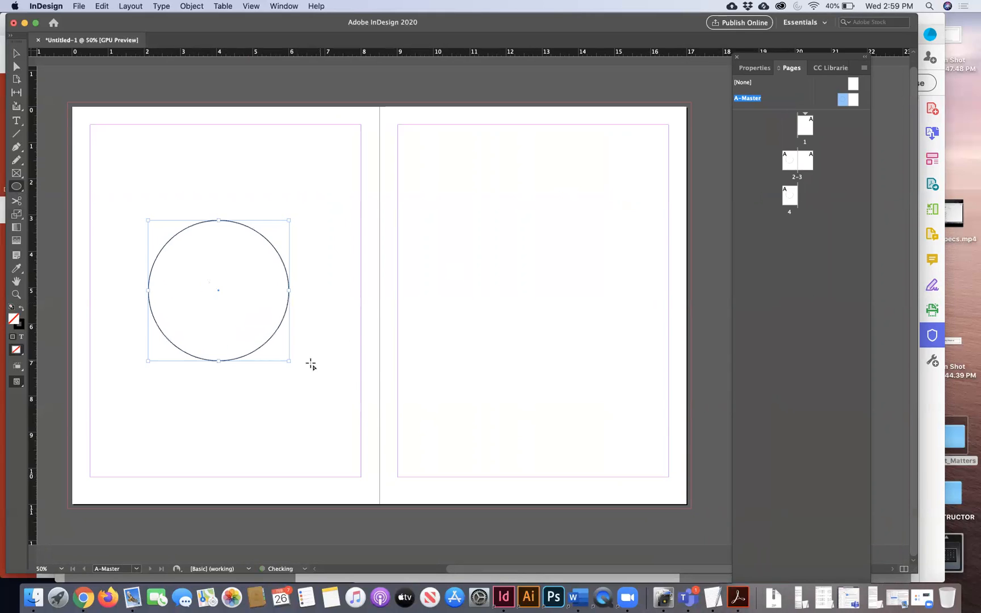
pyautogui.click(16, 53)
pyautogui.click(22, 308)
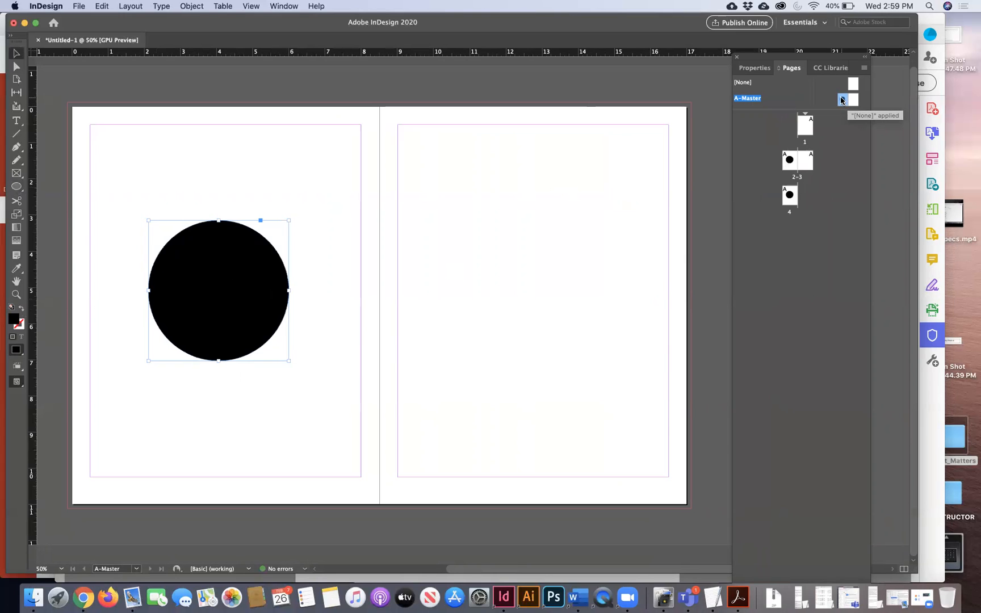
# - Check the circle on pages 2–3, then move it lower on the left master page
pyautogui.doubleClick(794, 163)
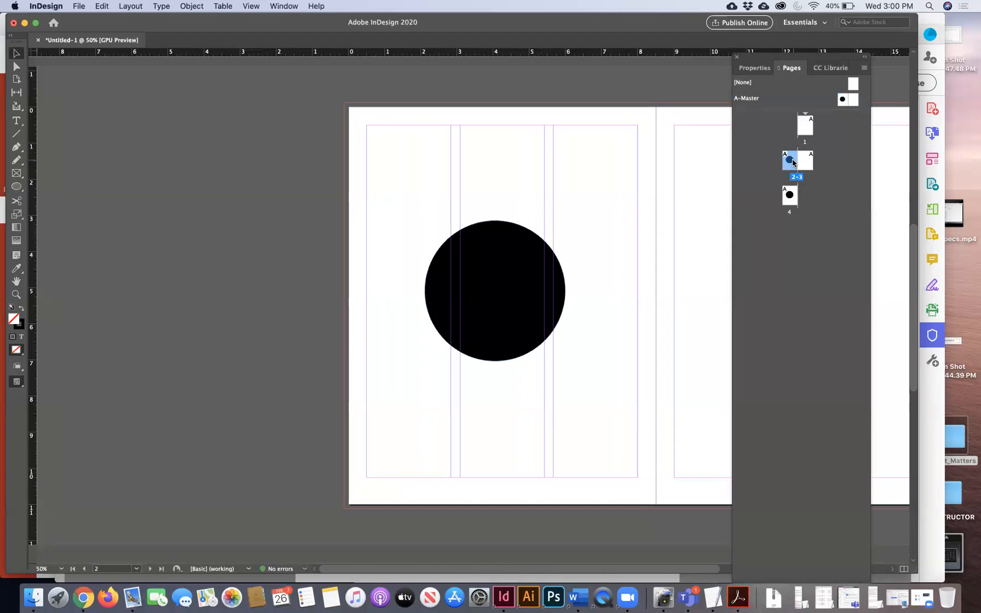
pyautogui.press('super+minus')
pyautogui.press('super+minus')
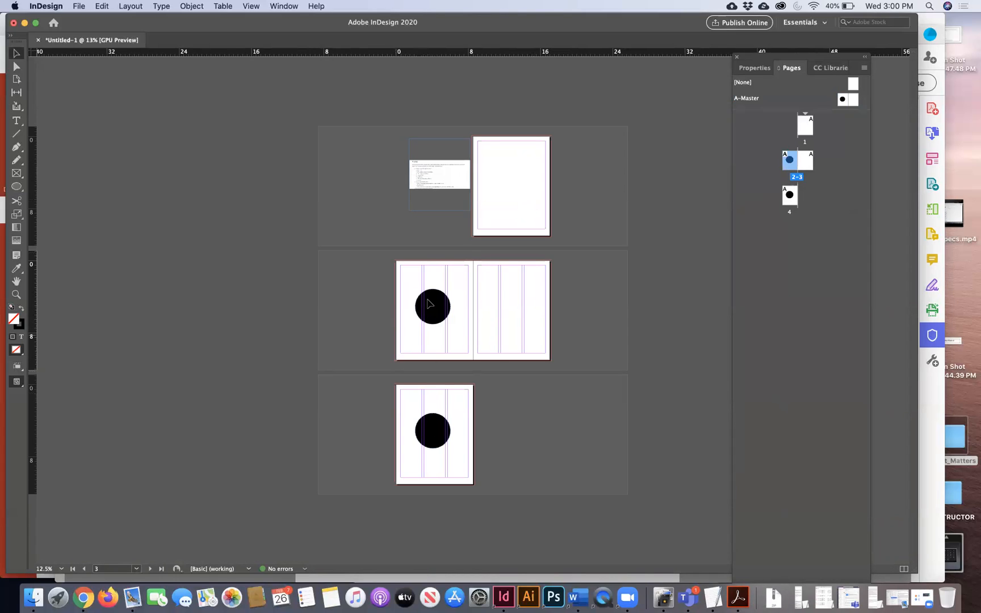
pyautogui.moveTo(471, 335); pyautogui.dragTo(399, 283)
pyautogui.doubleClick(841, 100)
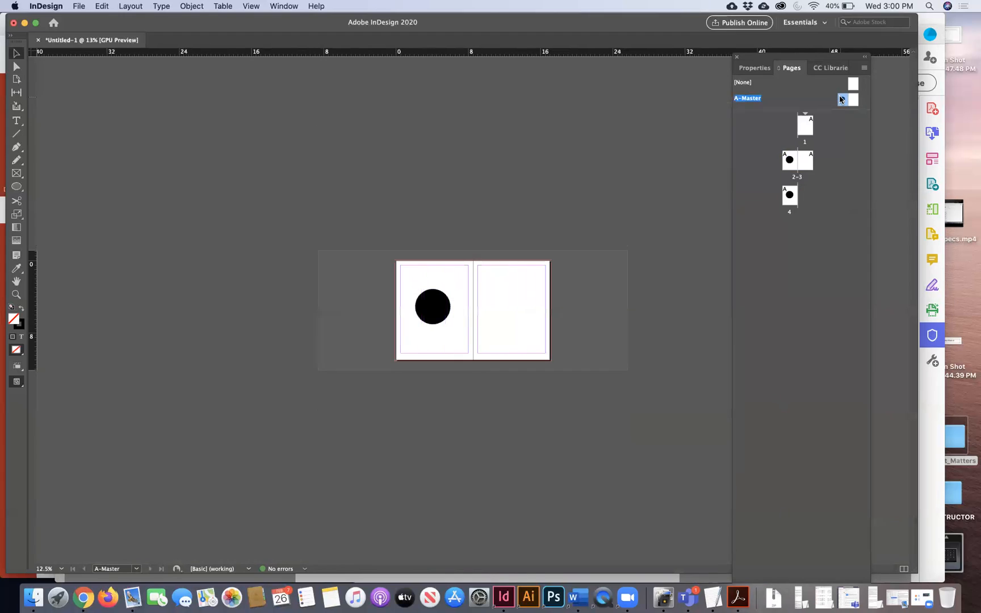
pyautogui.press('super+alt+0')
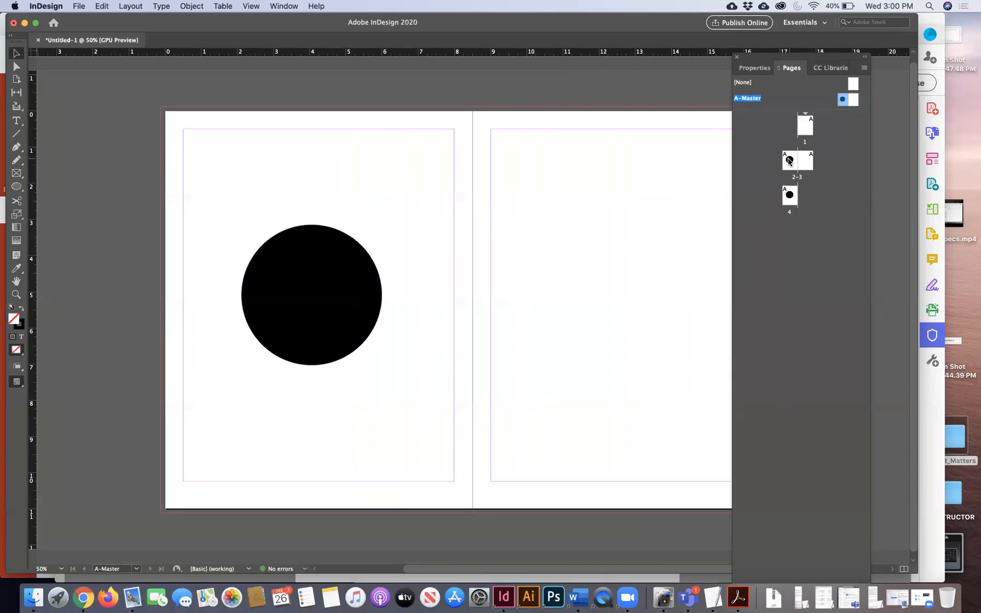
pyautogui.click(308, 267)
pyautogui.moveTo(308, 267); pyautogui.dragTo(324, 346)
pyautogui.hscroll(2, 484, 361)
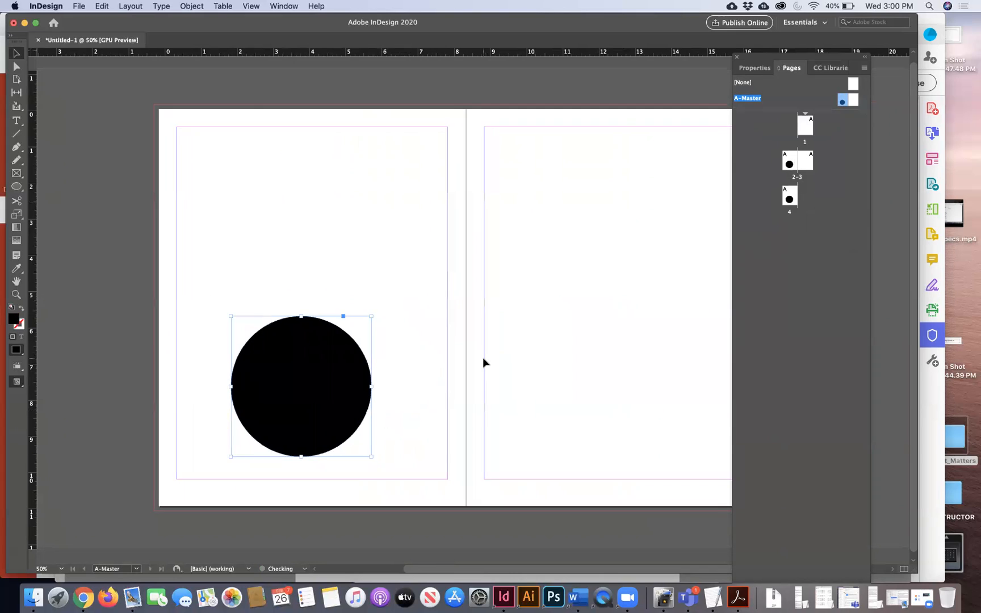
# - Draw a dark teal hexagon on the right master page, then move and enlarge it
pyautogui.click(17, 186)
pyautogui.click(62, 222)
pyautogui.moveTo(493, 174); pyautogui.dragTo(600, 255)
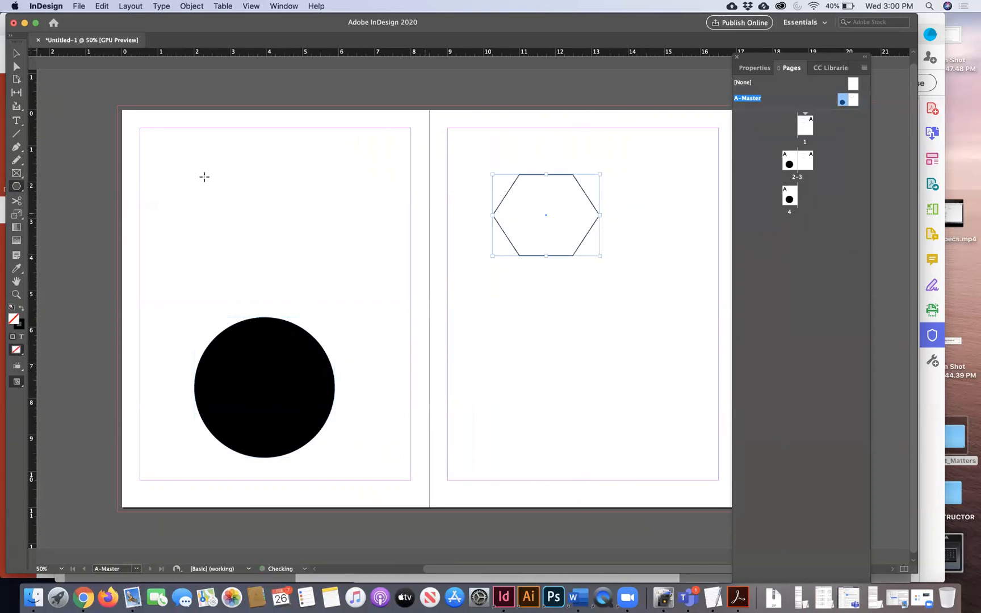
pyautogui.click(21, 307)
pyautogui.doubleClick(15, 320)
pyautogui.click(391, 344)
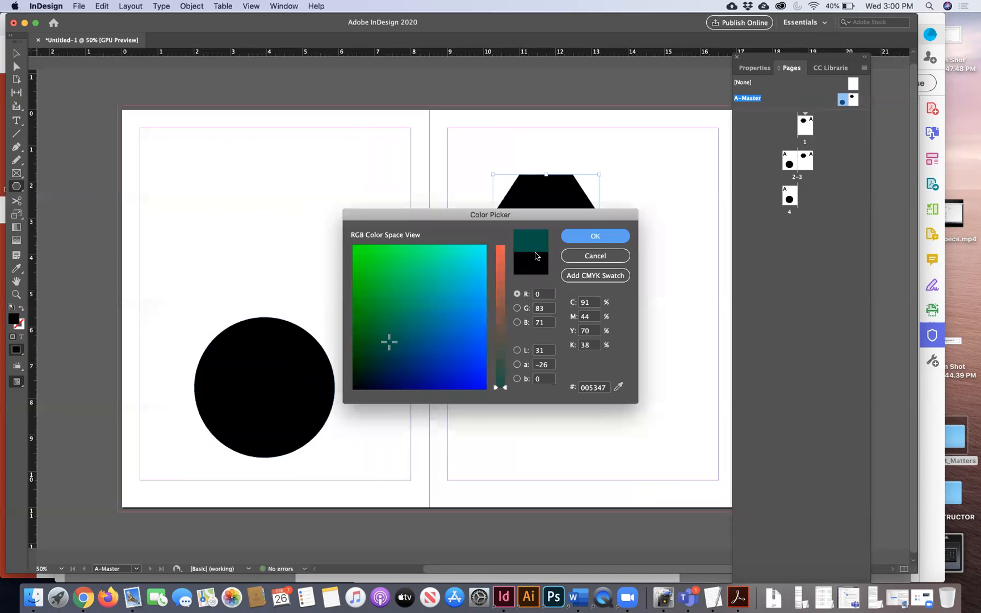
pyautogui.click(612, 236)
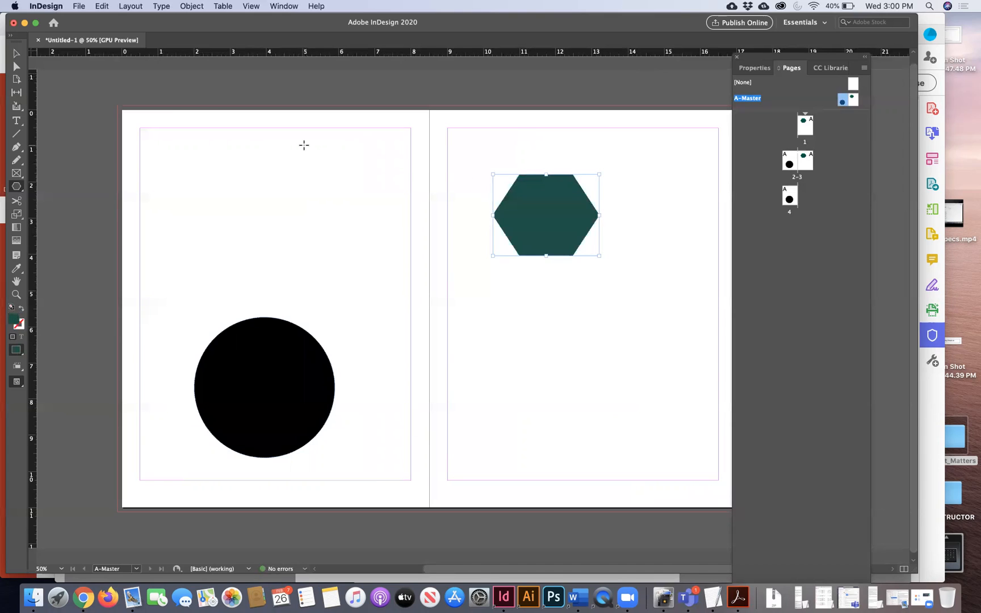
pyautogui.press('v')
pyautogui.moveTo(558, 216); pyautogui.dragTo(598, 219)
pyautogui.moveTo(632, 264); pyautogui.dragTo(668, 357)
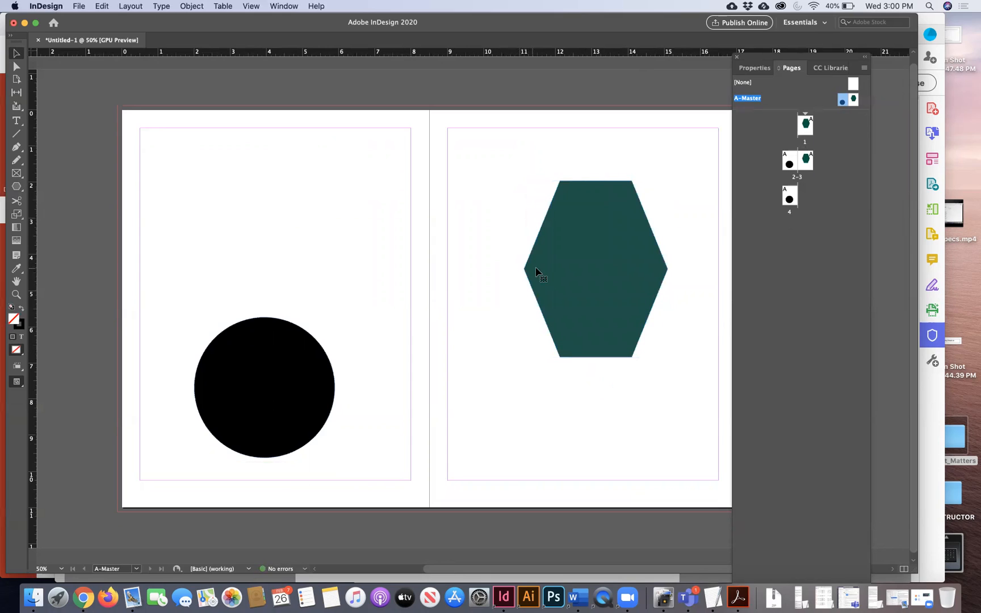
pyautogui.moveTo(523, 268); pyautogui.dragTo(488, 264)
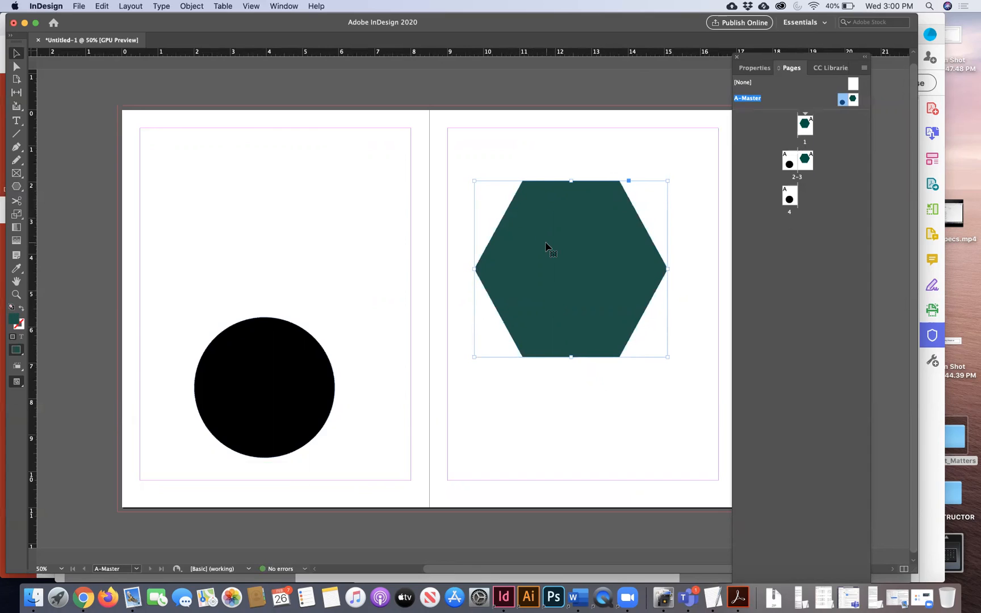
# - Delete the hexagon and the black circle from the master spread
pyautogui.press('Delete')
pyautogui.click(294, 368)
pyautogui.press('Delete')
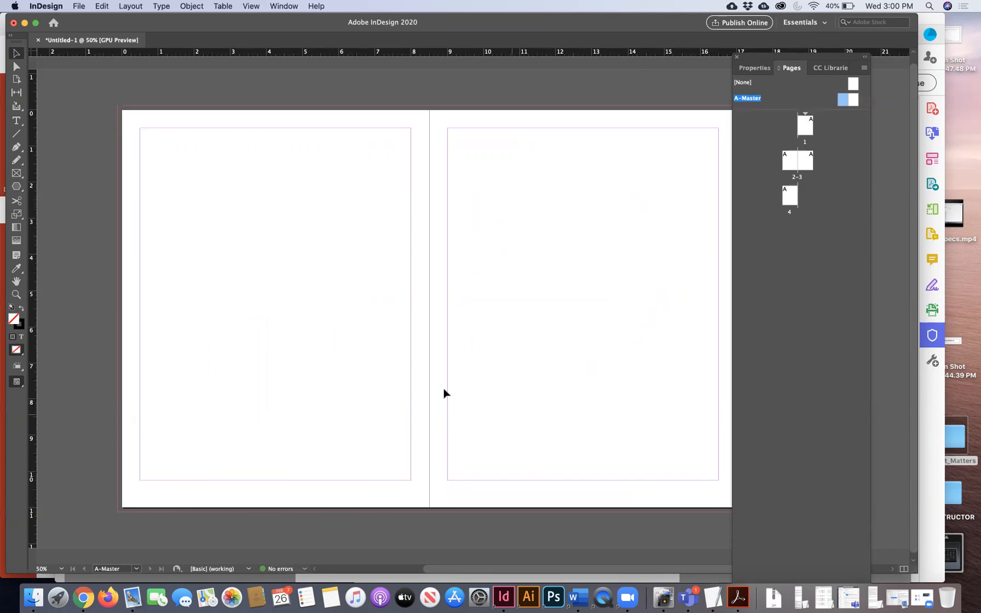
# - On the A-Master left page, zoom in and draw a 7.48 x 0.56 in text frame below the bottom margin
pyautogui.hscroll(2, 457, 406)
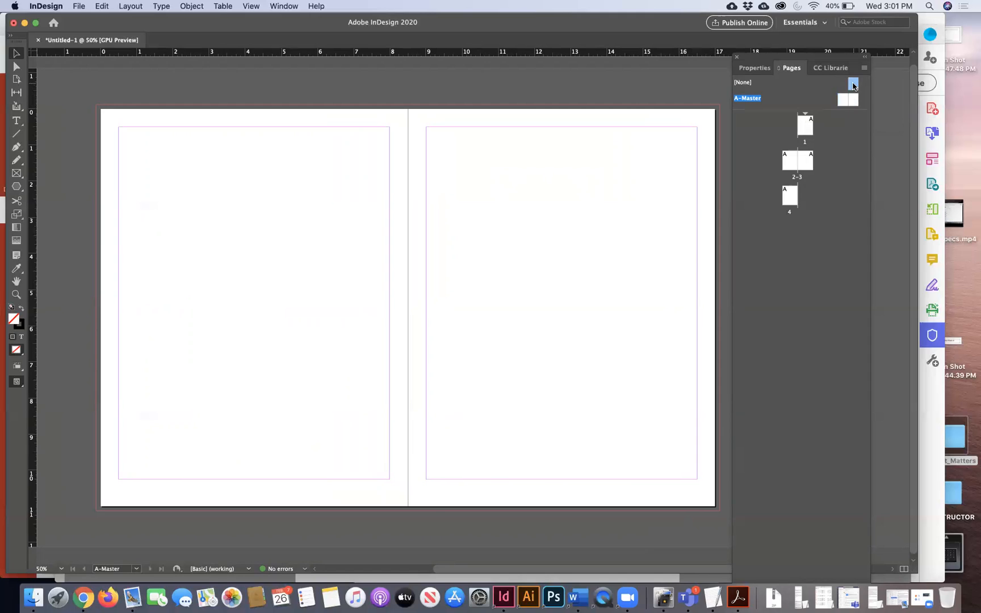
pyautogui.click(790, 197)
pyautogui.doubleClick(843, 99)
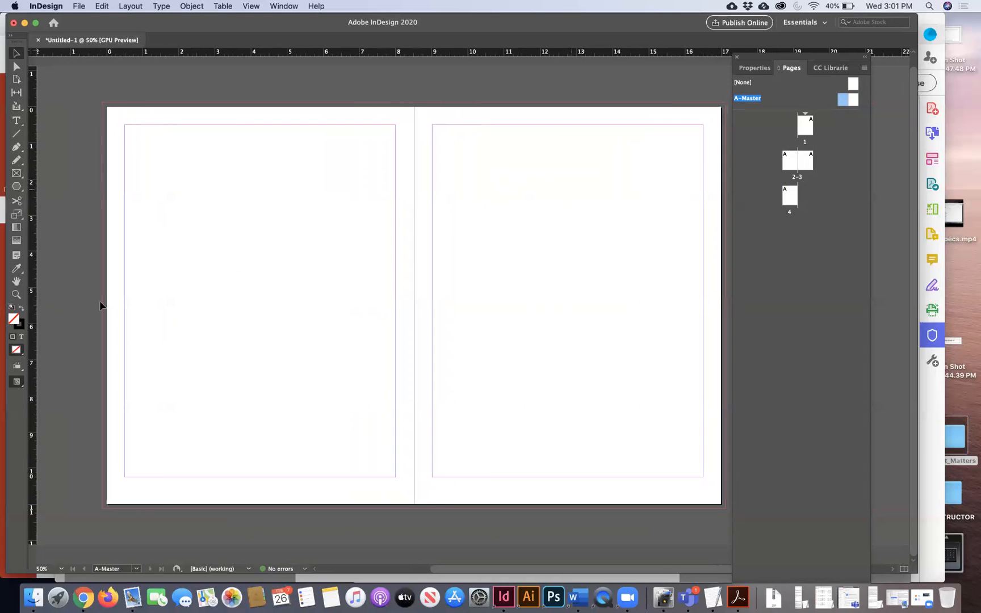
pyautogui.click(17, 294)
pyautogui.click(322, 392)
pyautogui.hscroll(10, 526, 501)
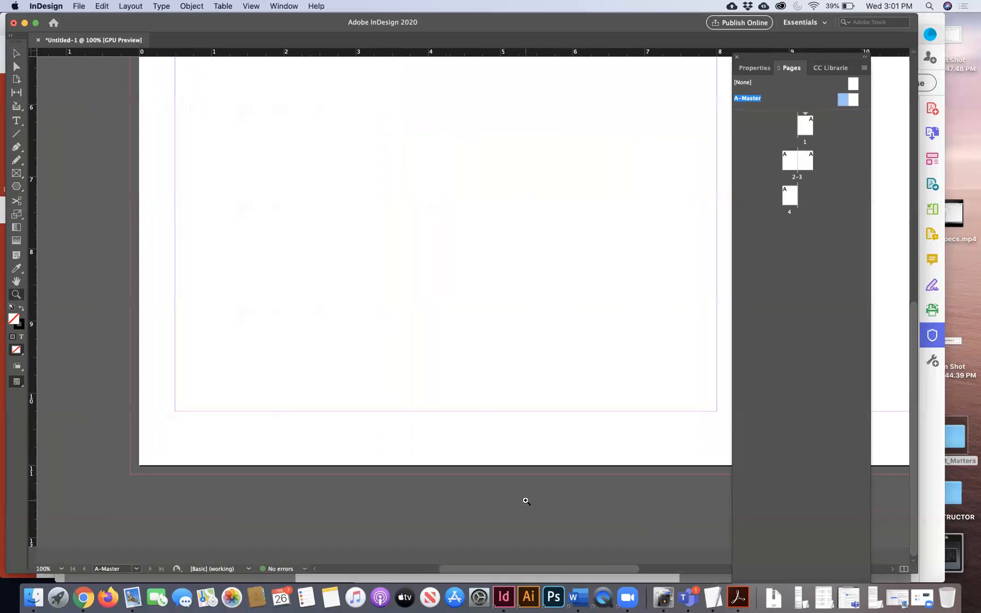
pyautogui.click(16, 121)
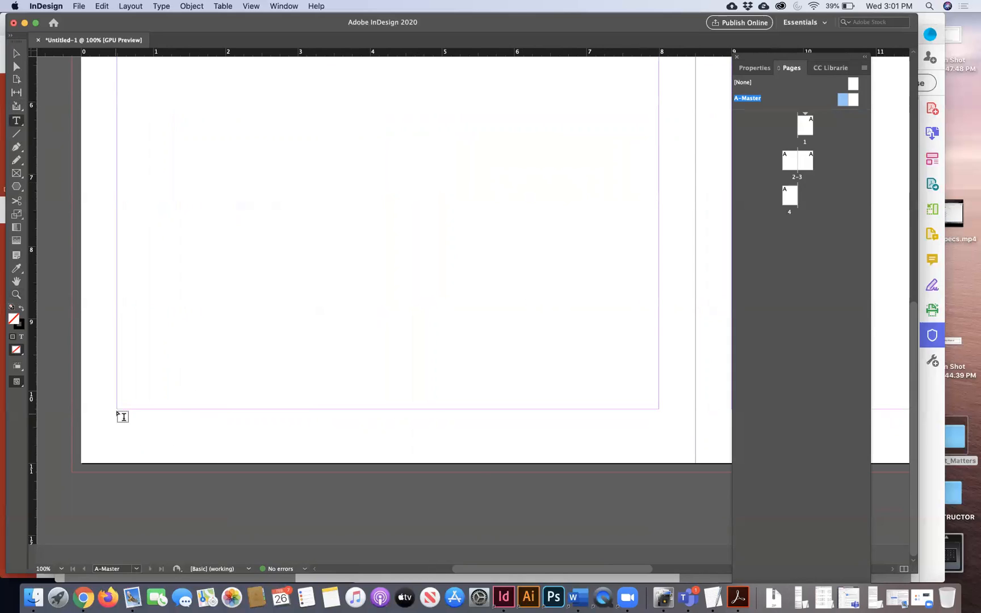
pyautogui.moveTo(117, 409); pyautogui.dragTo(658, 448)
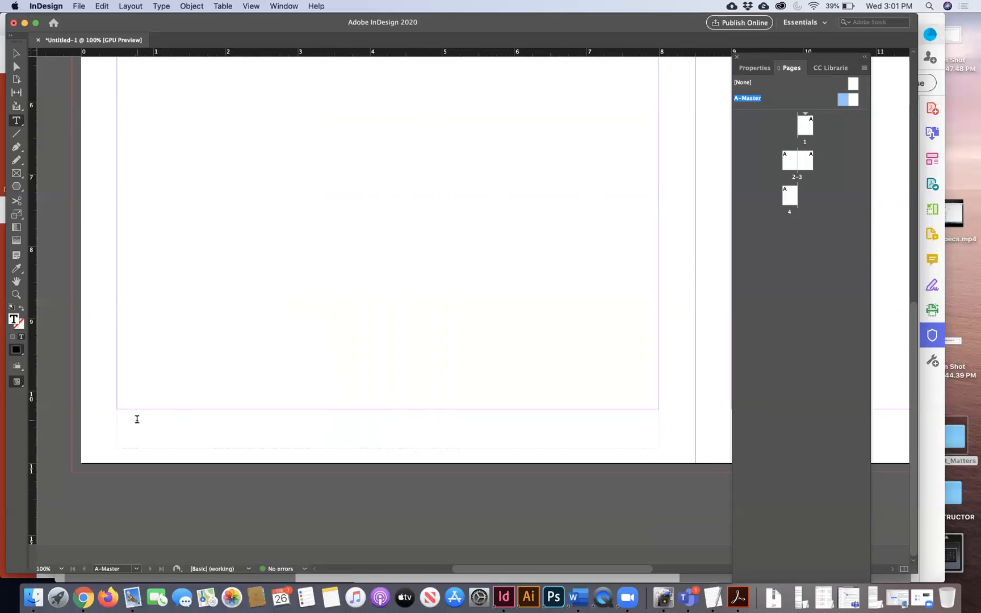
# - In NLMockUp.pdf, scroll to and inspect the page 2 footer text
pyautogui.click(729, 605)
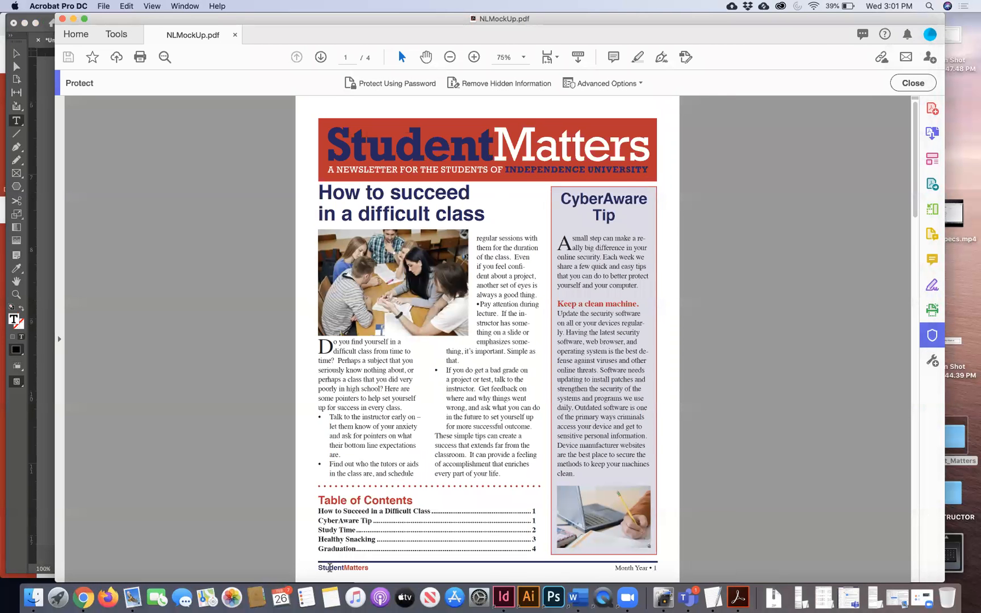
pyautogui.scroll(-15, 319, 566)
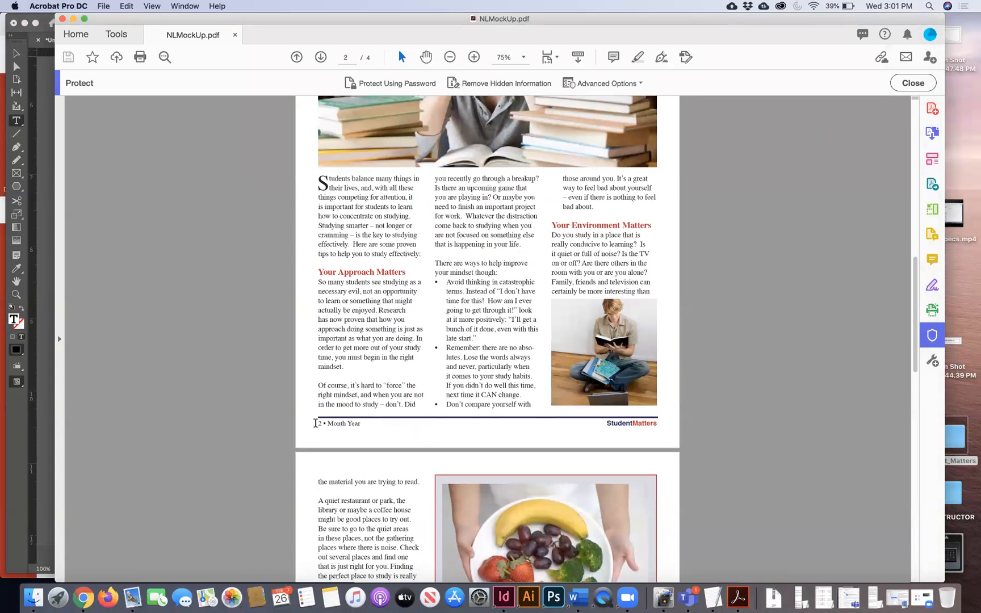
pyautogui.moveTo(318, 423); pyautogui.dragTo(355, 423)
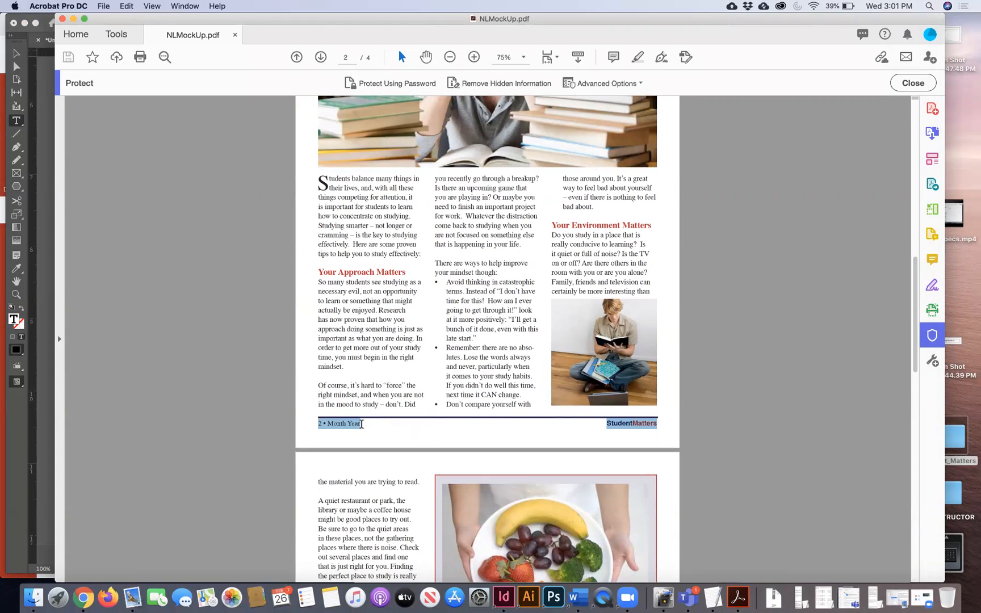
pyautogui.click(587, 424)
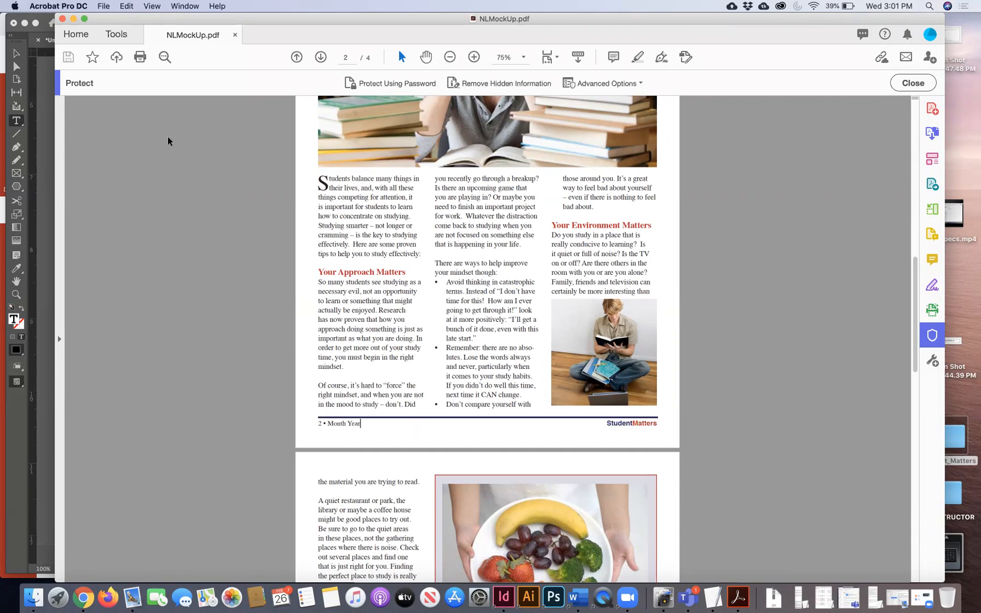
# - Switch the mockup to Two Page View, then minimize Acrobat
pyautogui.click(151, 6)
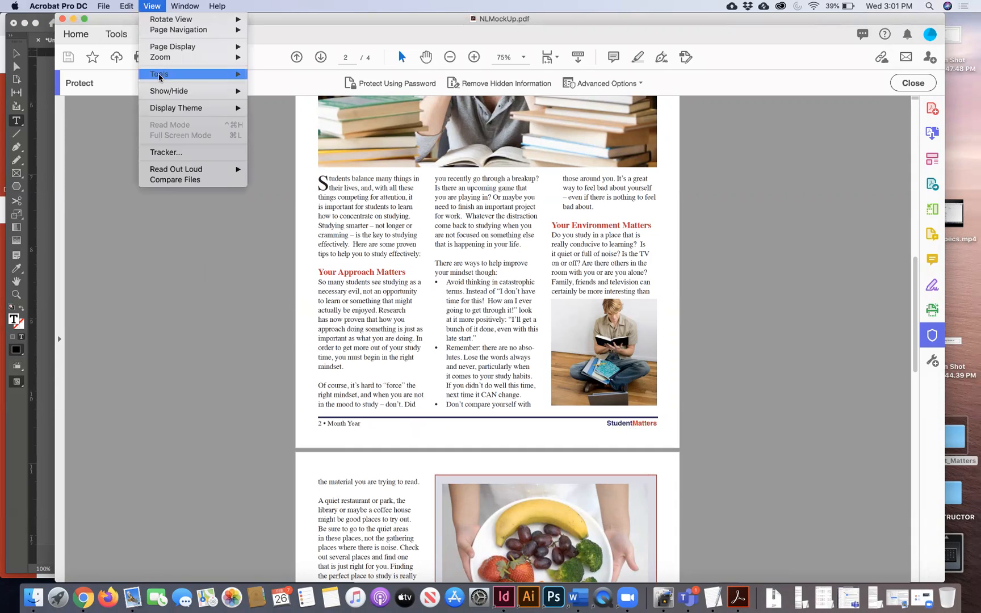
pyautogui.moveTo(224, 48)
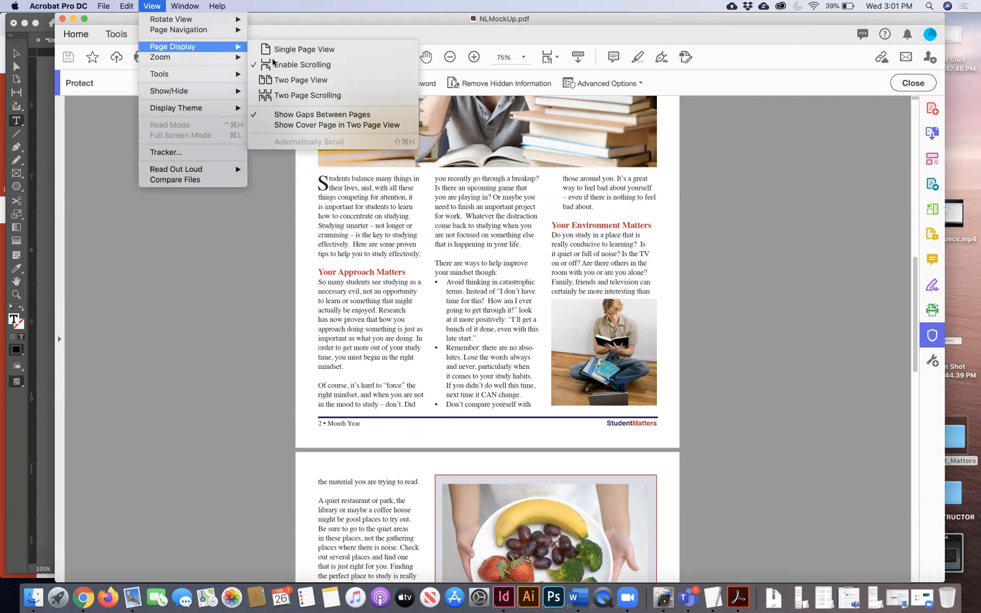
pyautogui.click(278, 79)
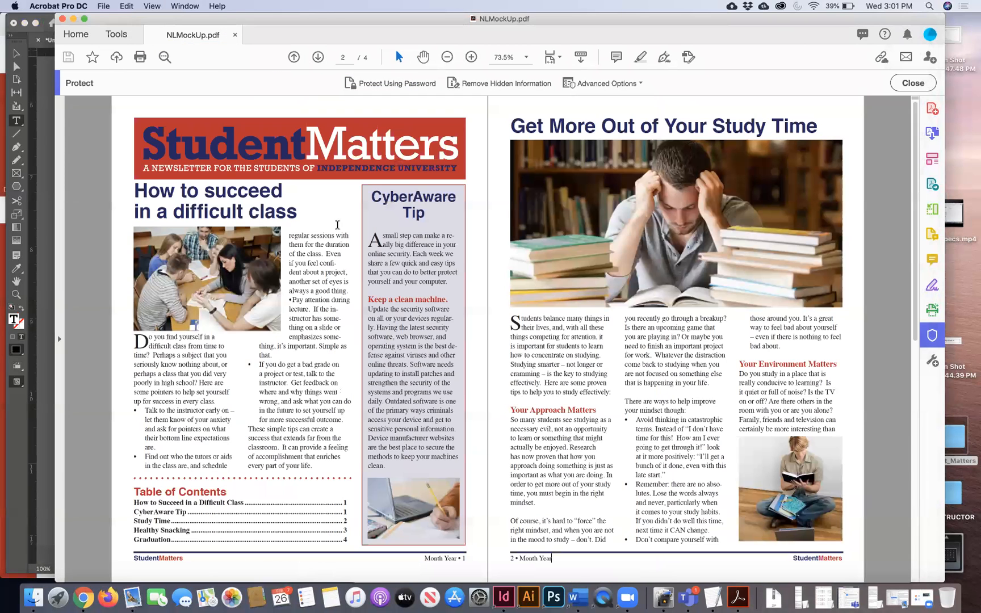
pyautogui.rightClick(361, 281)
pyautogui.click(155, 6)
pyautogui.click(154, 5)
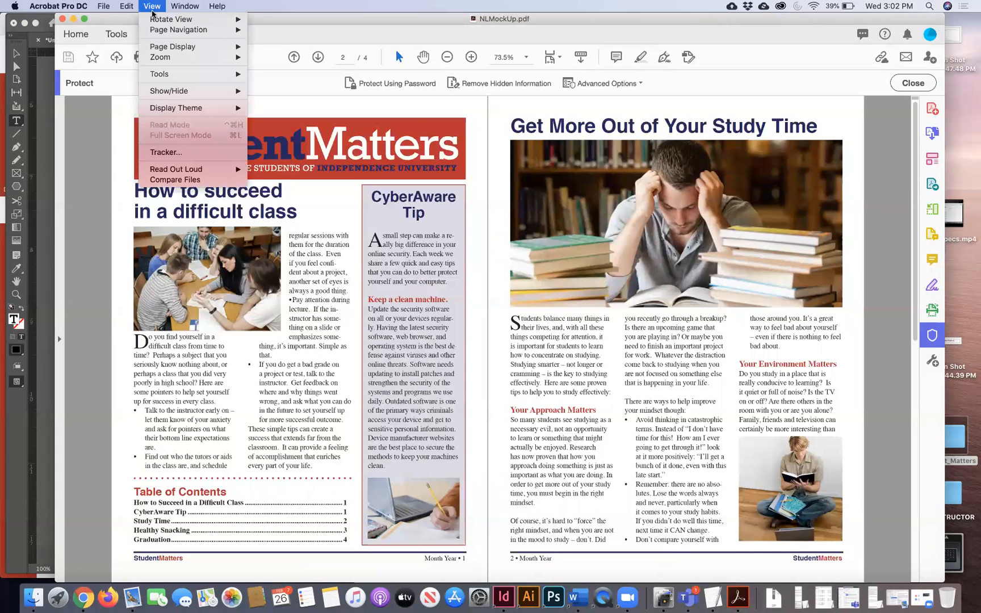
pyautogui.moveTo(221, 46)
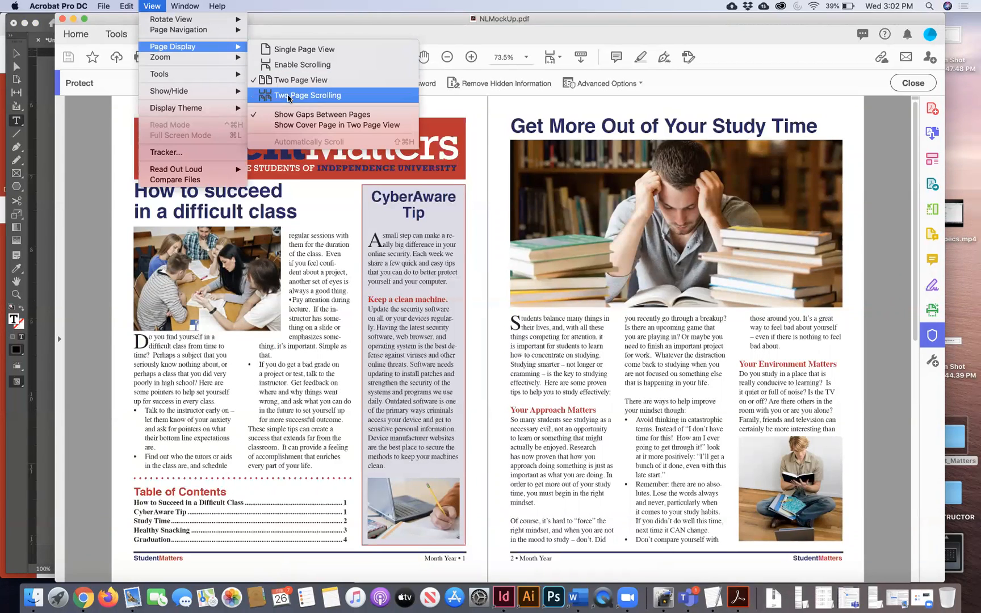
pyautogui.click(386, 305)
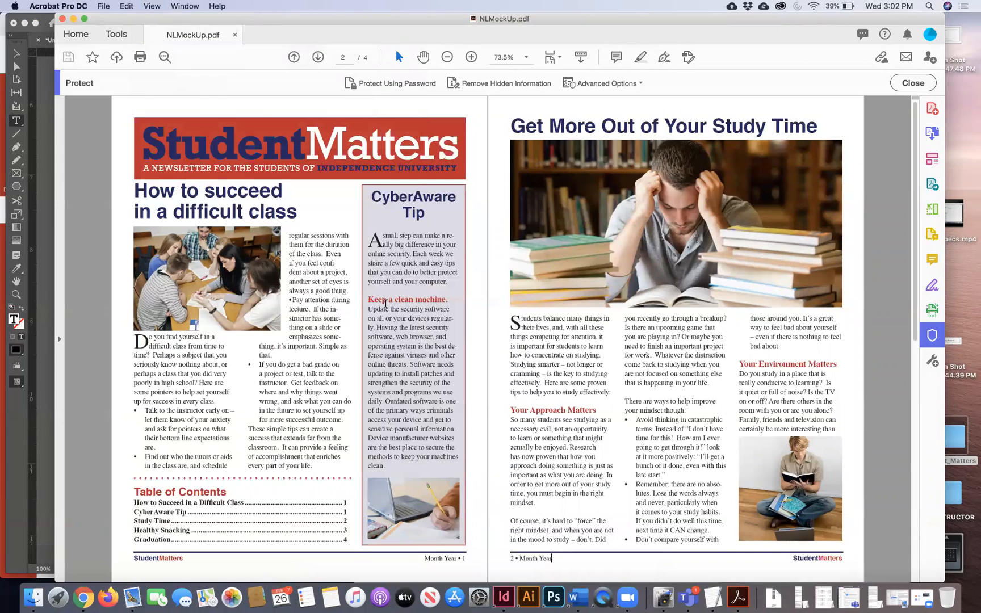
pyautogui.click(73, 20)
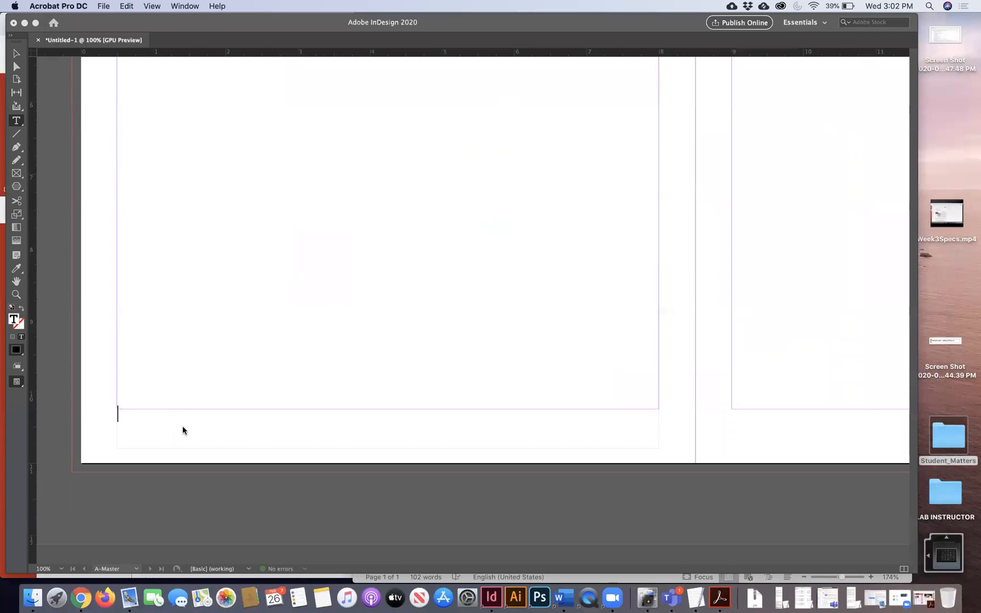
# - Insert the Current Page Number marker into the left master footer frame
pyautogui.click(165, 422)
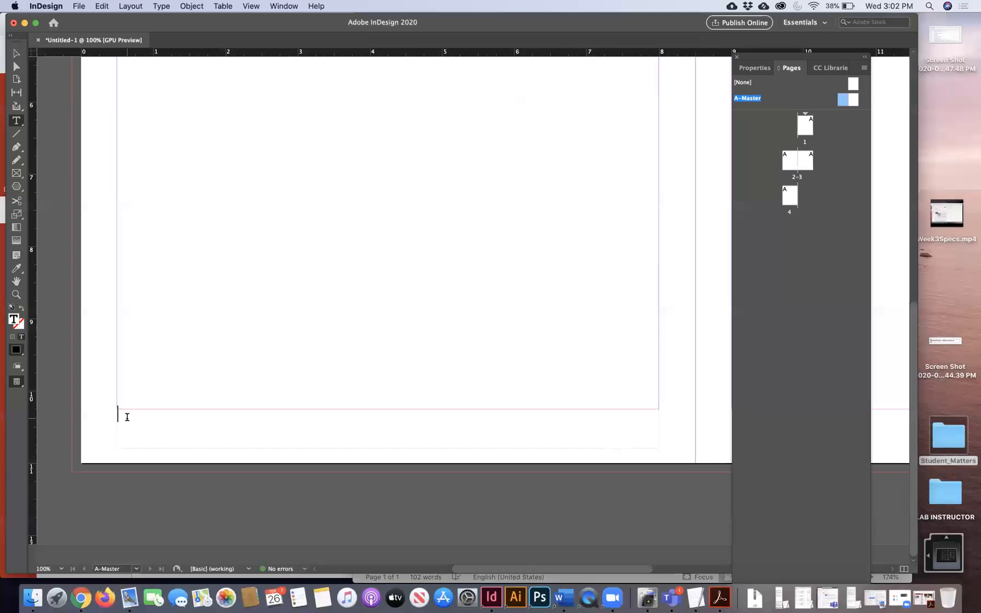
pyautogui.click(191, 6)
pyautogui.moveTo(162, 6)
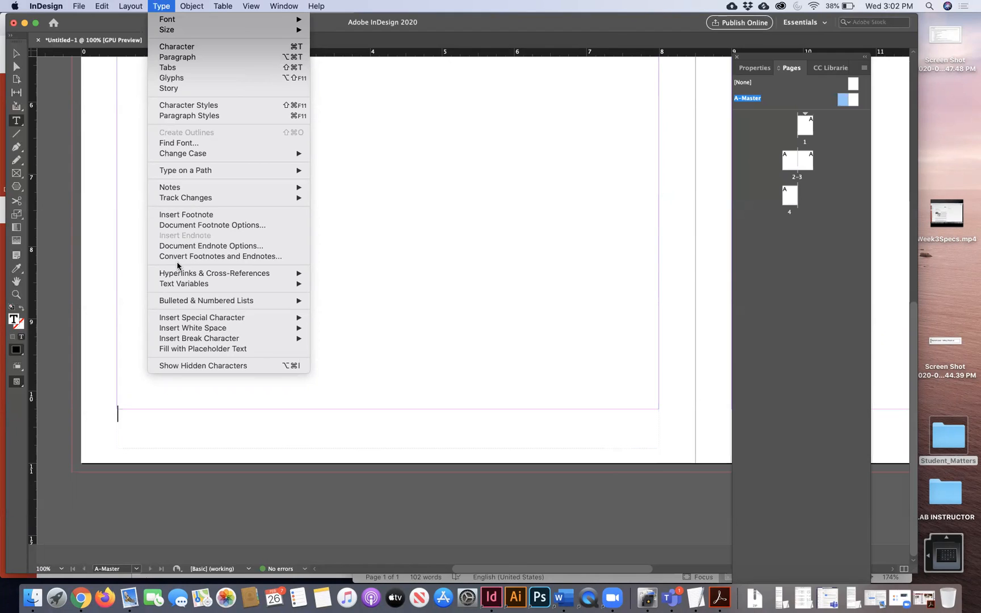
pyautogui.moveTo(174, 318)
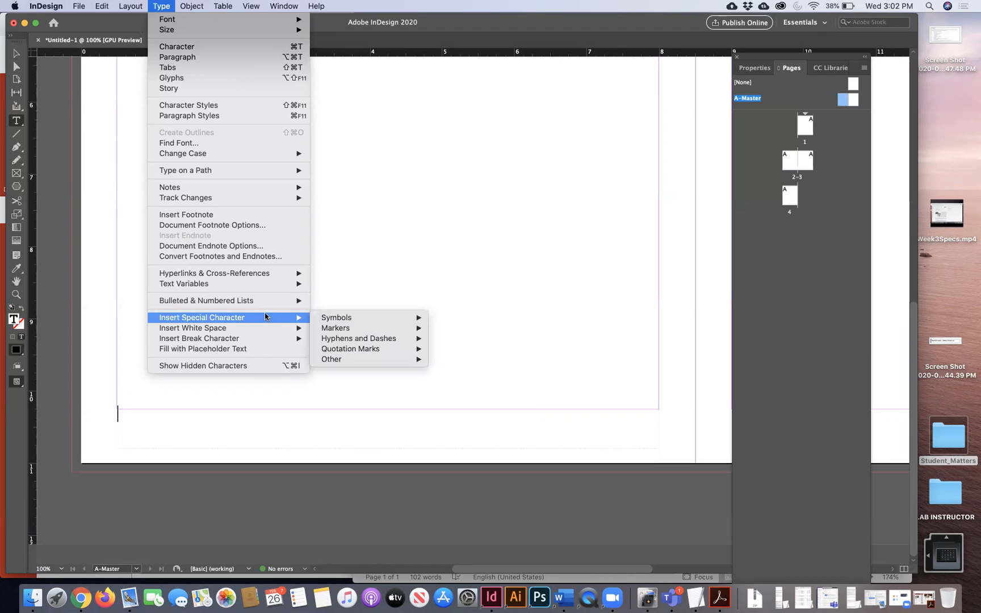
pyautogui.moveTo(307, 318)
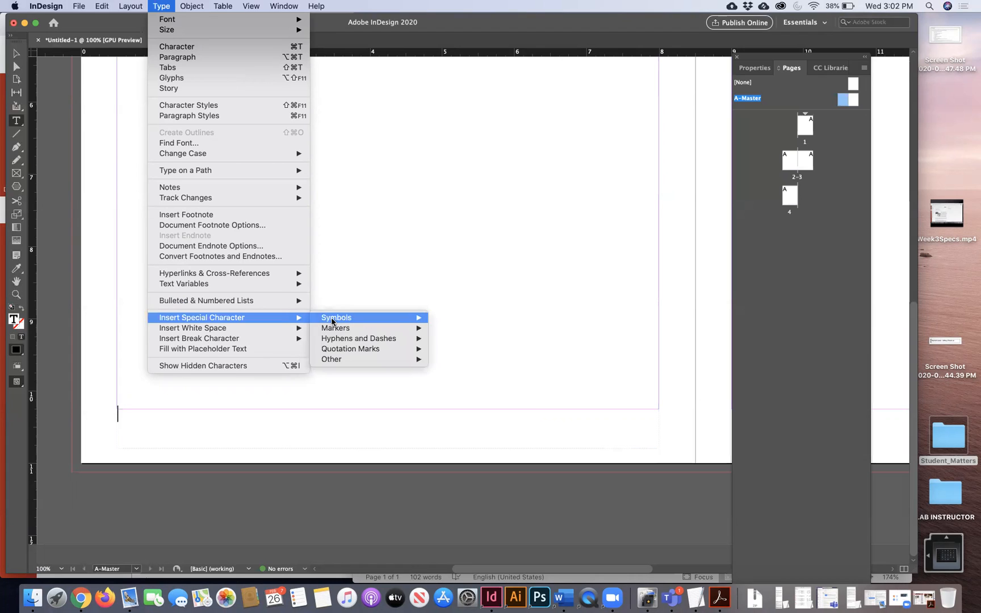
pyautogui.moveTo(338, 320)
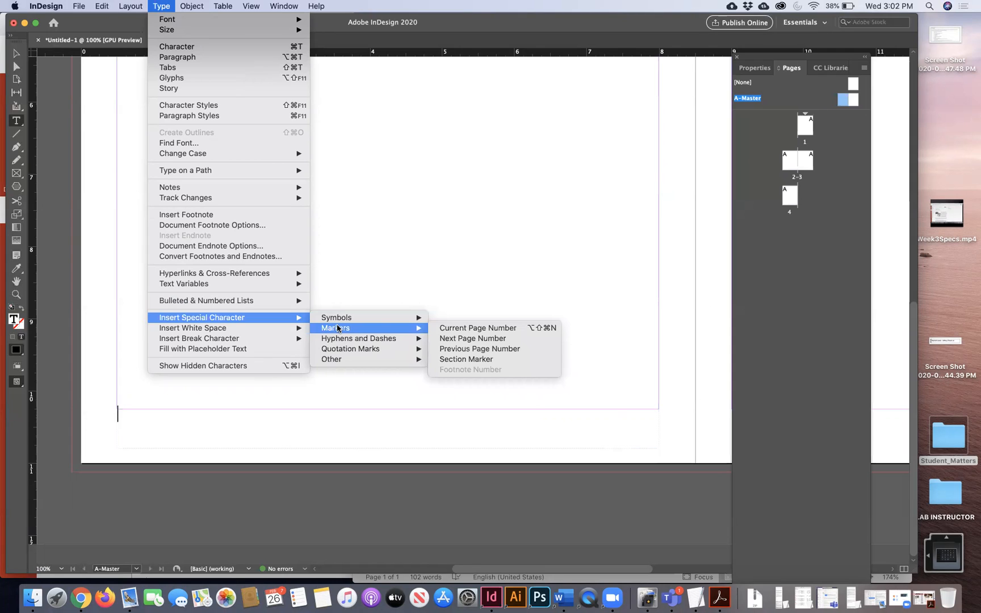
pyautogui.click(481, 328)
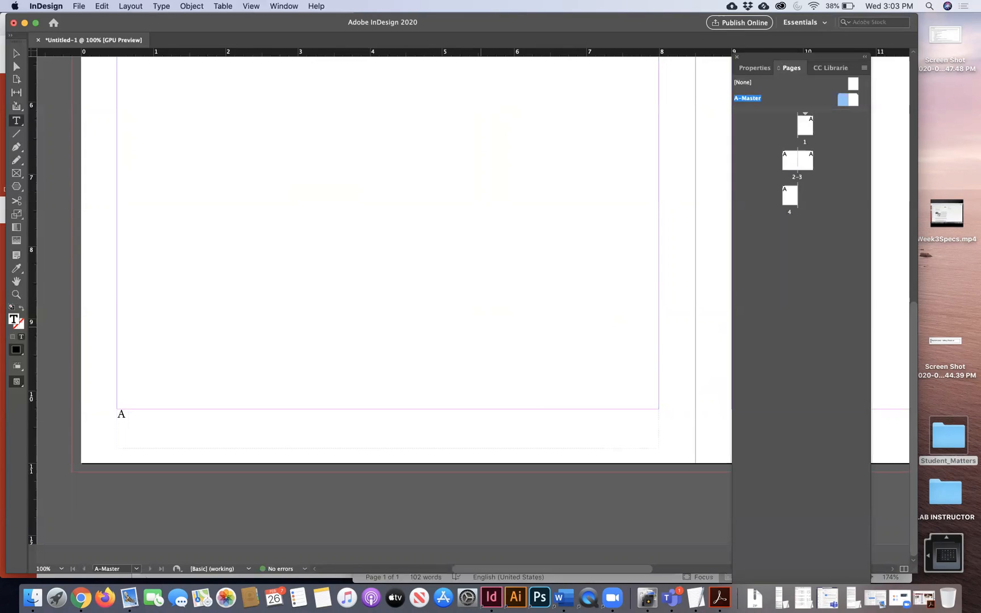
# - Type 'March, 2020 StudentMatters' after the page number marker
pyautogui.write('F')
pyautogui.press('BackSpace')
pyautogui.write('March, 2020 Stud')
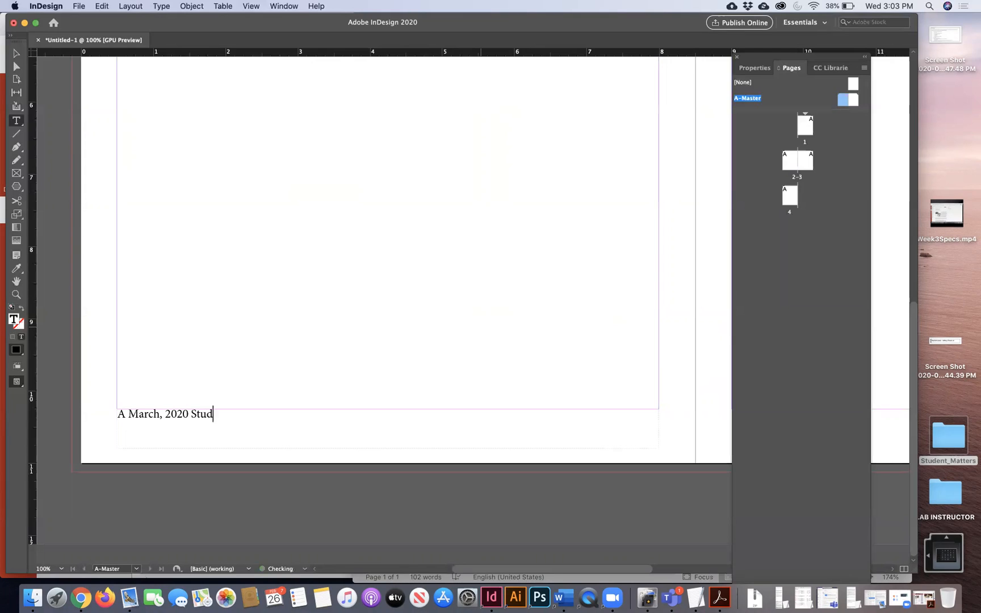
pyautogui.write('entMatter')
pyautogui.click(299, 6)
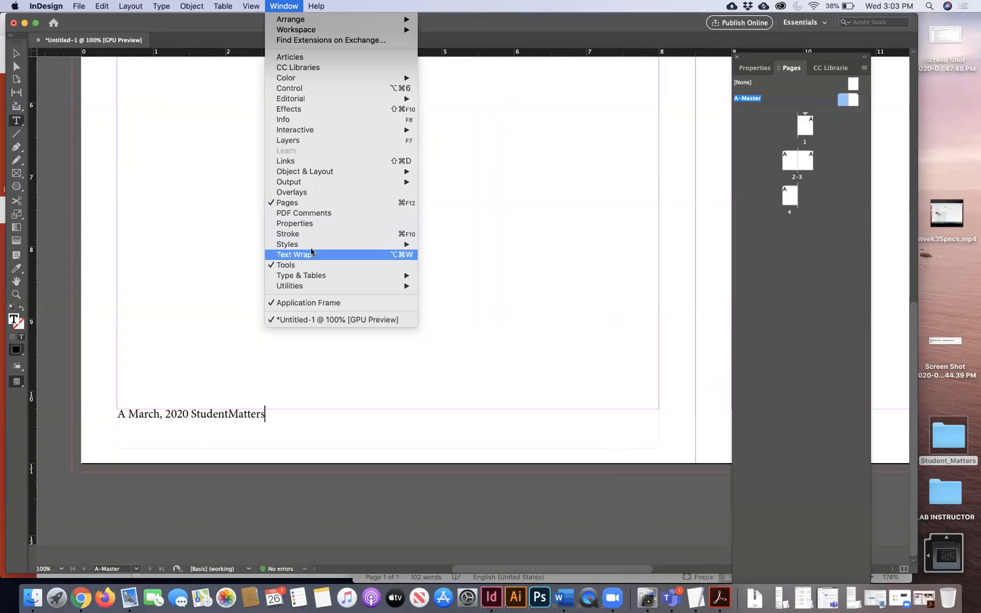
# - Open the Paragraph Styles panel, select the footer line, and start a New Paragraph Style
pyautogui.moveTo(315, 246)
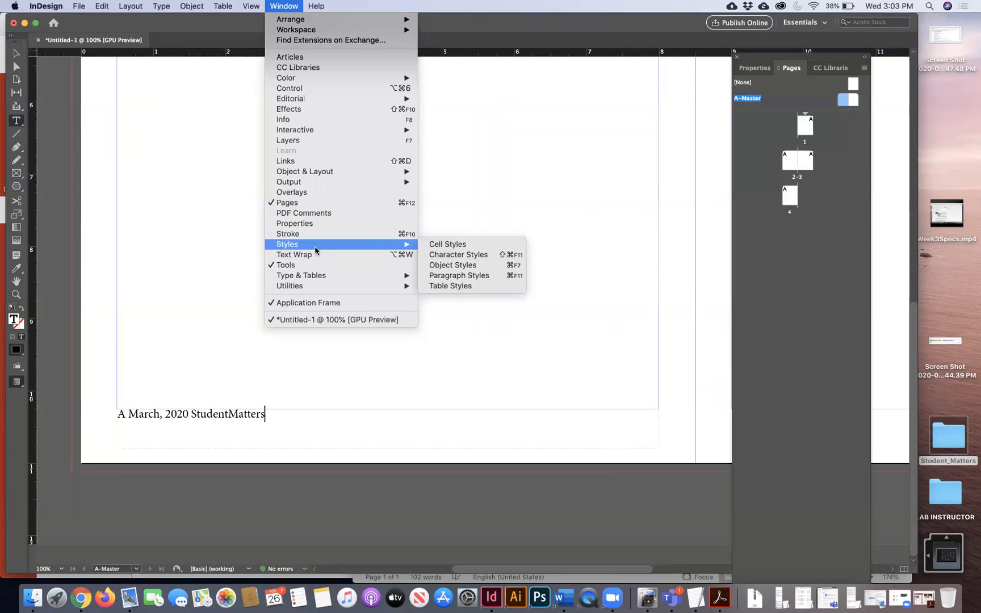
pyautogui.click(448, 278)
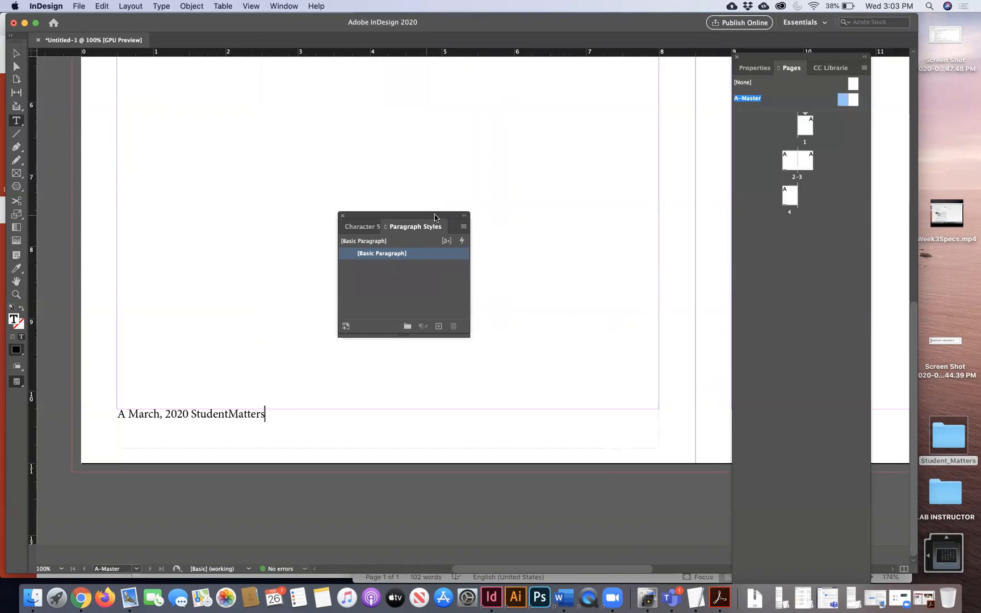
pyautogui.moveTo(434, 214); pyautogui.dragTo(602, 184)
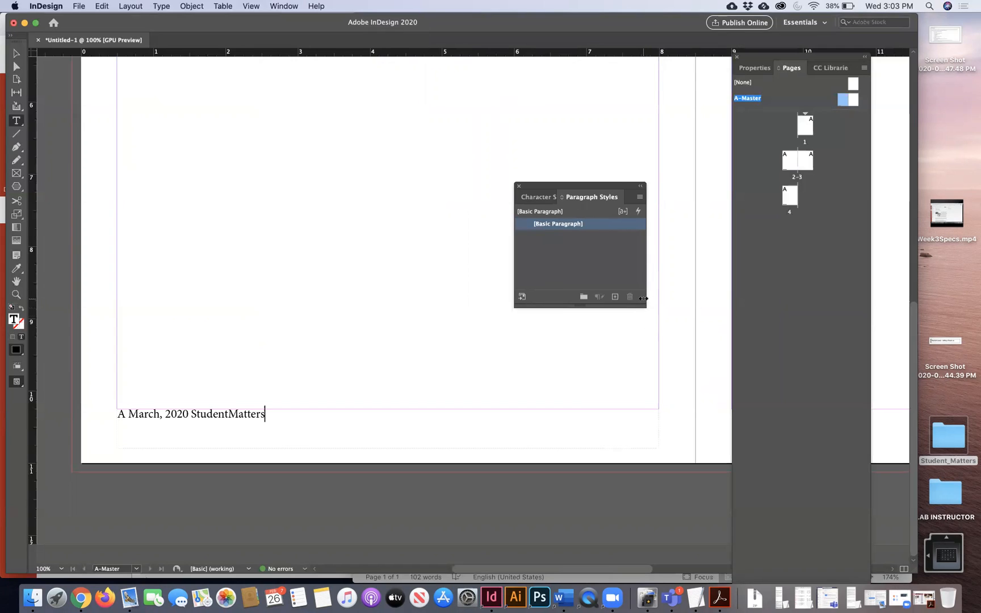
pyautogui.moveTo(643, 305); pyautogui.dragTo(653, 440)
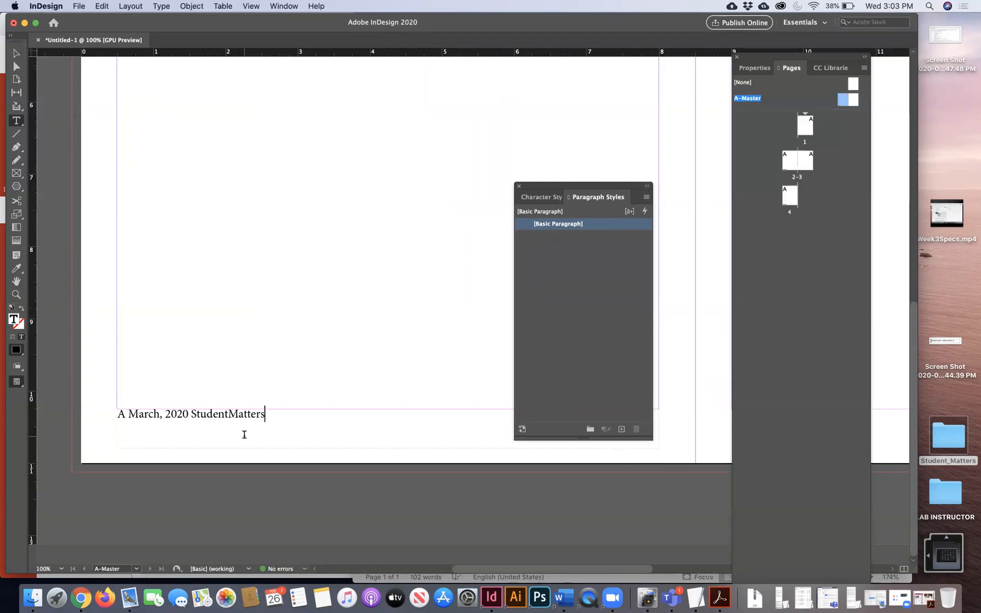
pyautogui.tripleClick(152, 411)
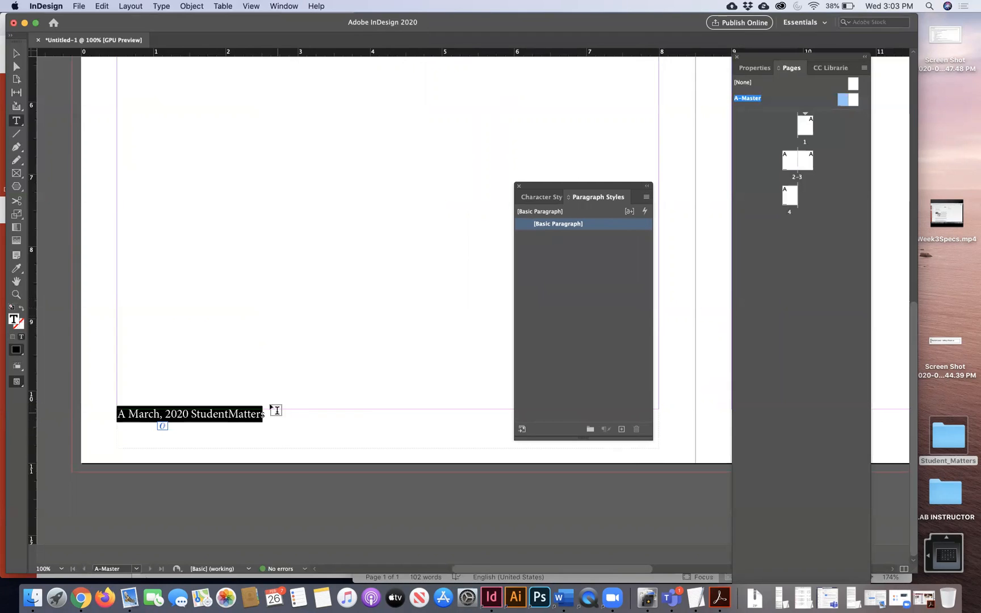
pyautogui.click(646, 198)
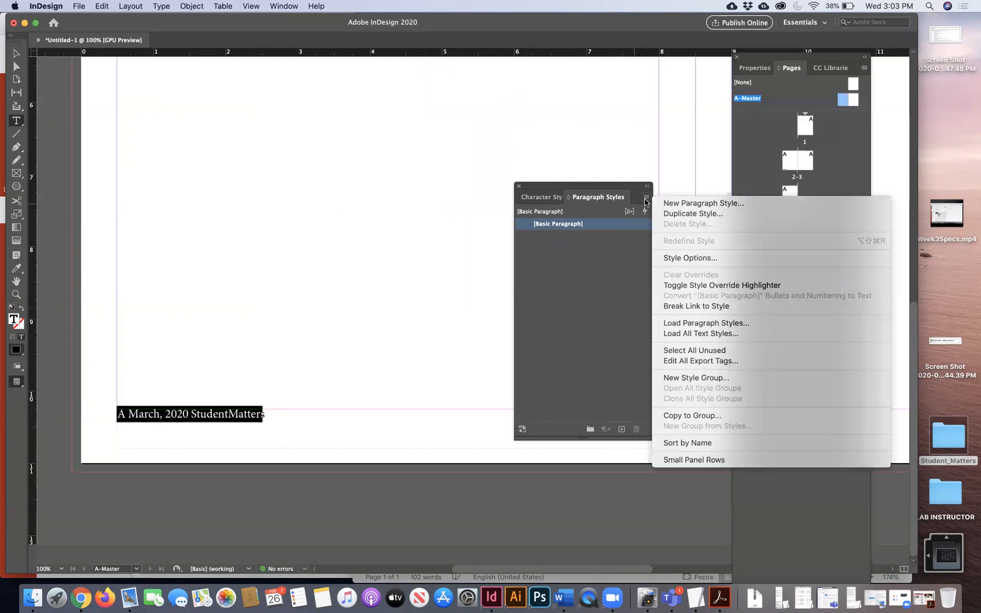
pyautogui.click(663, 204)
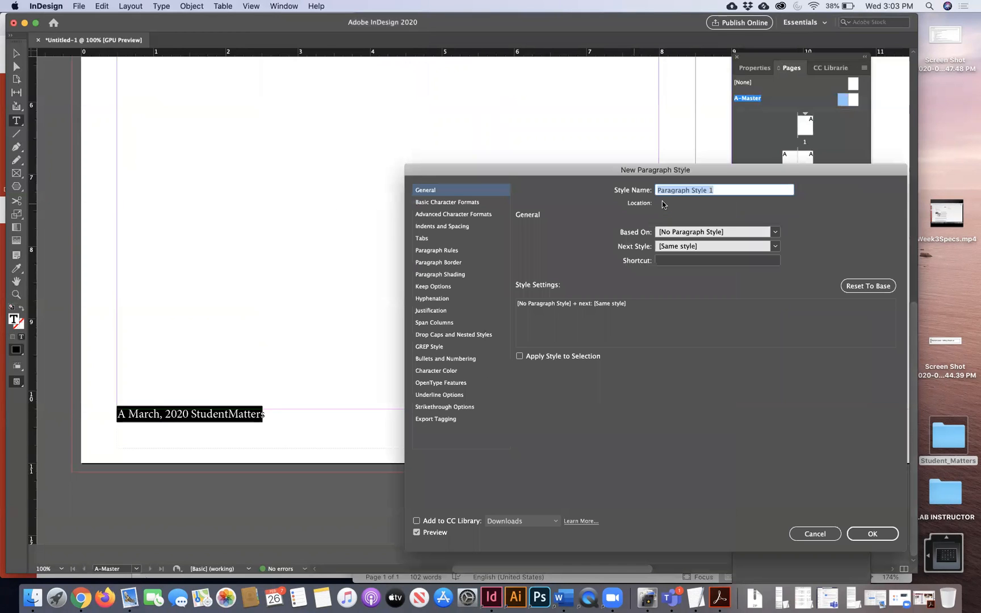
# - Name the style Footer, view its Basic Character Formats, and open the StyleSheetSettings document in Word
pyautogui.write('Footer')
pyautogui.click(449, 204)
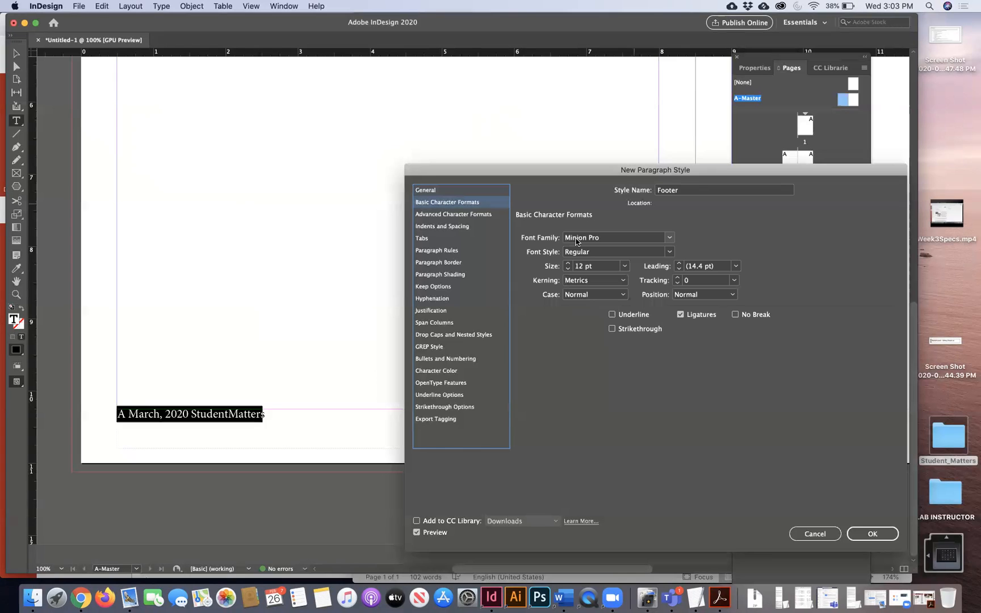
pyautogui.click(564, 600)
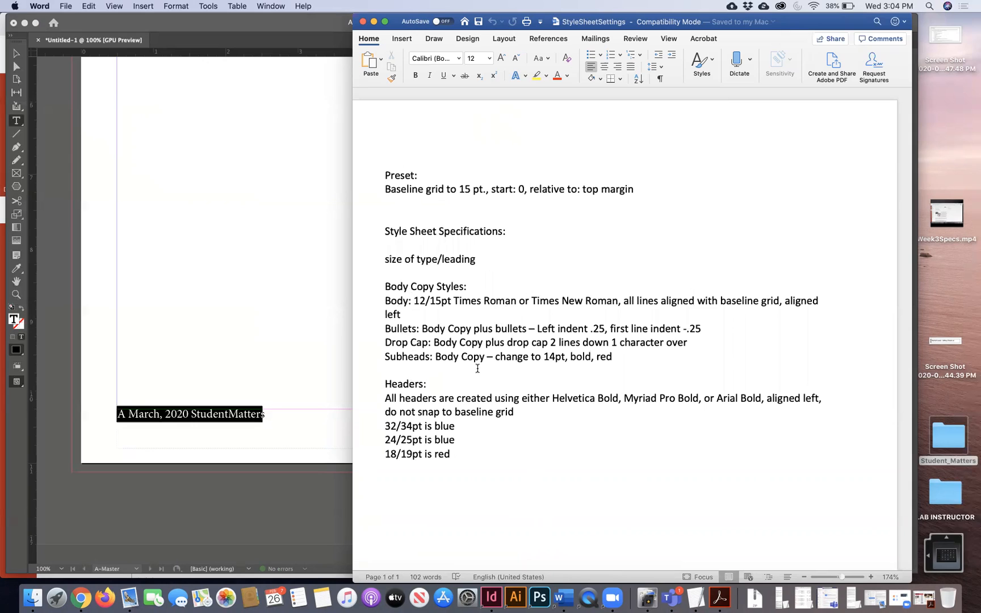
# - Check the Helvetica header and Times Roman body fonts in the Word specs, then return to InDesign
pyautogui.doubleClick(591, 397)
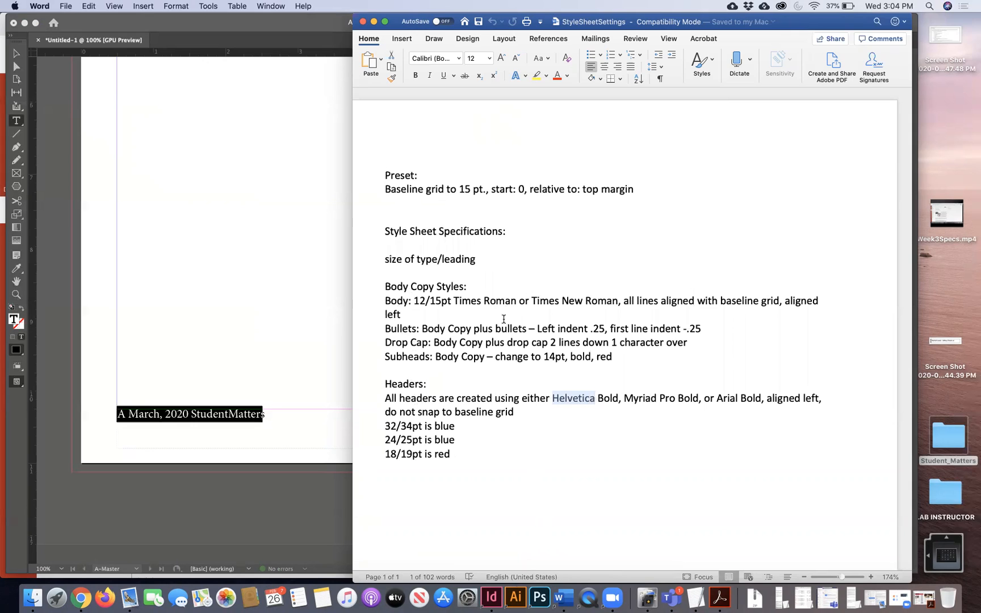
pyautogui.moveTo(454, 301); pyautogui.dragTo(516, 302)
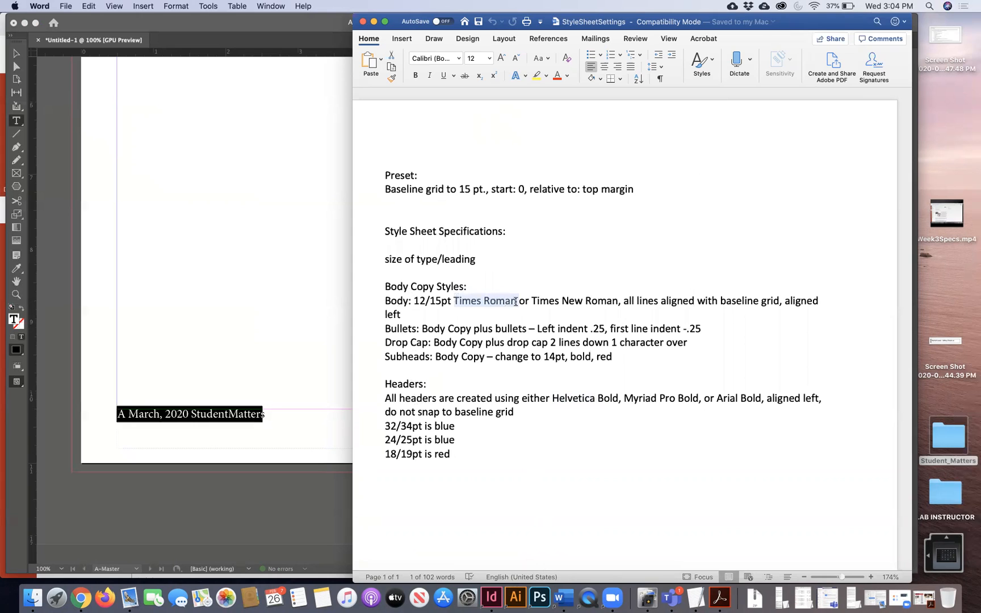
pyautogui.click(277, 274)
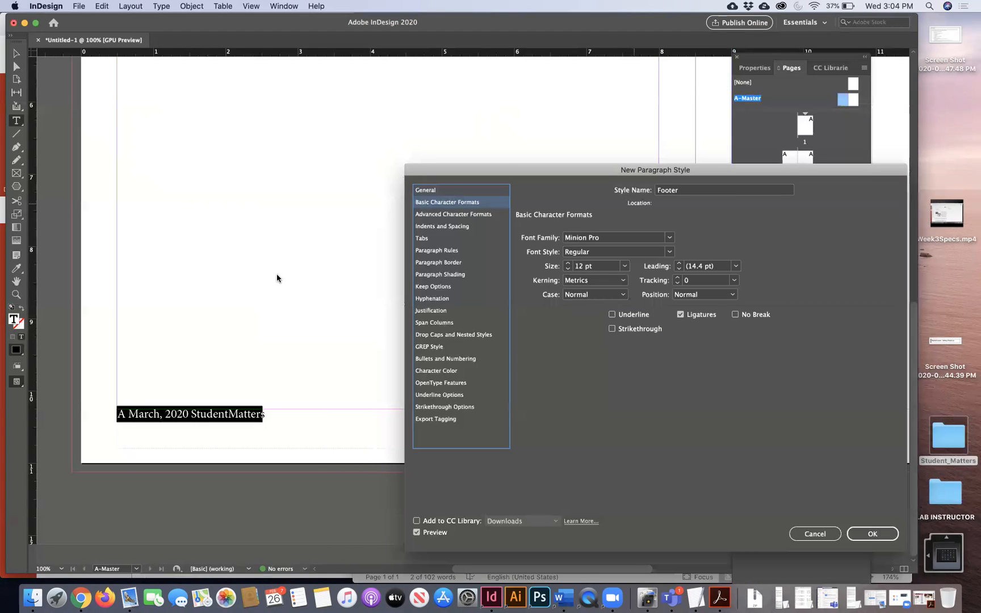
# - Set the Footer style's font family to Times New Roman and its style to Bold
pyautogui.click(606, 239)
pyautogui.write('Times')
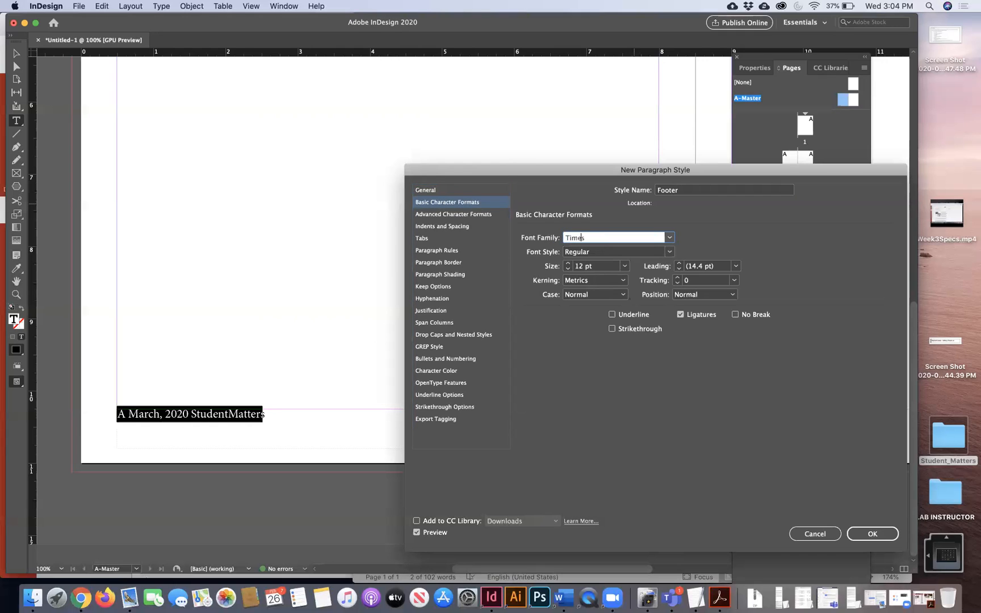
pyautogui.click(671, 238)
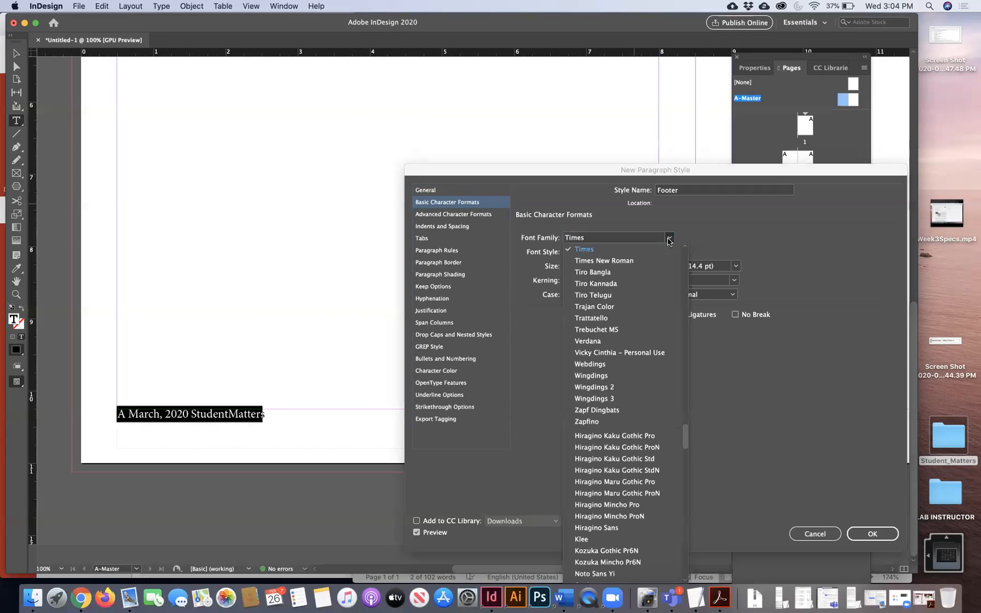
pyautogui.click(633, 261)
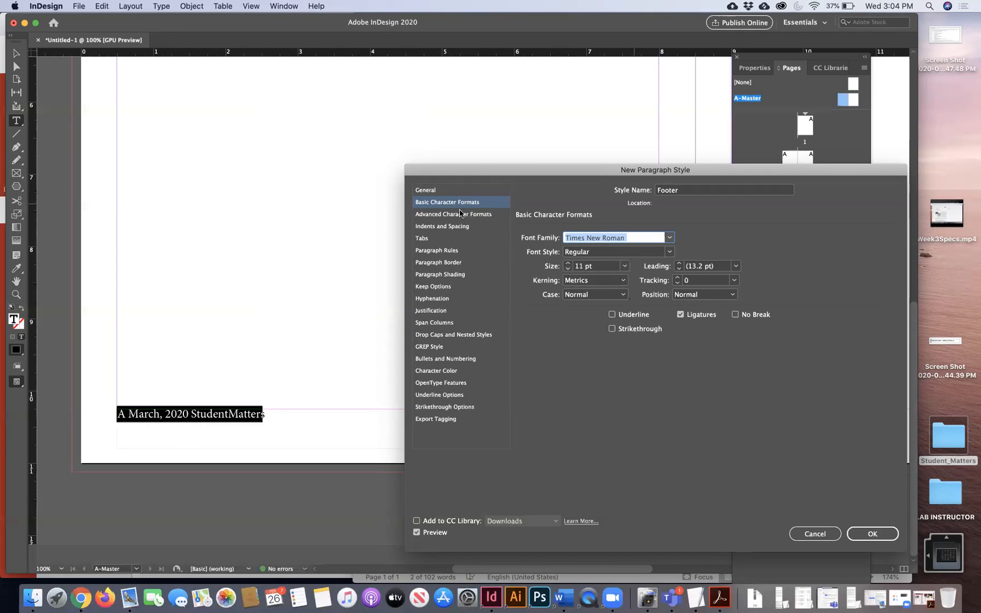
pyautogui.click(669, 251)
pyautogui.click(658, 286)
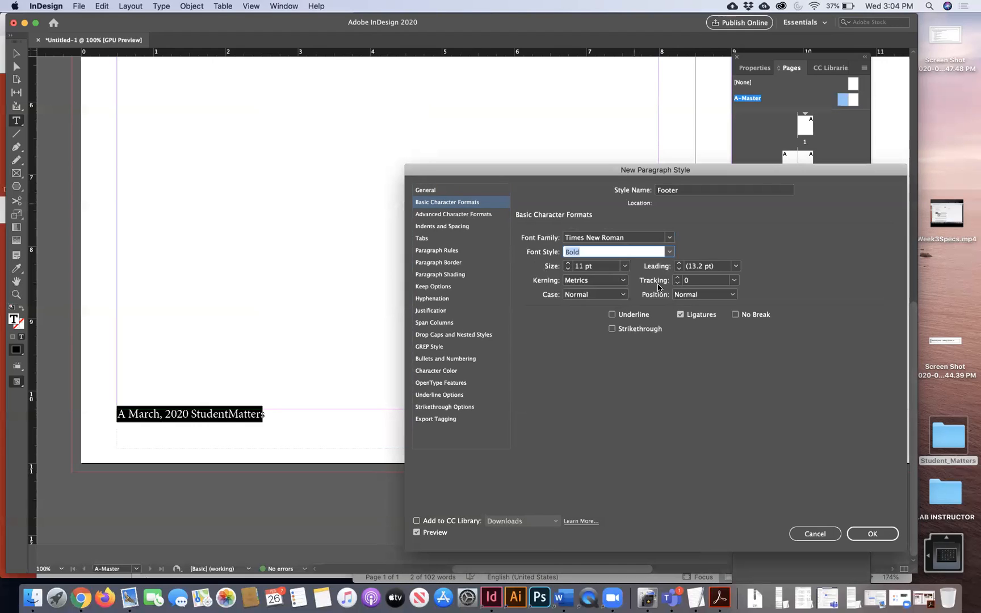
pyautogui.click(455, 219)
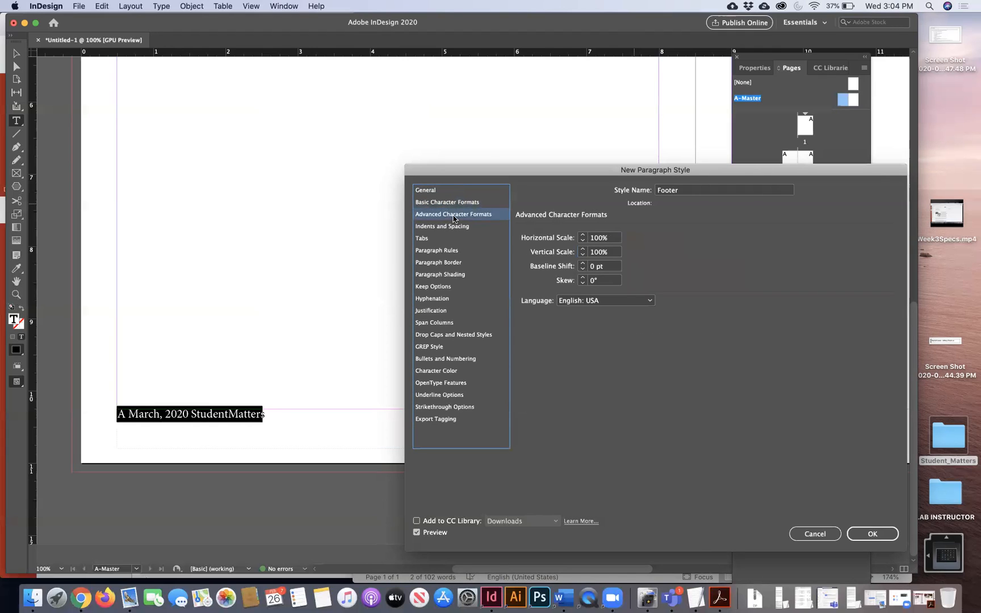
# - Add a right-aligned tab stop at about 7.49 in to the Footer style
pyautogui.click(435, 239)
pyautogui.moveTo(462, 174); pyautogui.dragTo(448, 107)
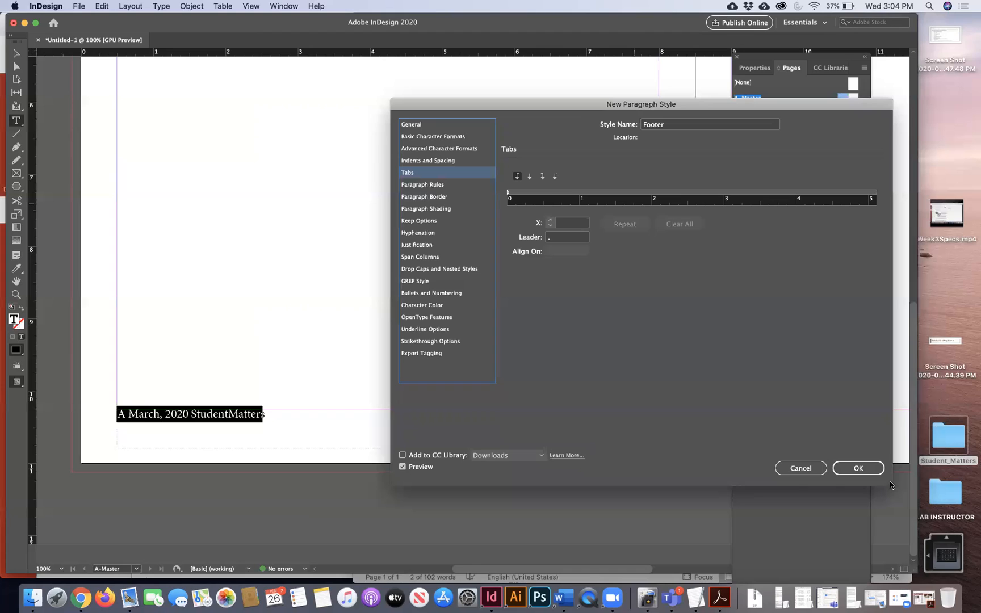
pyautogui.moveTo(571, 107); pyautogui.dragTo(355, 463)
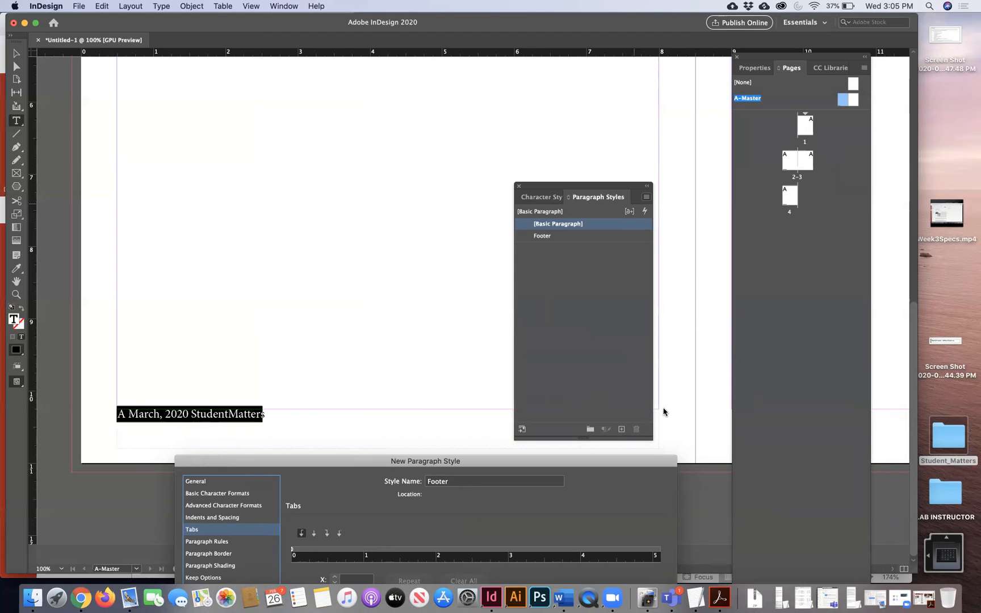
pyautogui.moveTo(384, 463); pyautogui.dragTo(304, 443)
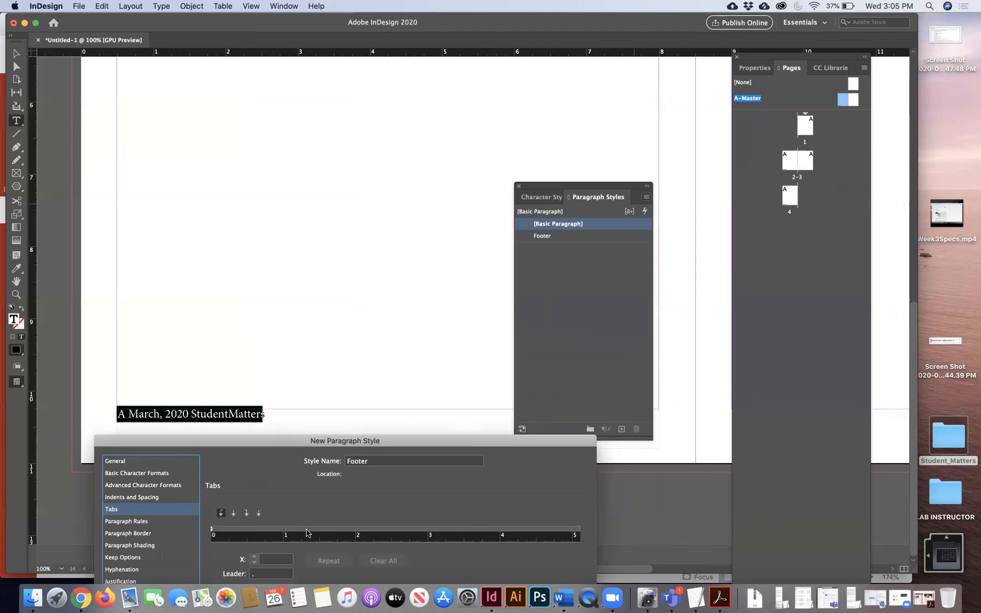
pyautogui.moveTo(344, 443); pyautogui.dragTo(554, 132)
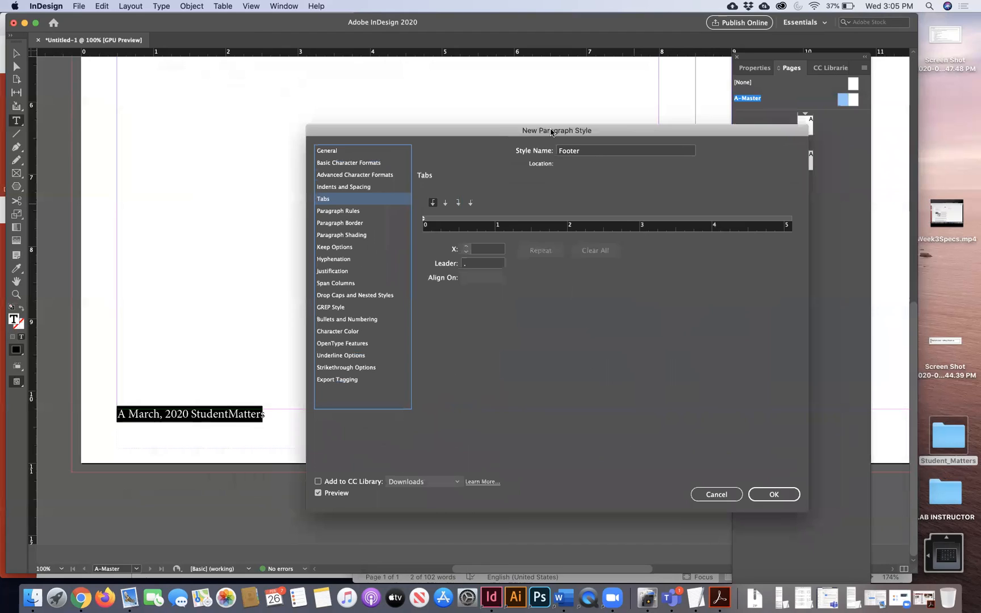
pyautogui.click(456, 204)
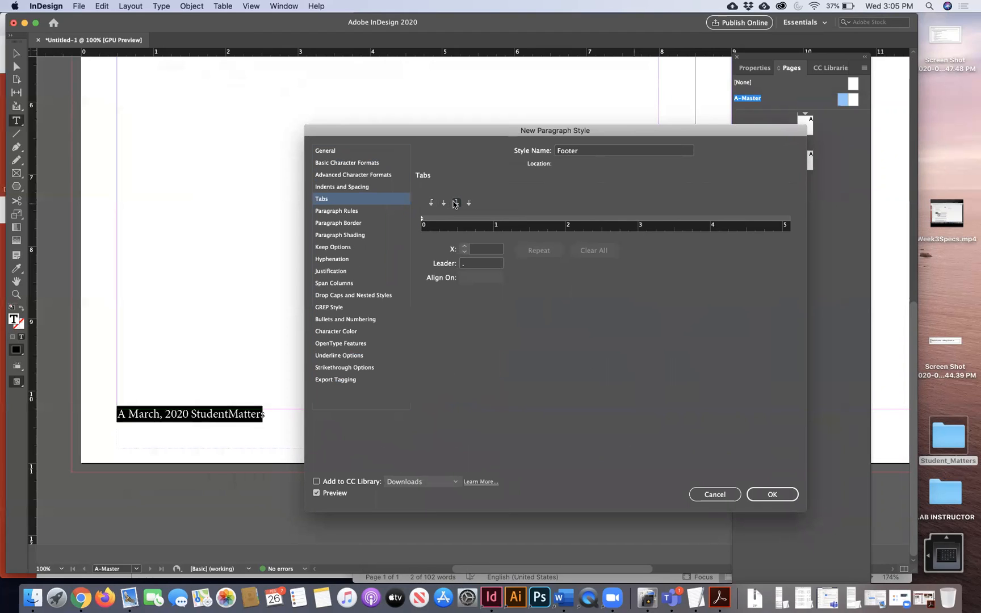
pyautogui.moveTo(509, 221); pyautogui.dragTo(697, 223)
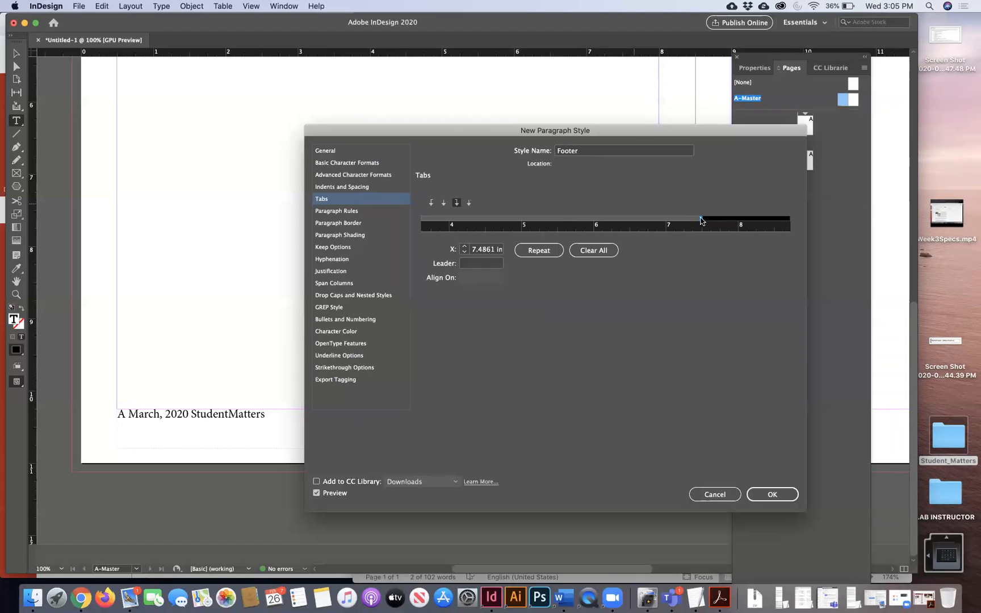
pyautogui.moveTo(634, 132); pyautogui.dragTo(624, 94)
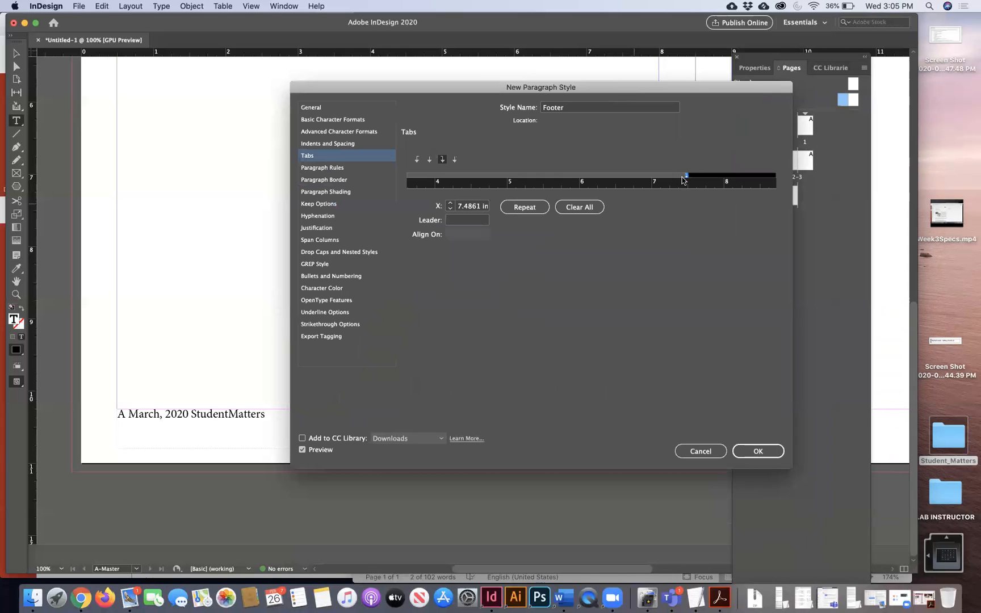
pyautogui.moveTo(686, 178); pyautogui.dragTo(693, 178)
pyautogui.moveTo(679, 95); pyautogui.dragTo(374, 205)
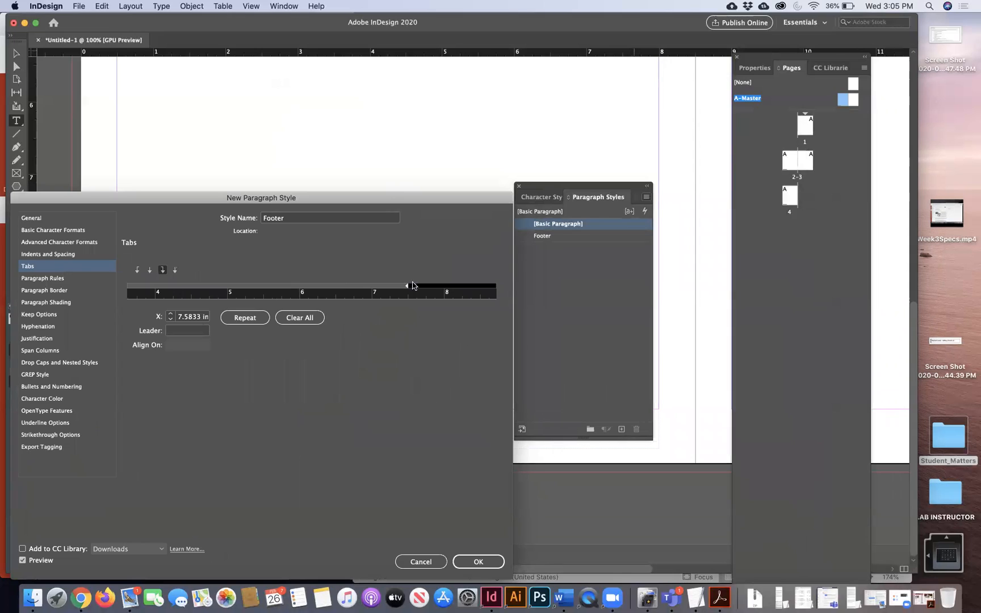
pyautogui.moveTo(410, 286); pyautogui.dragTo(407, 289)
pyautogui.moveTo(407, 286); pyautogui.dragTo(407, 286)
# - Add a left-aligned tab stop at 0.5 in
pyautogui.moveTo(194, 198); pyautogui.dragTo(619, 134)
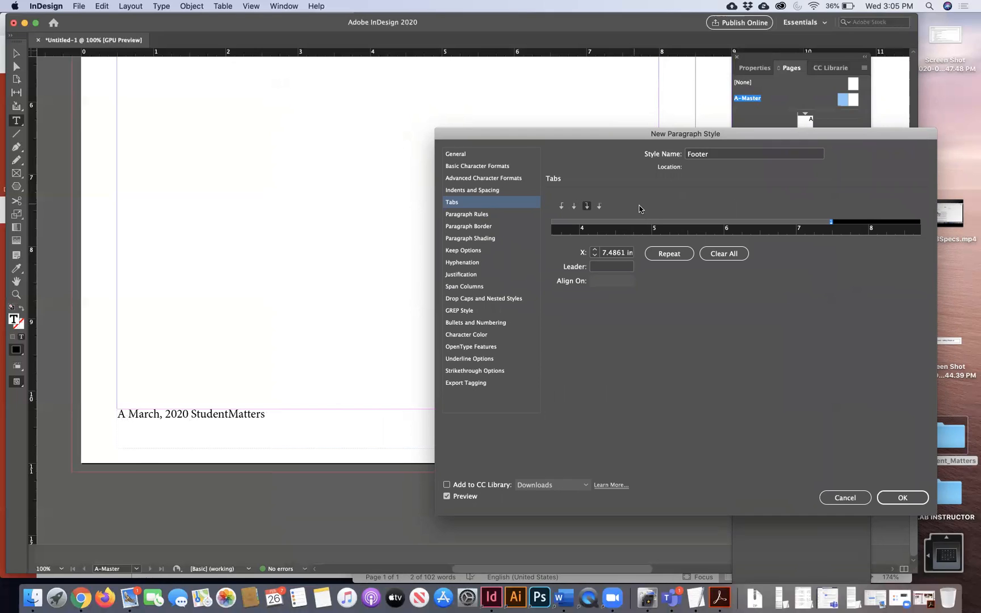
pyautogui.click(562, 207)
pyautogui.moveTo(581, 235); pyautogui.dragTo(889, 237)
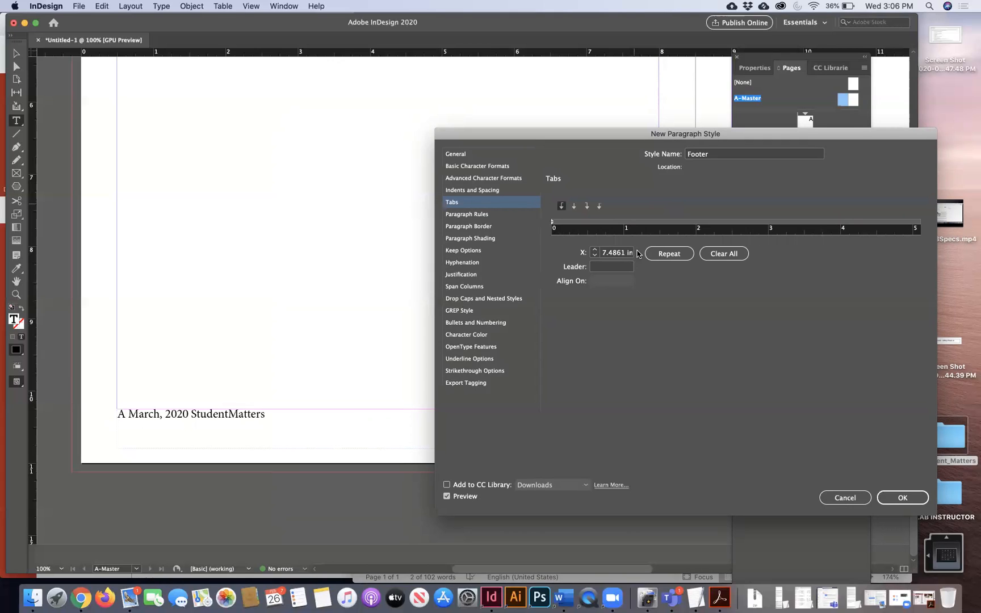
pyautogui.click(579, 224)
pyautogui.moveTo(579, 225); pyautogui.dragTo(588, 223)
# - Create the Footer style and apply it to the master footer text
pyautogui.click(900, 498)
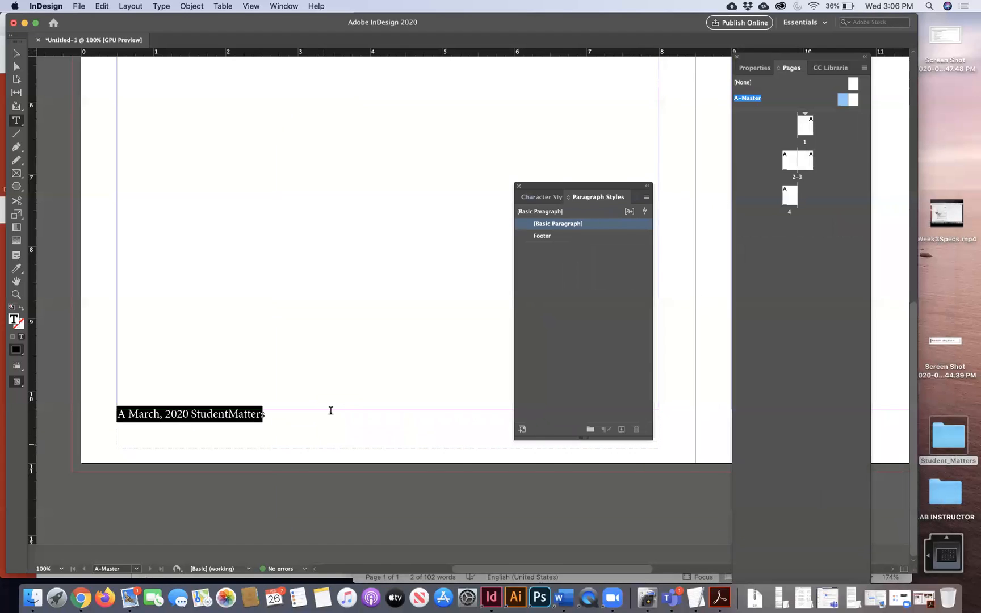
pyautogui.click(544, 236)
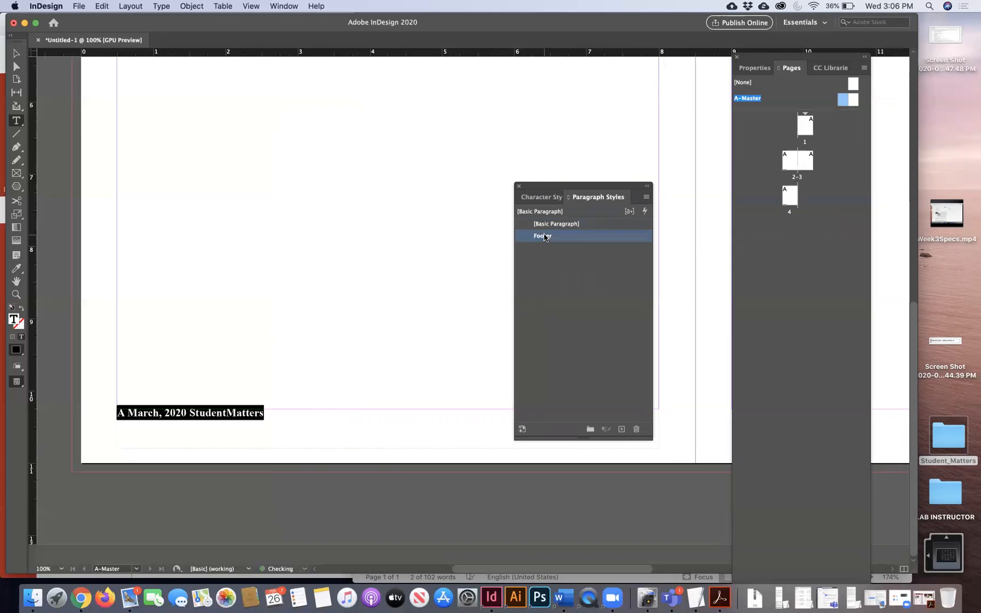
pyautogui.moveTo(532, 189); pyautogui.dragTo(723, 253)
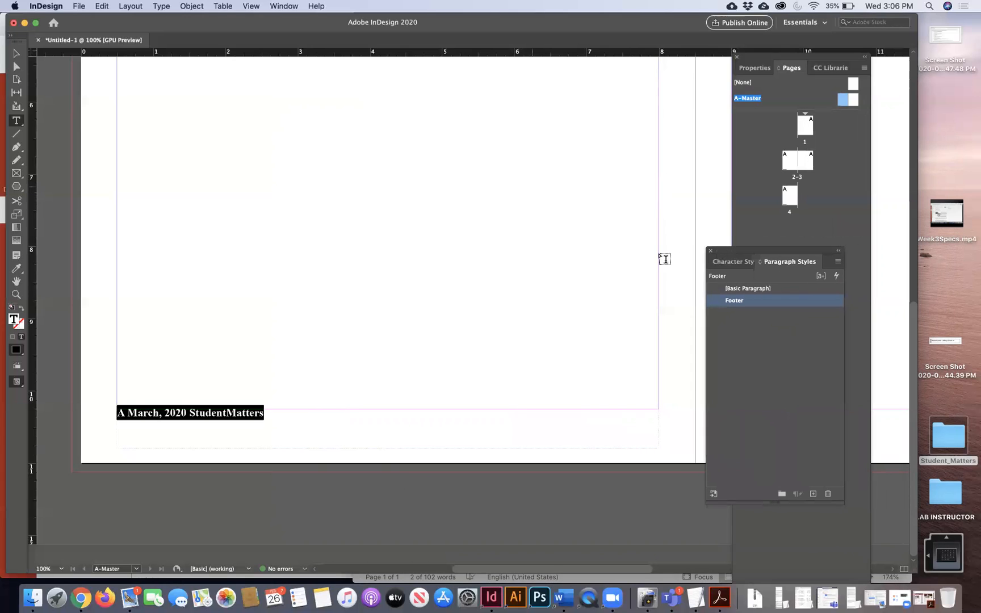
# - Replace the space after A with a tab and break StudentMatters onto a new line
pyautogui.click(161, 407)
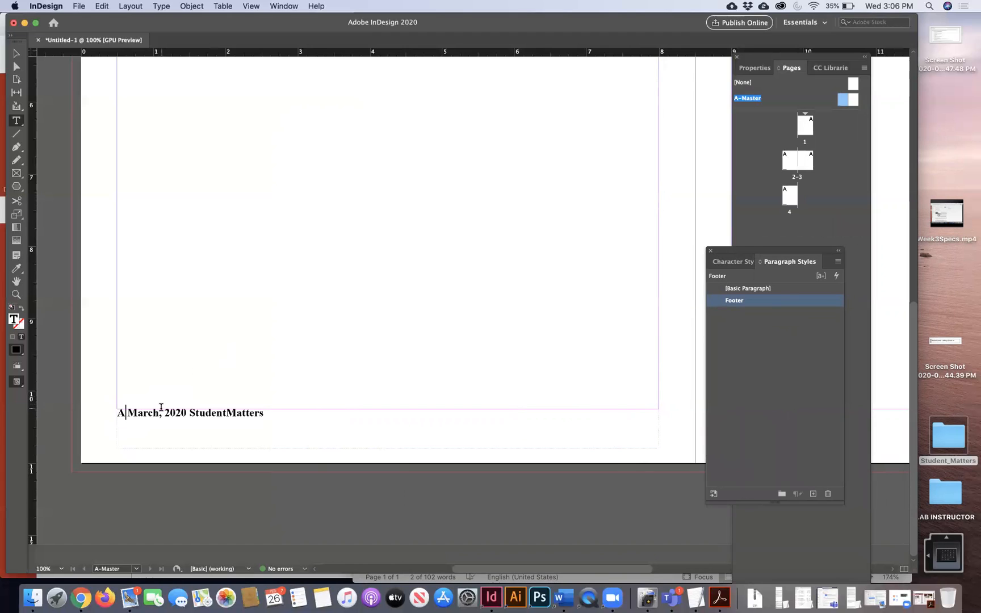
pyautogui.press('Delete')
pyautogui.write('M')
pyautogui.press('BackSpace')
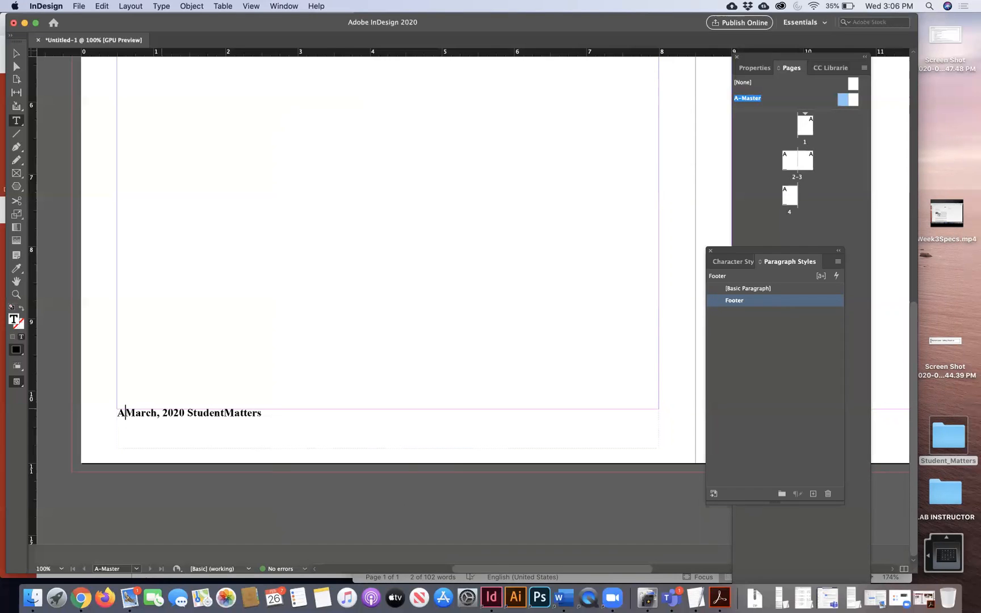
pyautogui.press('Tab')
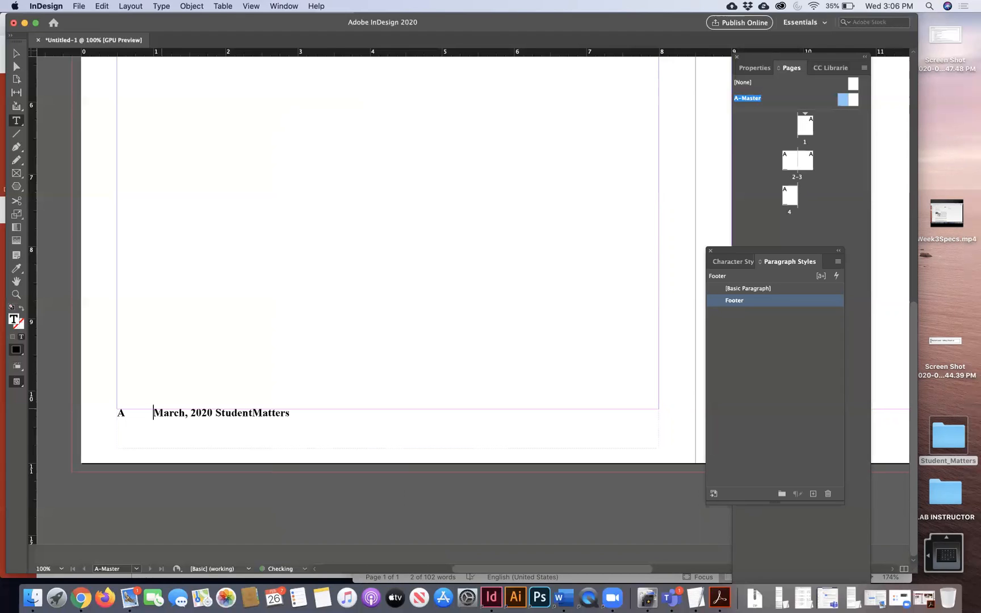
pyautogui.click(216, 413)
pyautogui.press('Return')
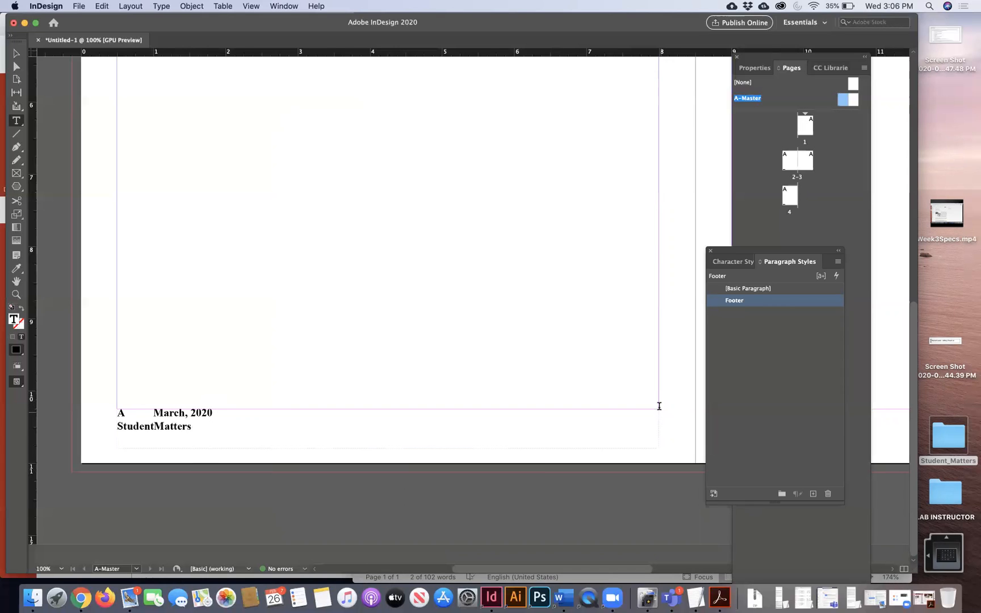
# - In the Footer style's tabs, add a right-aligned tab stop near 7.47 in
pyautogui.doubleClick(787, 301)
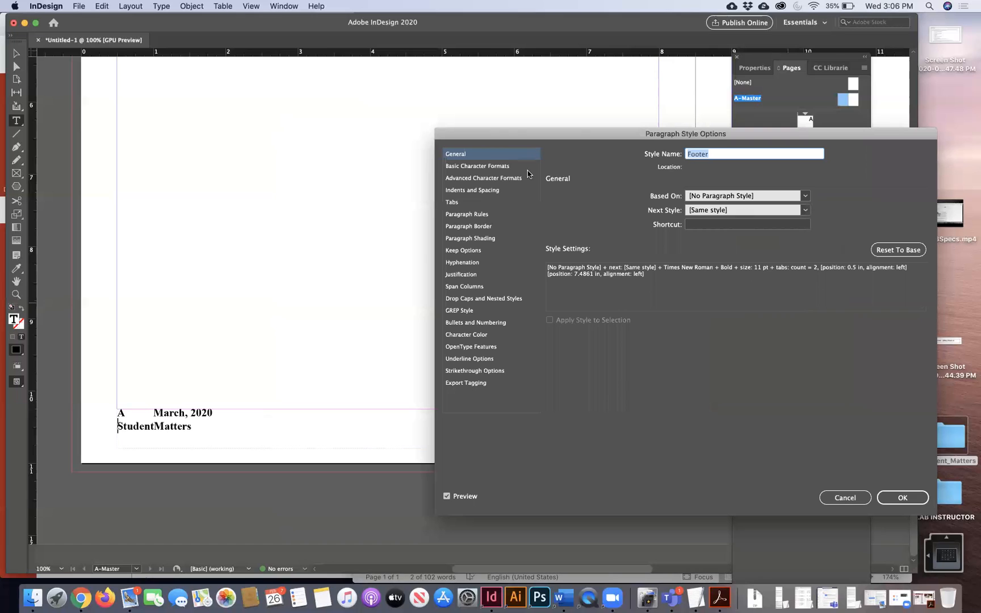
pyautogui.click(459, 204)
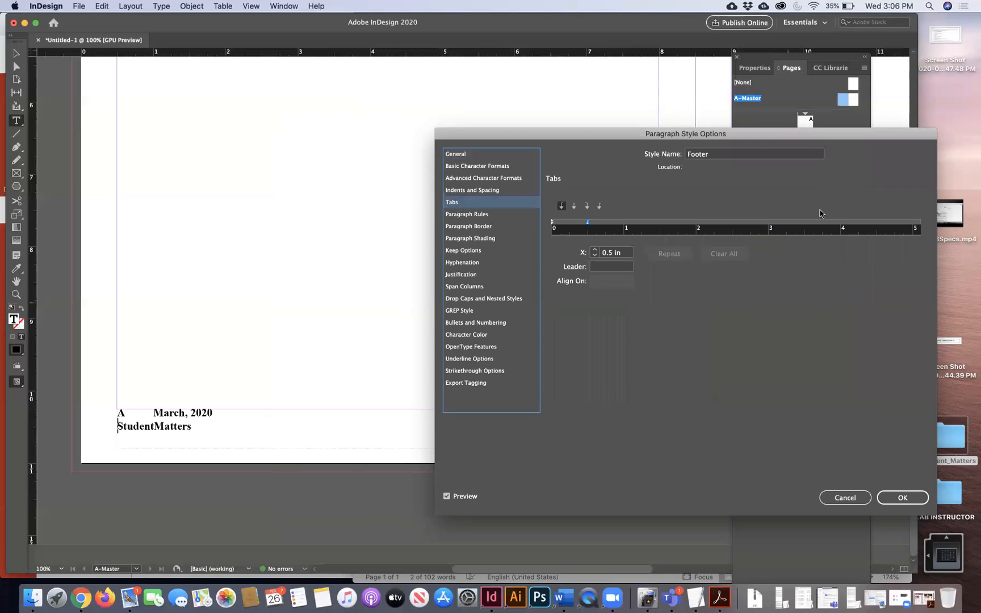
pyautogui.moveTo(823, 226); pyautogui.dragTo(660, 242)
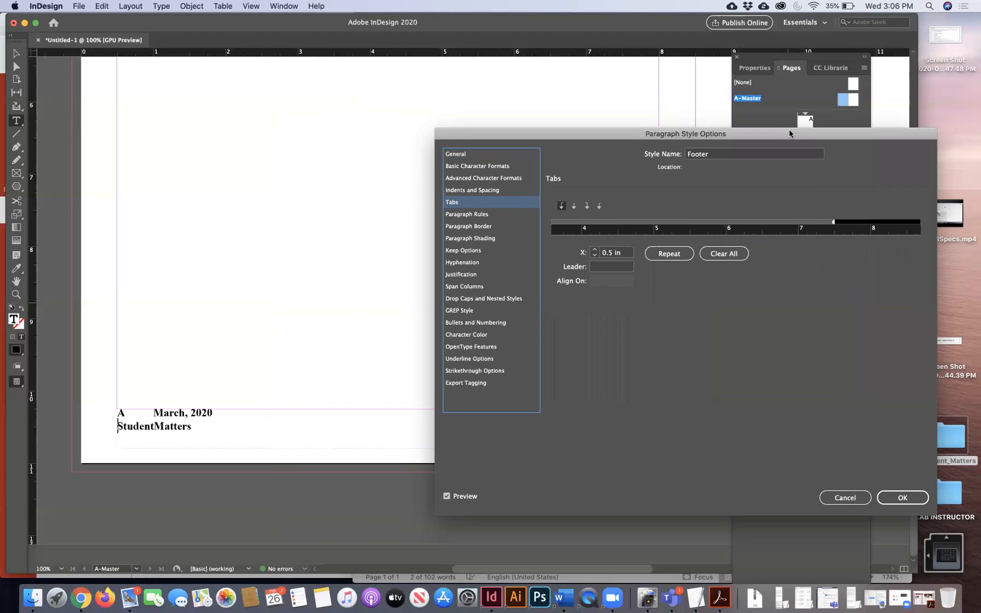
pyautogui.moveTo(790, 133); pyautogui.dragTo(618, 230)
pyautogui.moveTo(483, 229); pyautogui.dragTo(561, 166)
pyautogui.click(495, 239)
pyautogui.moveTo(731, 259); pyautogui.dragTo(740, 258)
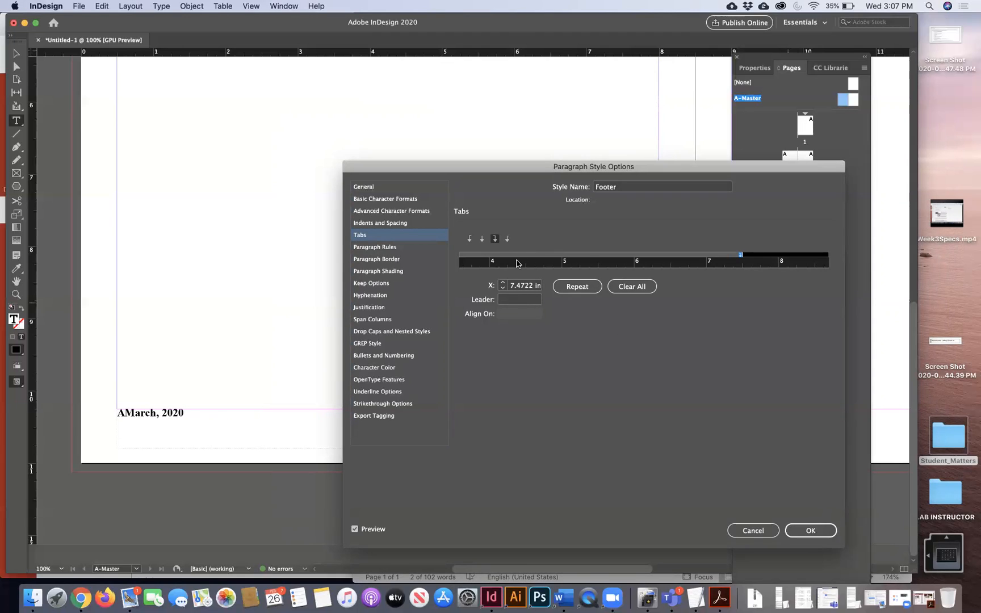
# - Add a left tab stop at 0.5 in
pyautogui.moveTo(507, 265); pyautogui.dragTo(788, 277)
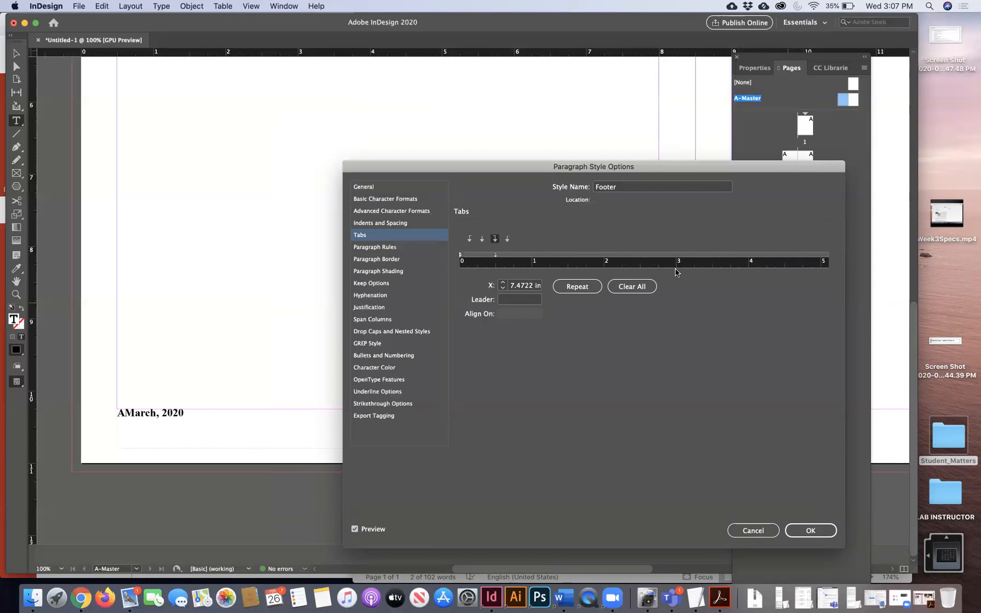
pyautogui.click(495, 259)
pyautogui.click(469, 238)
pyautogui.moveTo(594, 269); pyautogui.dragTo(427, 248)
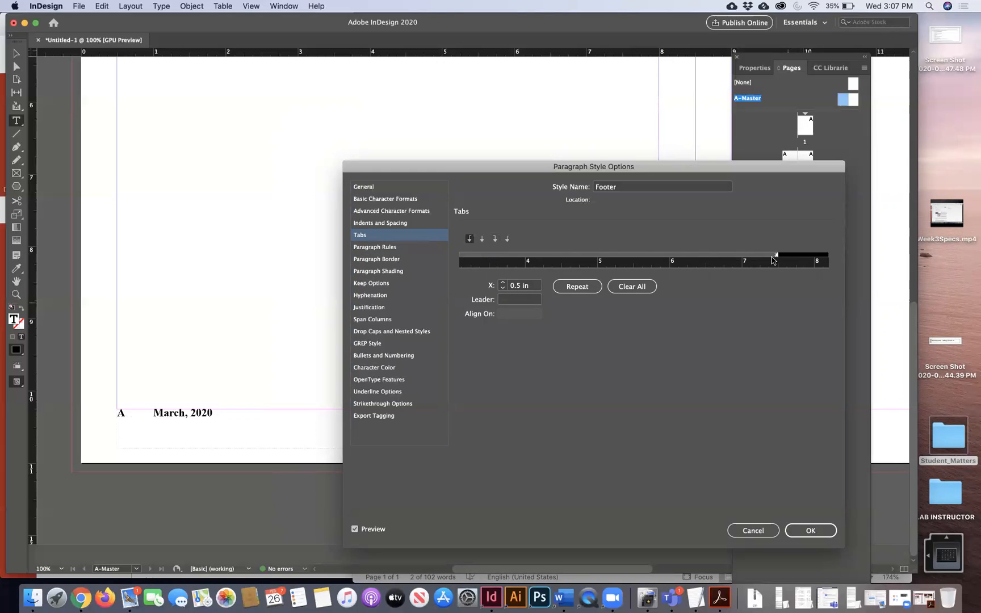
# - Keep the Footer tabs and retype the tab so StudentMatters right-aligns on the footer line
pyautogui.click(796, 531)
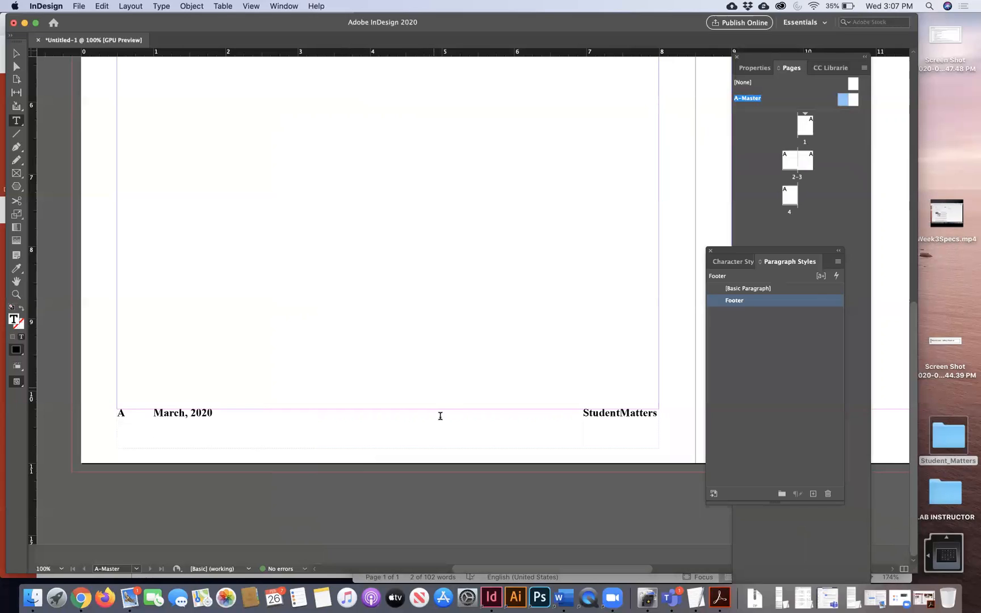
pyautogui.press('BackSpace')
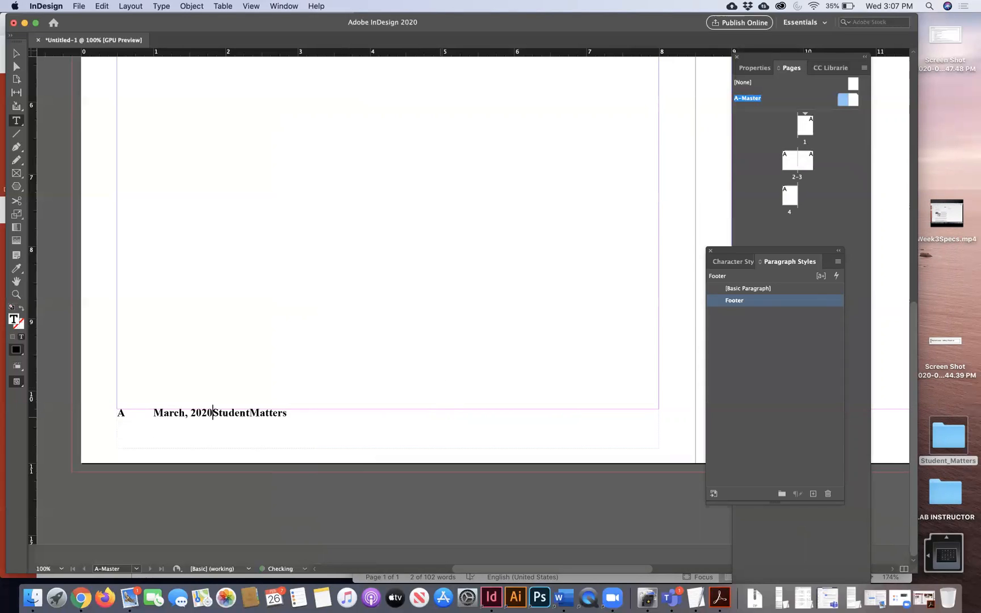
pyautogui.press('Tab')
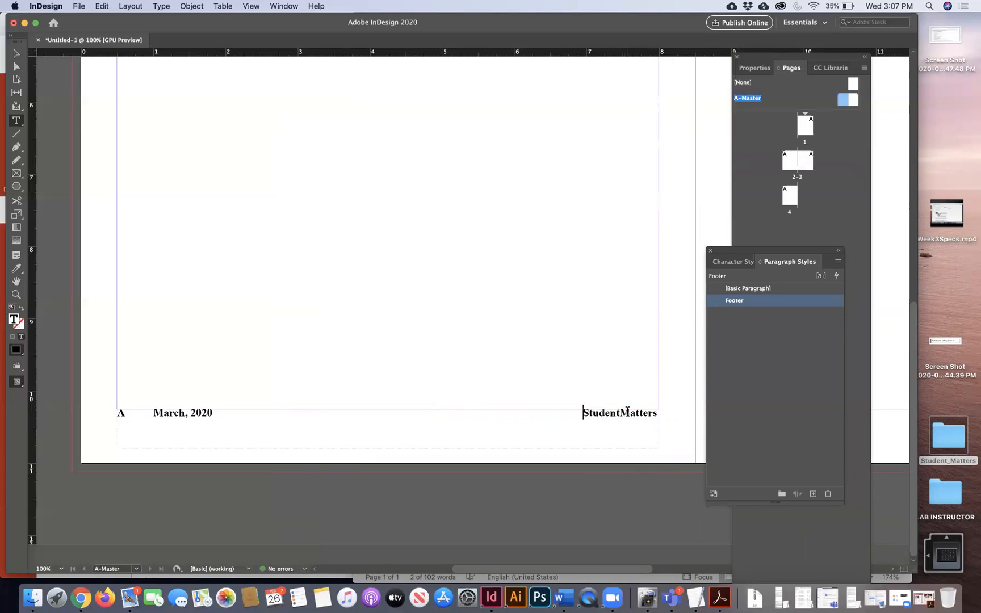
pyautogui.doubleClick(778, 304)
pyautogui.click(383, 234)
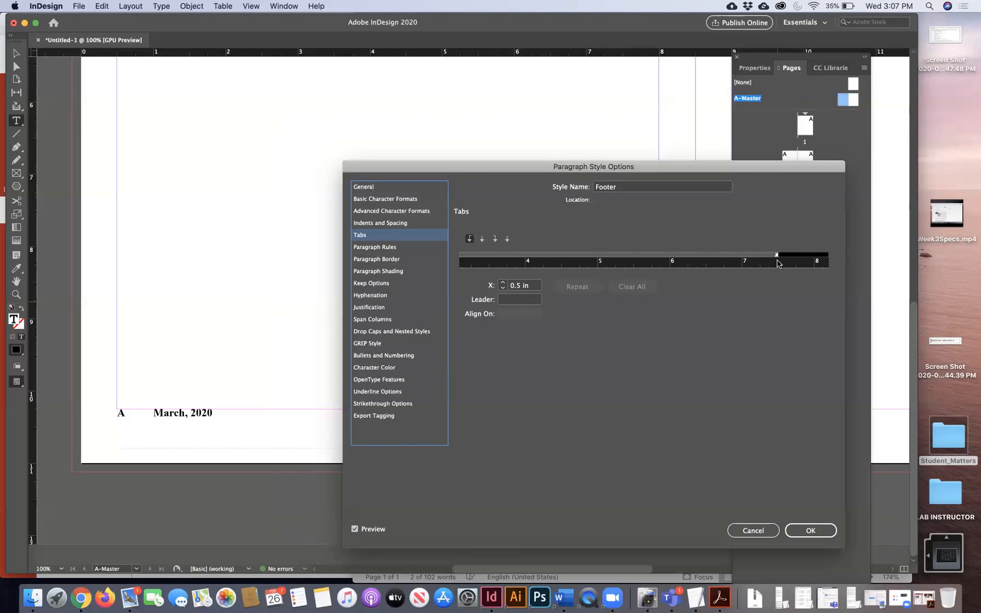
pyautogui.click(809, 530)
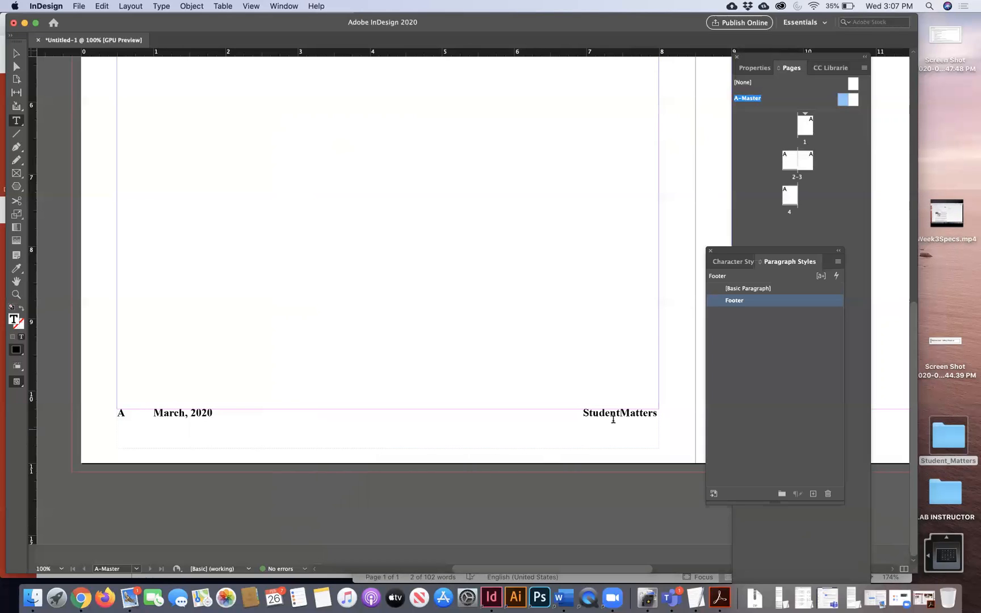
# - View the NLMockUp.pdf reference, then select the word Student in the footer
pyautogui.click(720, 598)
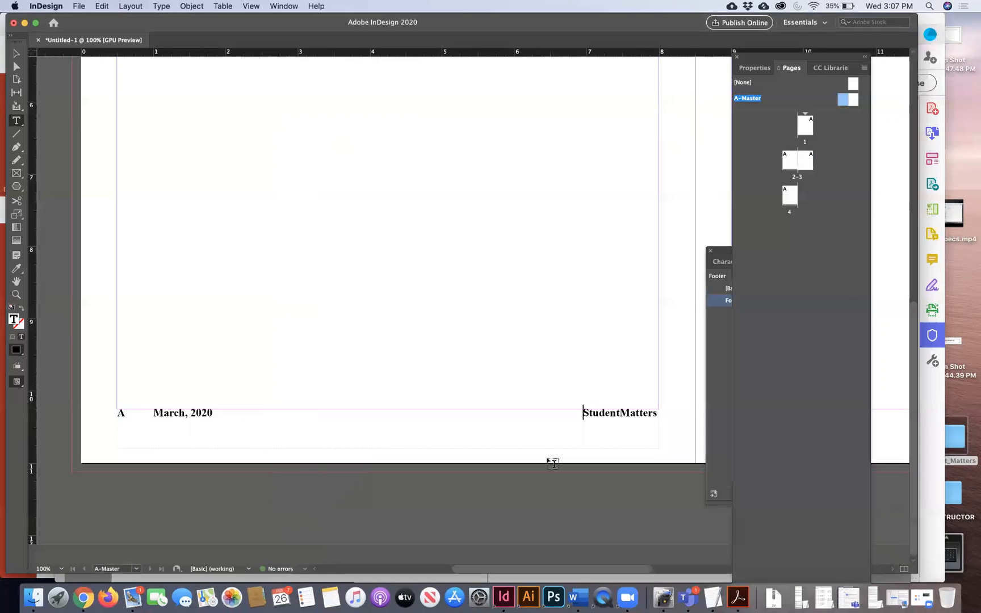
pyautogui.click(583, 415)
pyautogui.hotkey('shift', 'Right')
pyautogui.hotkey('shift', 'Right')
pyautogui.hotkey('shift', 'Right')
pyautogui.hotkey('shift', 'Right')
pyautogui.hotkey('shift', 'Right')
pyautogui.hotkey('shift', 'Right')
pyautogui.hotkey('shift', 'Right')
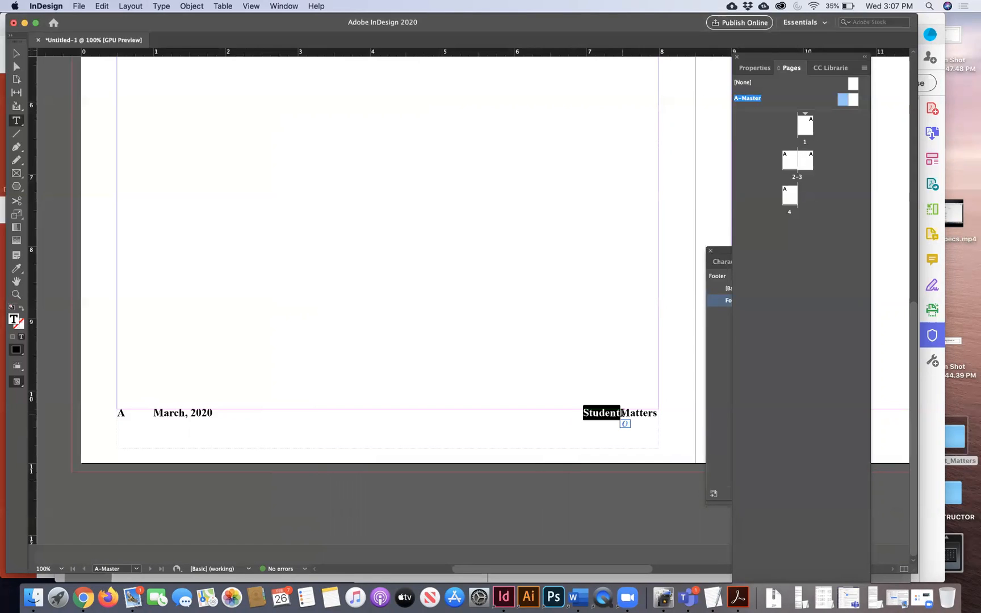
# - Create a blue Magazine Blue character style and apply it to Student
pyautogui.doubleClick(727, 254)
pyautogui.click(733, 262)
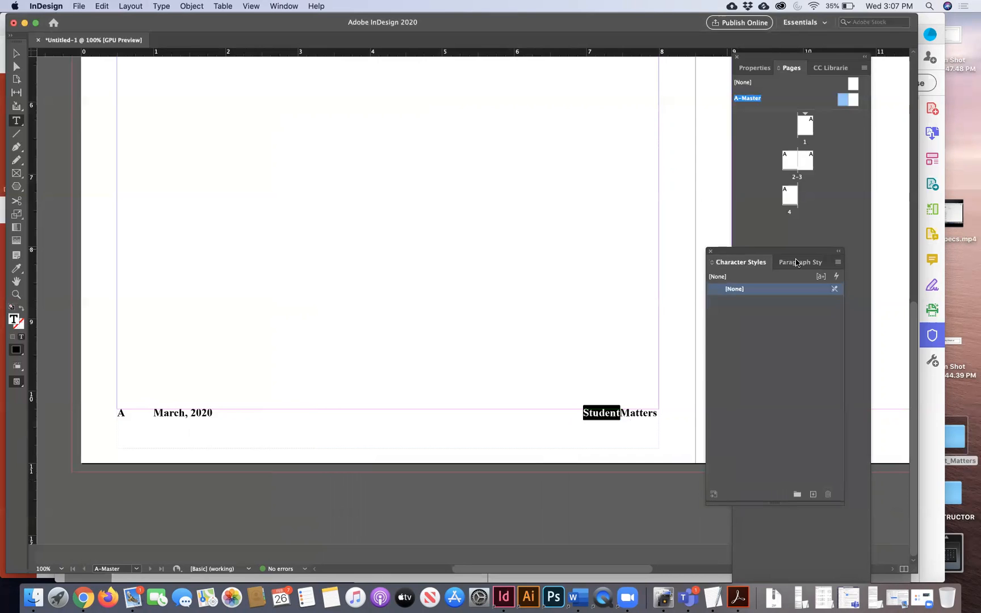
pyautogui.click(838, 263)
pyautogui.click(814, 268)
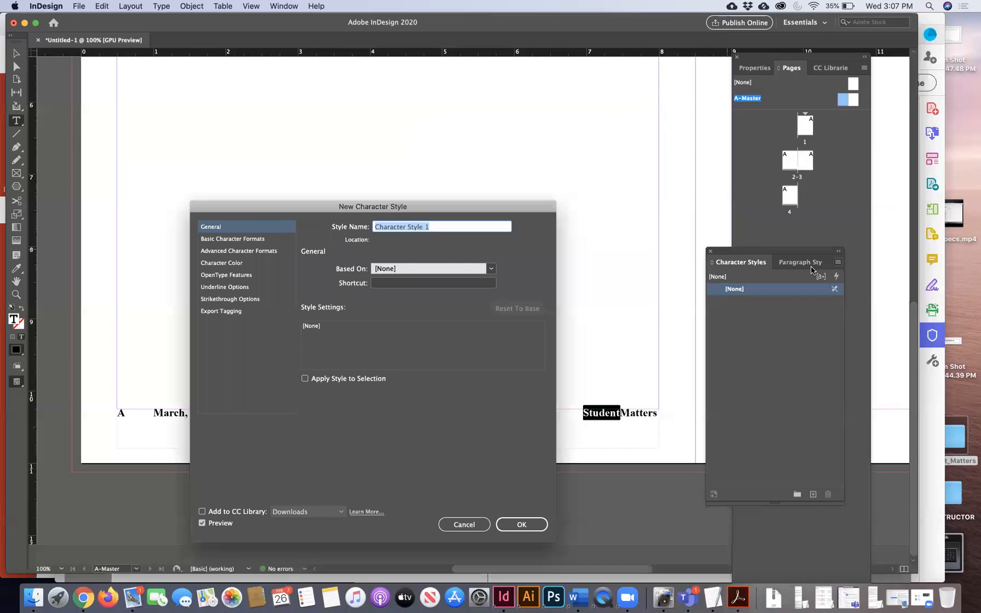
pyautogui.write('Magazine')
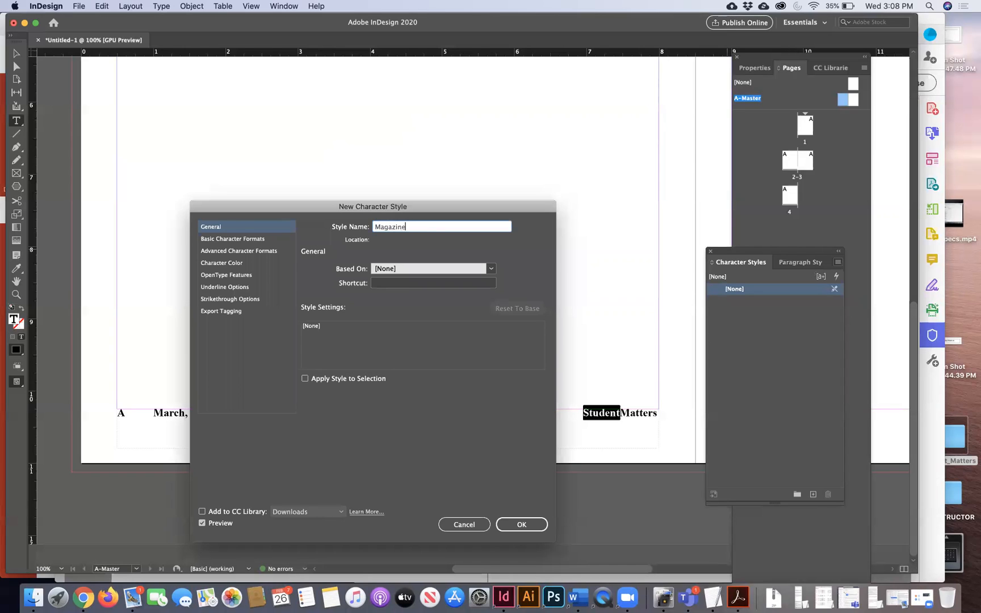
pyautogui.write(' Blue')
pyautogui.click(258, 239)
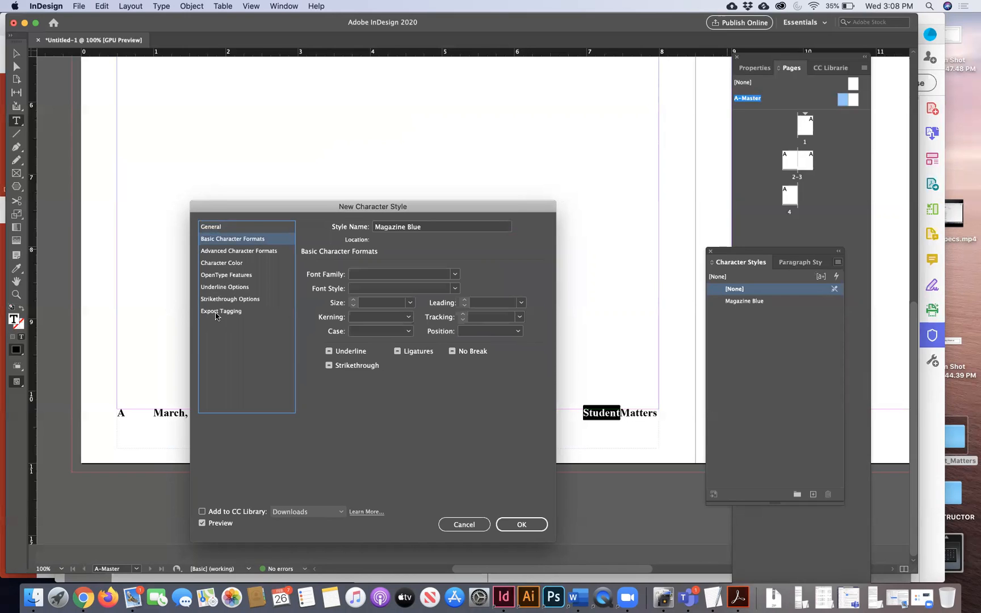
pyautogui.click(228, 265)
pyautogui.click(385, 347)
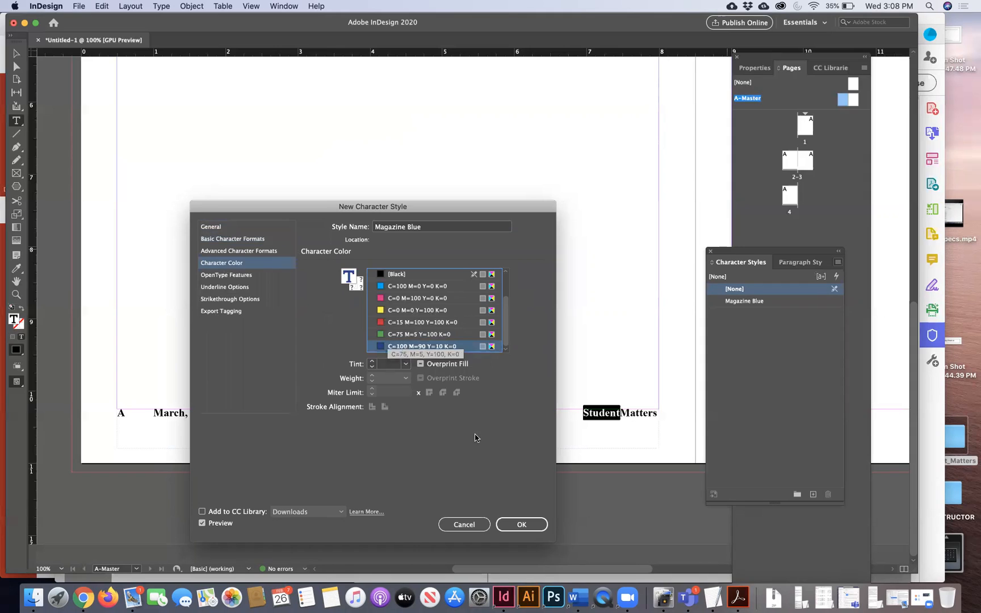
pyautogui.click(512, 526)
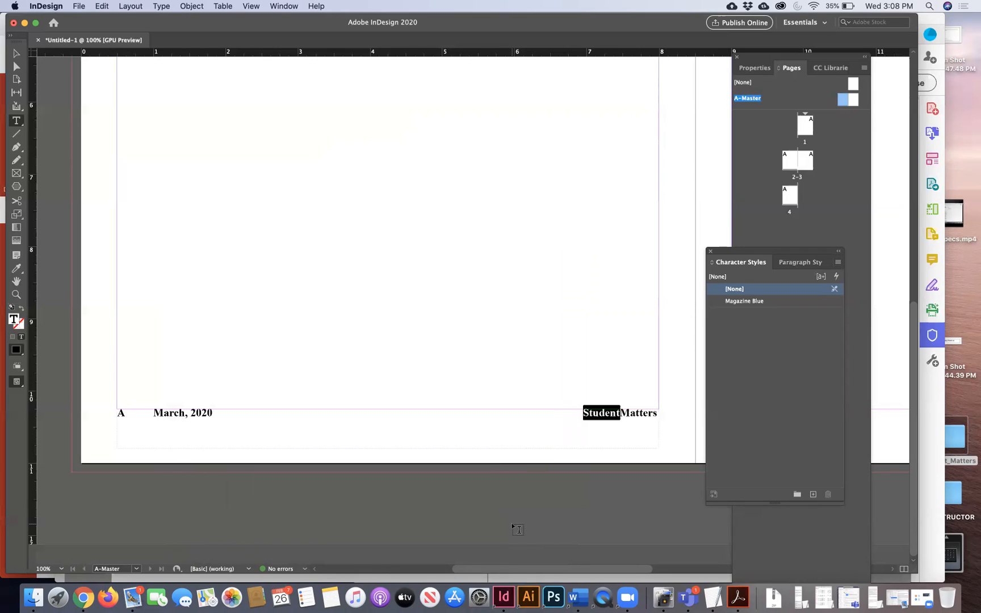
pyautogui.click(787, 302)
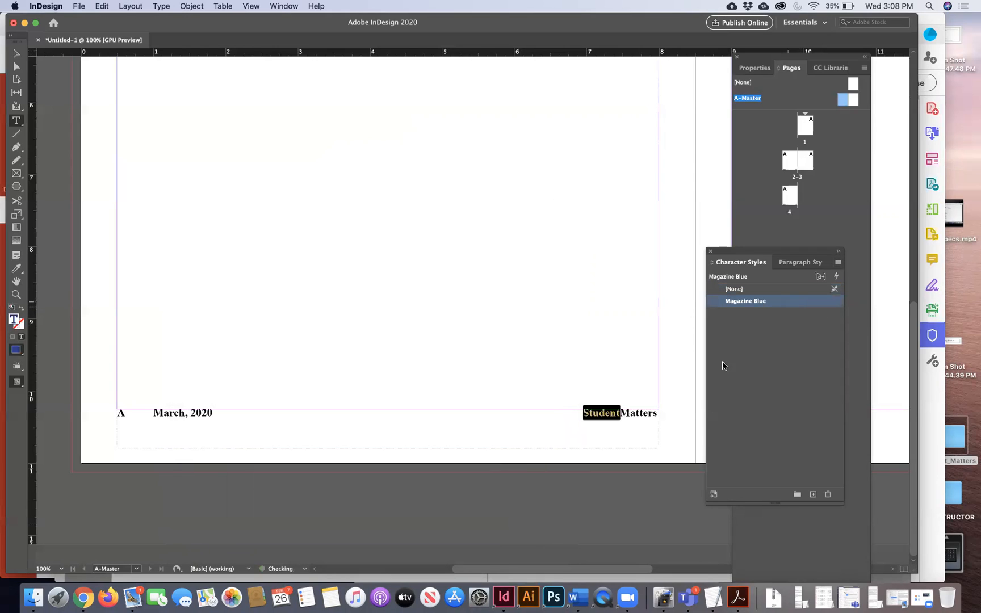
pyautogui.click(623, 413)
# - Create a red Magazine Red character style and apply it to Matters
pyautogui.moveTo(623, 413); pyautogui.dragTo(659, 417)
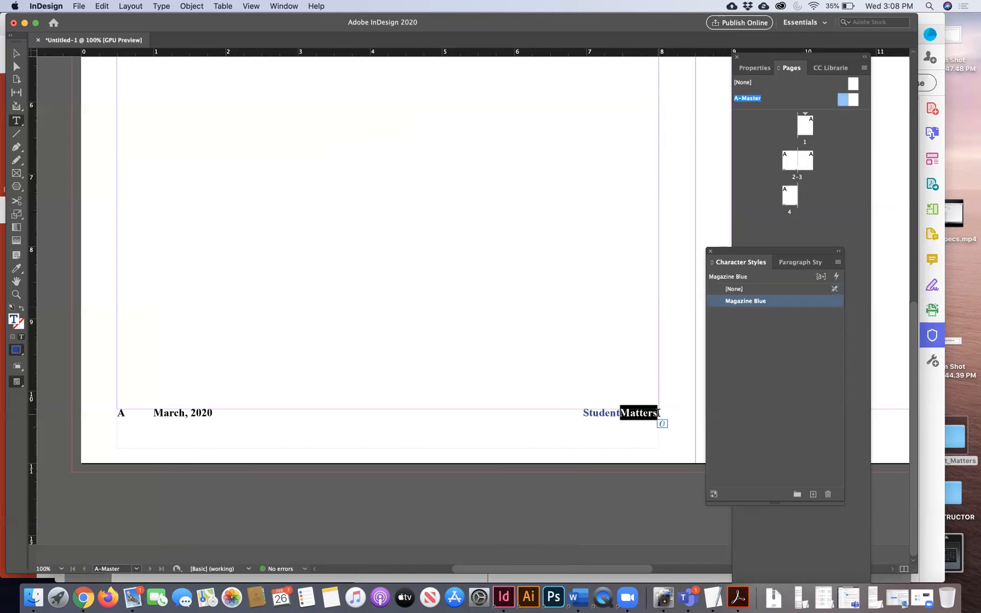
pyautogui.click(838, 263)
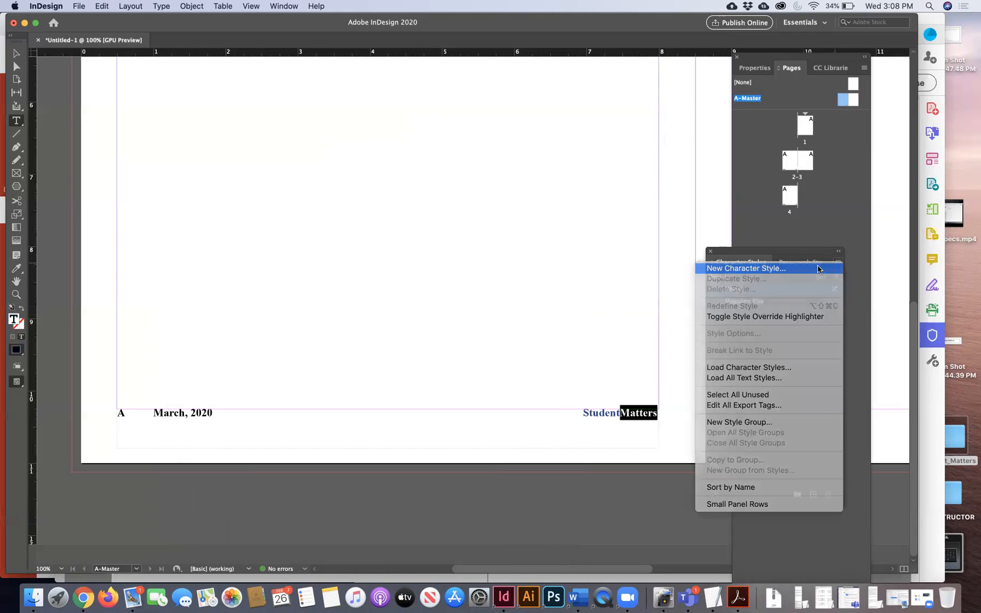
pyautogui.click(819, 268)
pyautogui.write('Magazine Red')
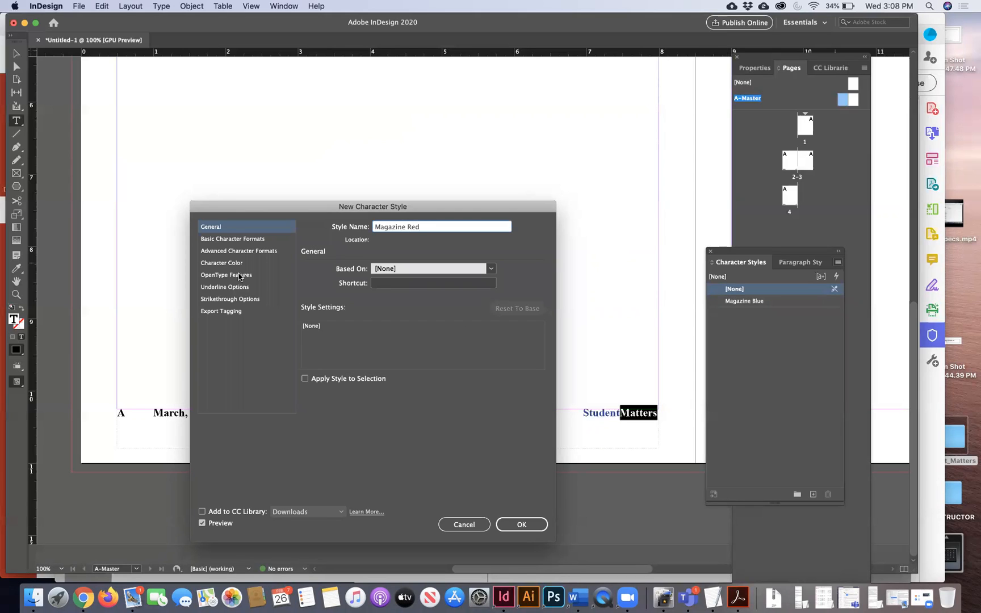
pyautogui.click(219, 264)
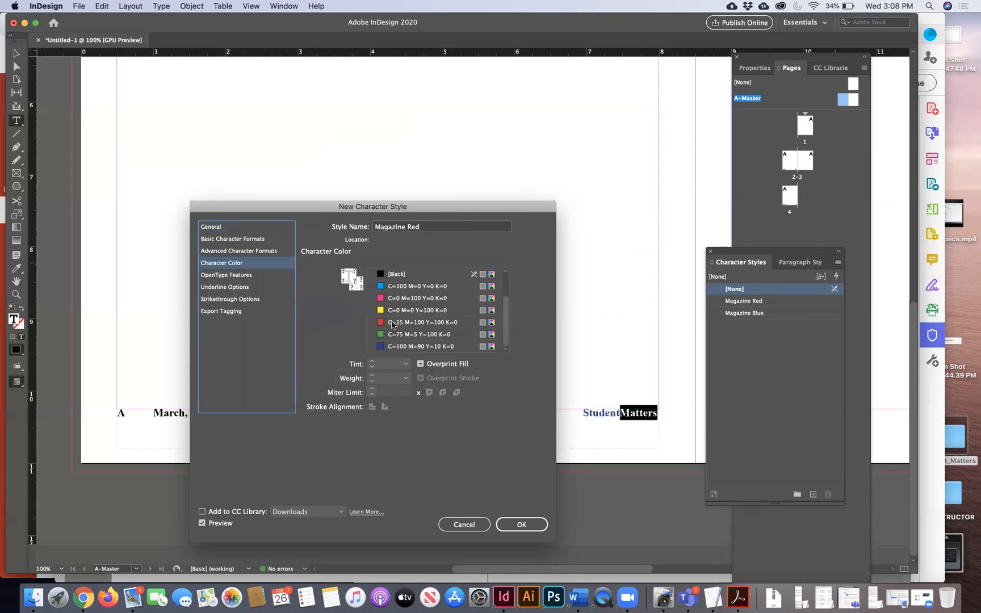
pyautogui.click(392, 322)
pyautogui.click(521, 524)
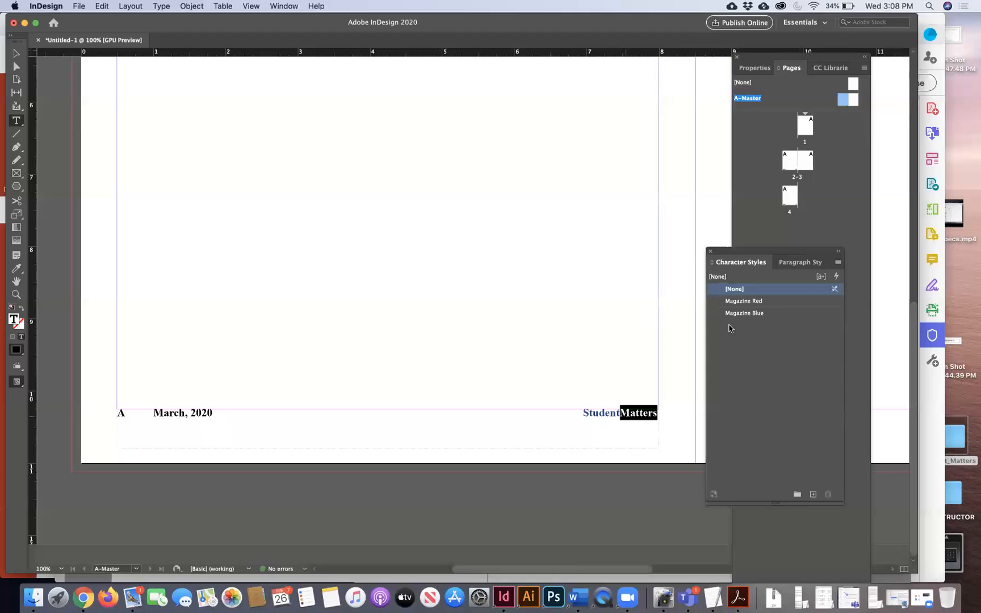
pyautogui.click(759, 302)
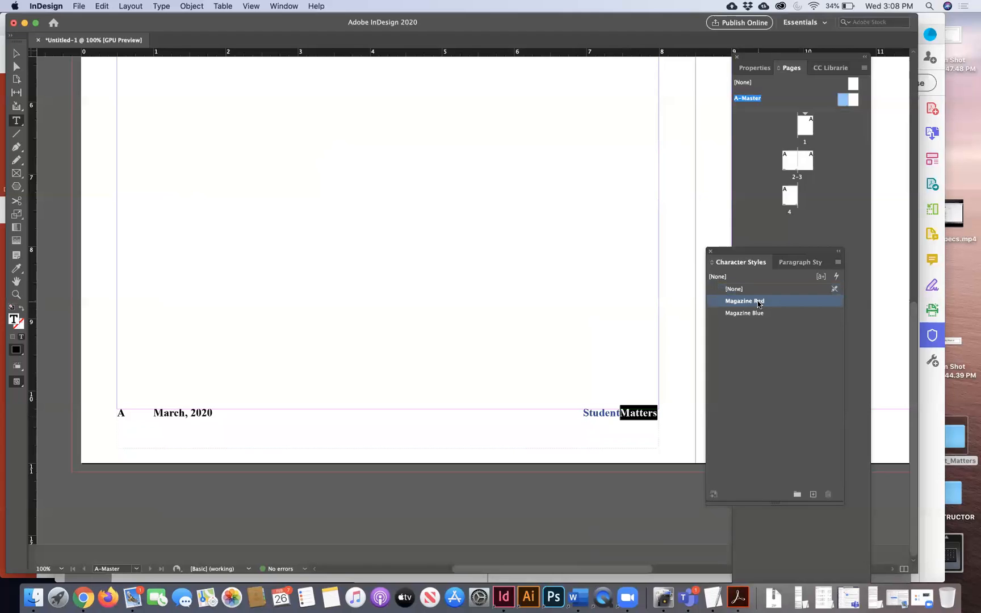
pyautogui.click(617, 411)
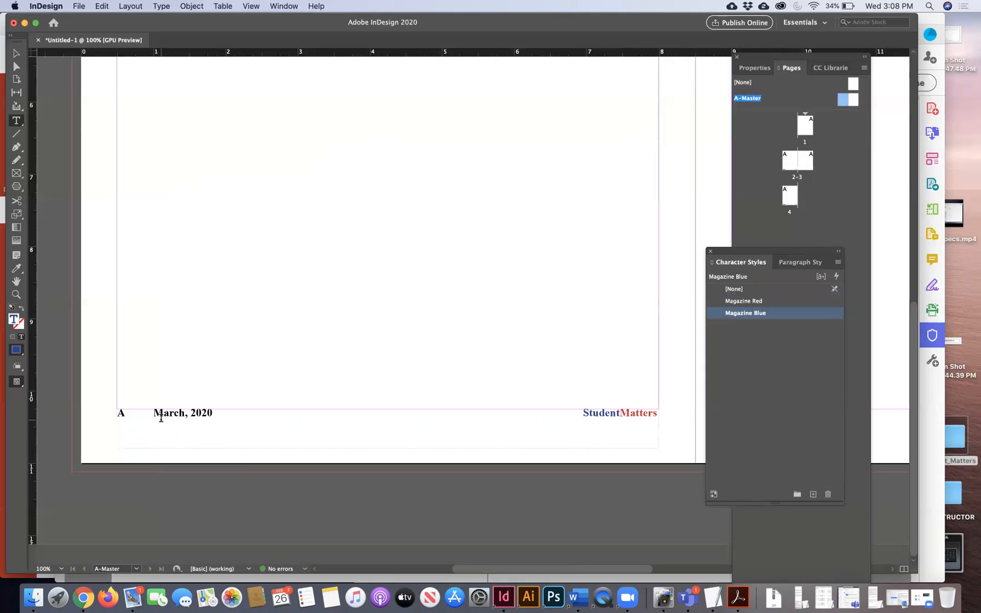
# - Zoom in on the A-Master footer and compare it with the NLMockUp.pdf mockup
pyautogui.click(17, 53)
pyautogui.press('super+minus')
pyautogui.press('super+minus')
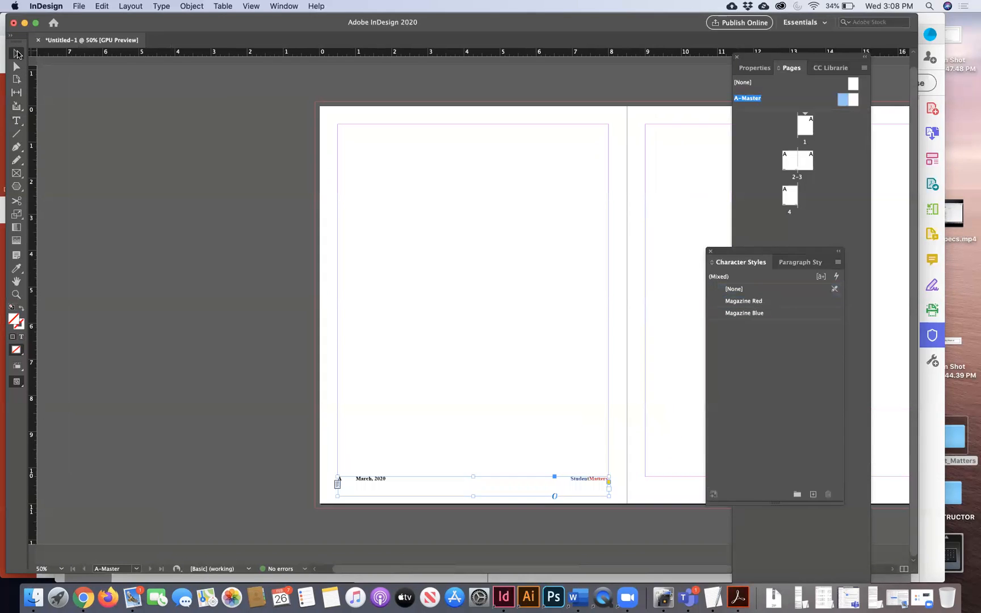
pyautogui.click(16, 295)
pyautogui.click(561, 499)
pyautogui.click(358, 474)
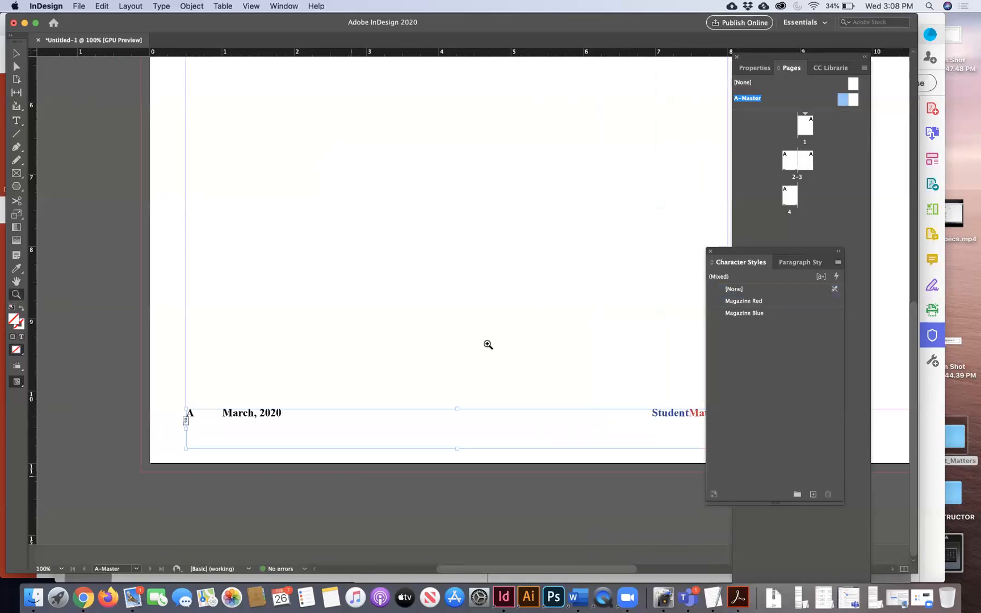
pyautogui.moveTo(738, 250); pyautogui.dragTo(788, 247)
pyautogui.moveTo(831, 273); pyautogui.dragTo(841, 271)
pyautogui.hscroll(5, 501, 317)
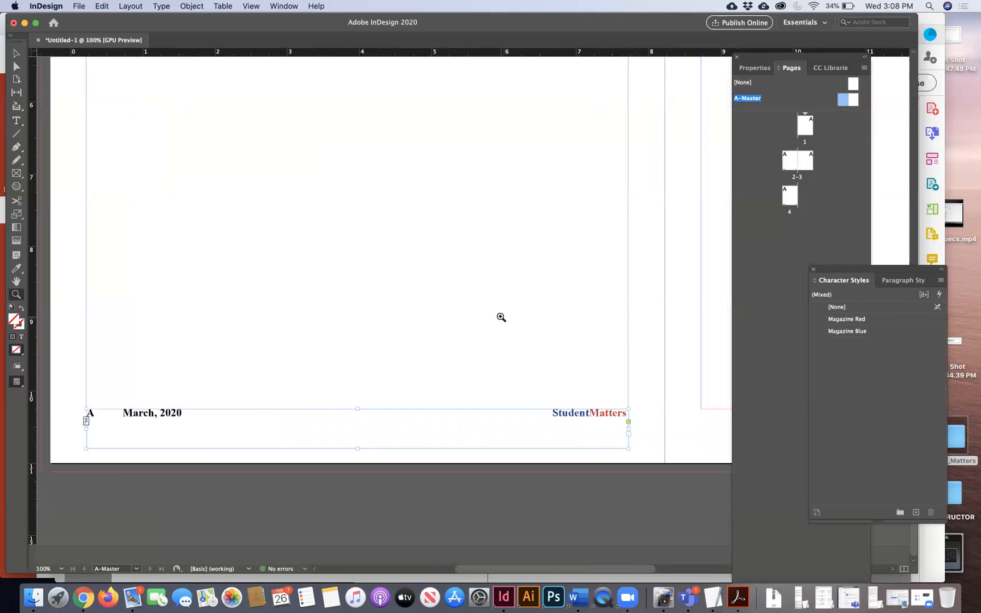
pyautogui.press('v')
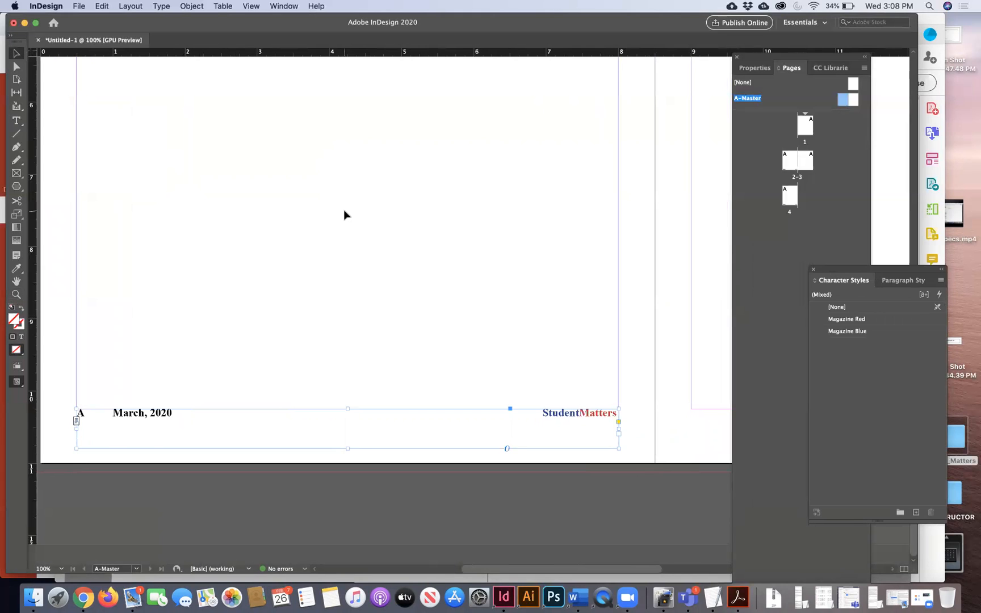
pyautogui.click(735, 603)
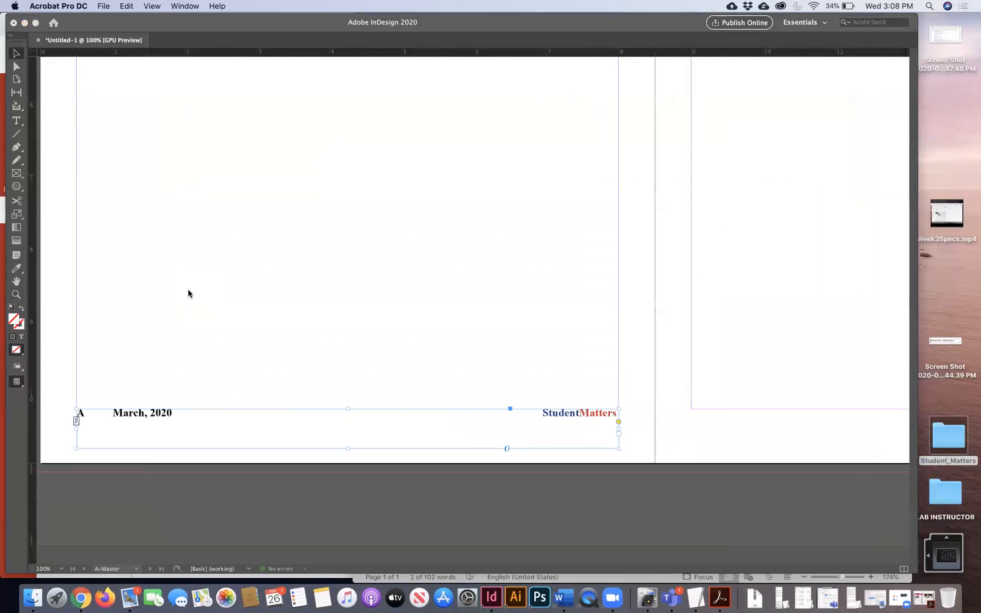
pyautogui.click(217, 470)
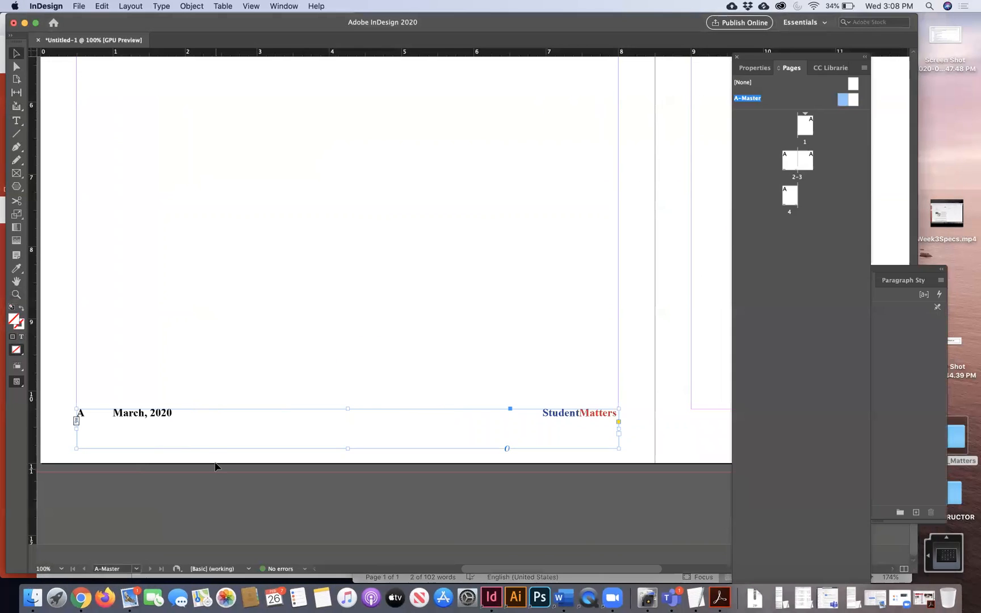
# - Drag the footer frame's top edge down slightly so it sits below the bottom margin
pyautogui.moveTo(350, 409); pyautogui.dragTo(346, 416)
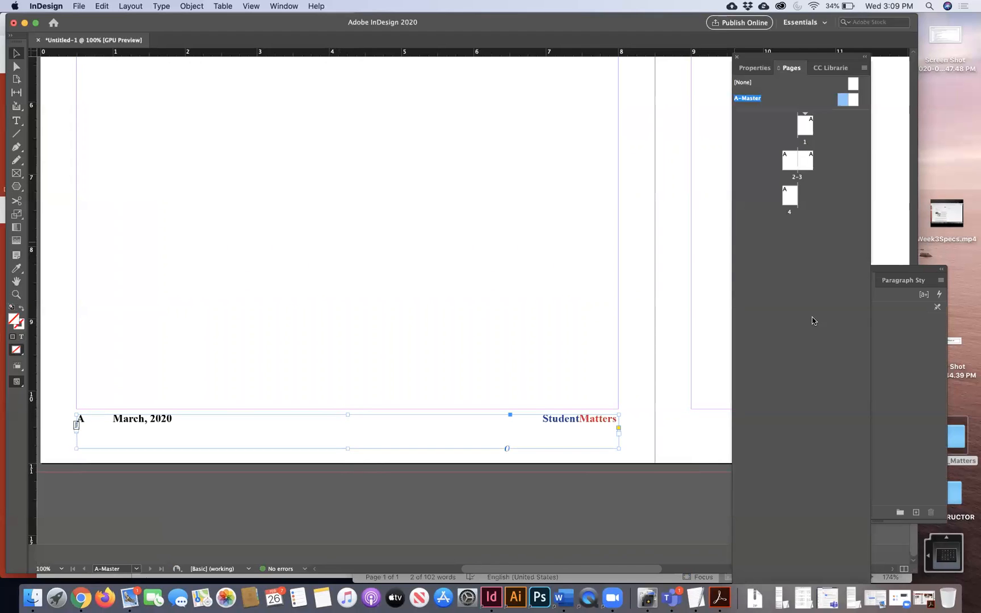
pyautogui.click(922, 354)
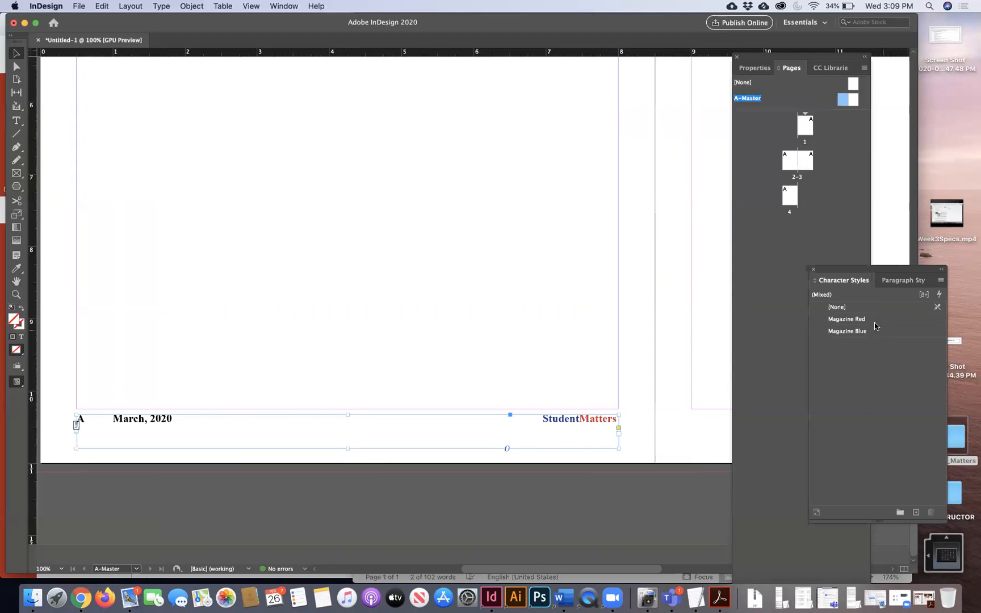
# - Turn on the Footer style's Rule Above with a 0.1875 in offset
pyautogui.click(904, 280)
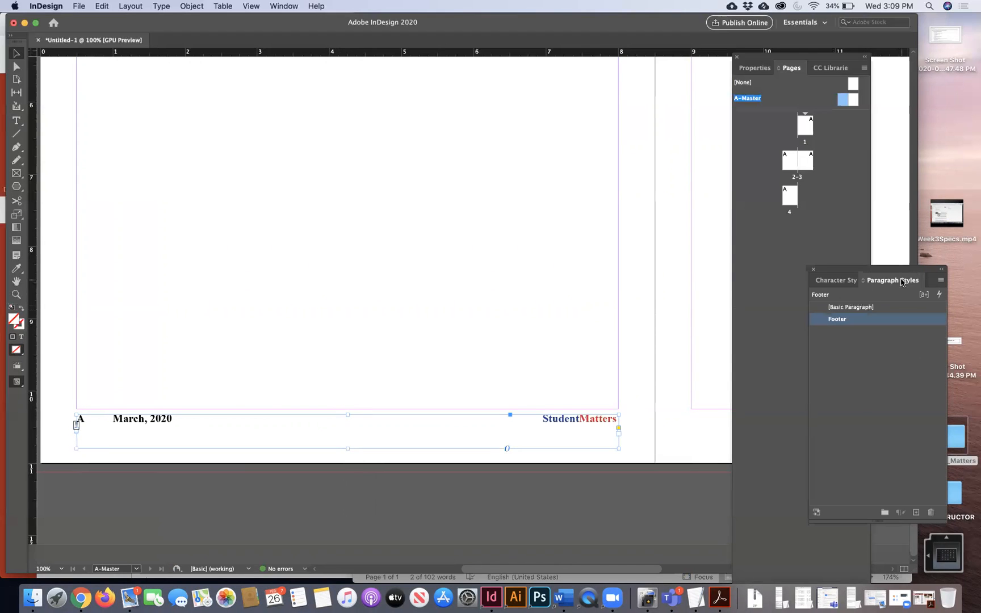
pyautogui.doubleClick(864, 319)
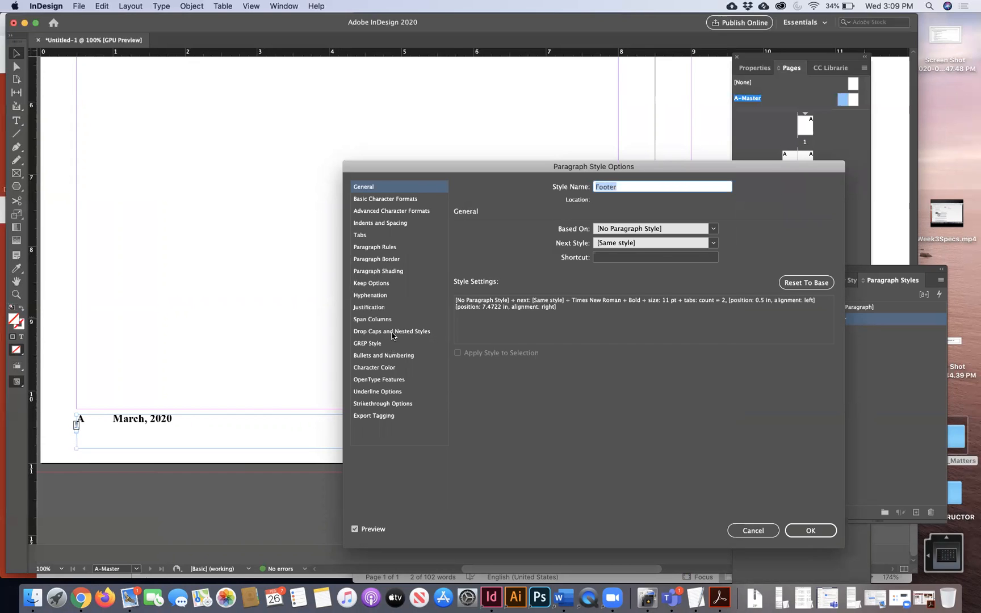
pyautogui.click(383, 249)
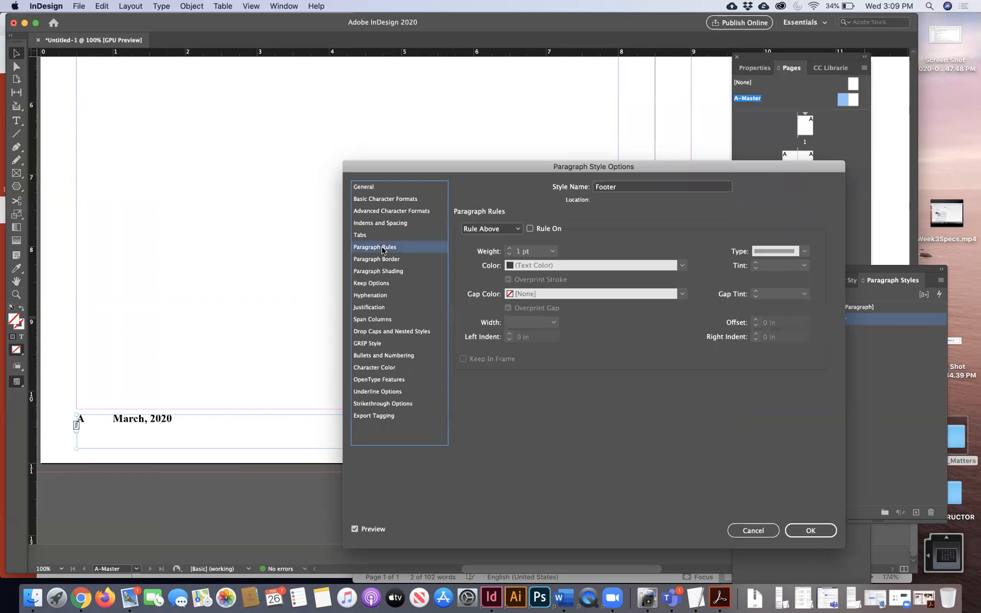
pyautogui.moveTo(410, 171); pyautogui.dragTo(479, 164)
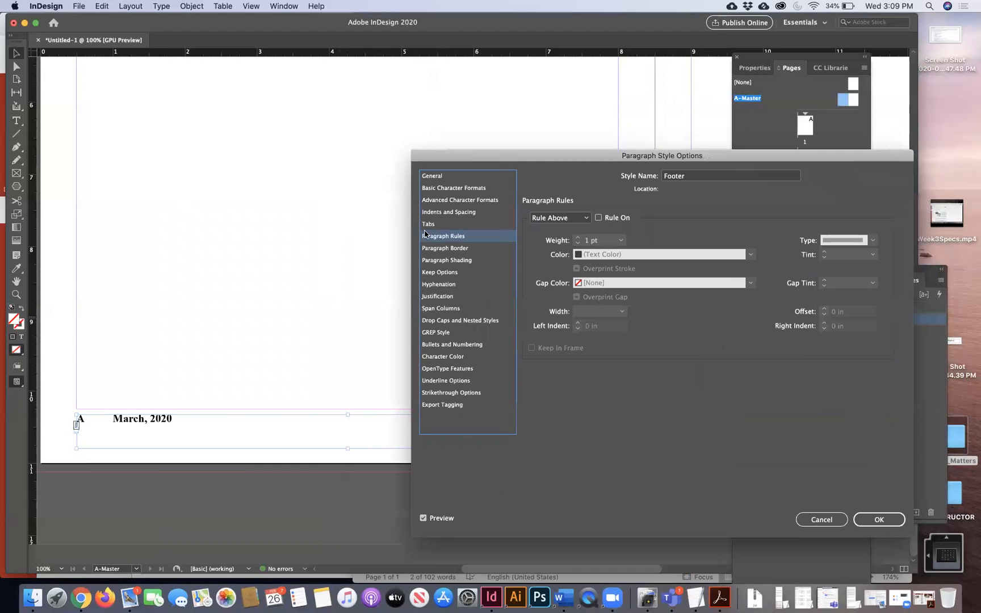
pyautogui.click(598, 218)
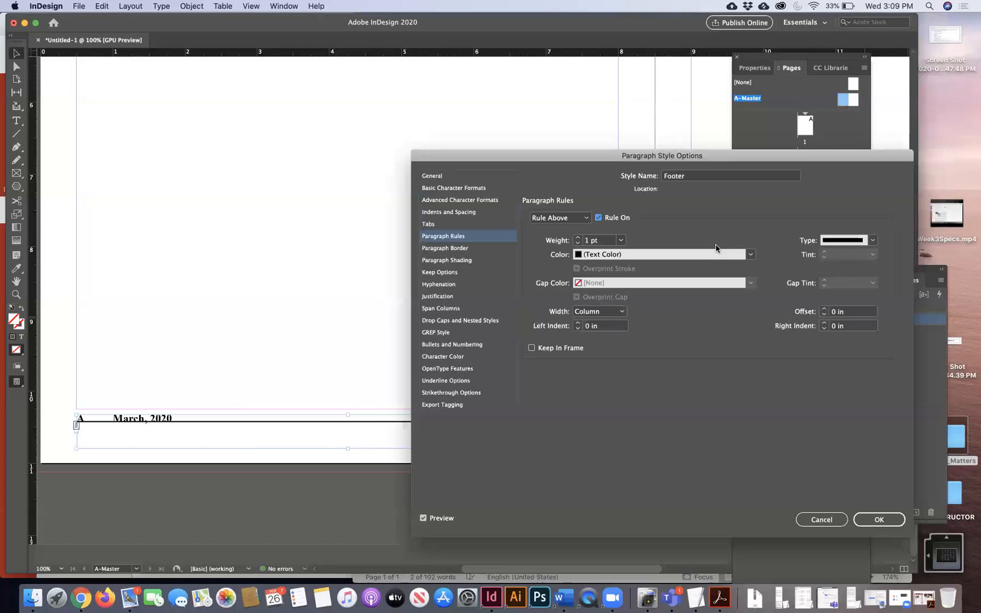
pyautogui.click(825, 310)
pyautogui.click(825, 311)
pyautogui.click(824, 310)
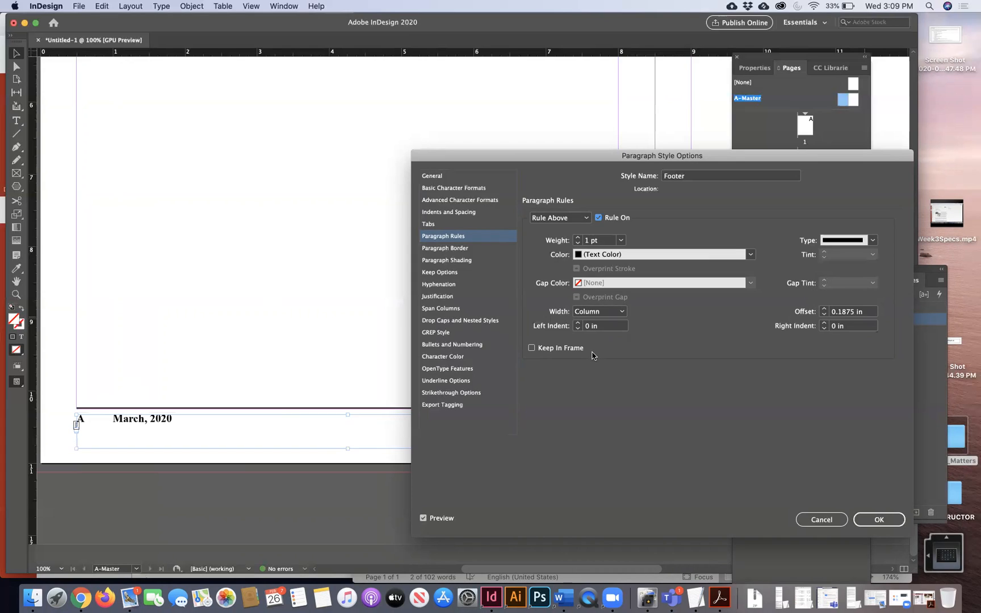
# - Make the rule 0.5 pt in C=100 M=90 Y=10 K=0 blue and save the style
pyautogui.click(751, 255)
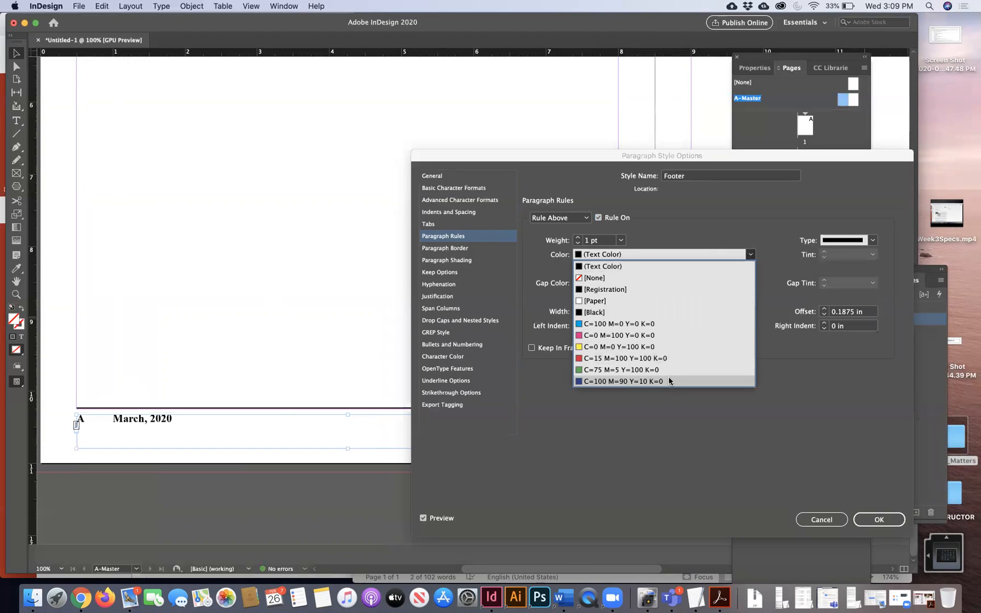
pyautogui.click(672, 381)
pyautogui.click(621, 241)
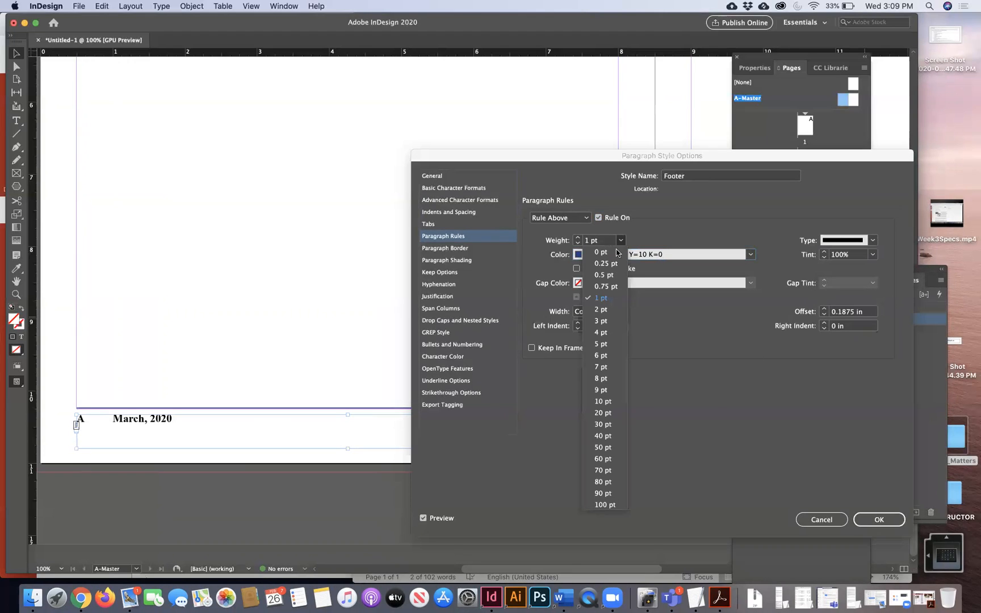
pyautogui.click(610, 274)
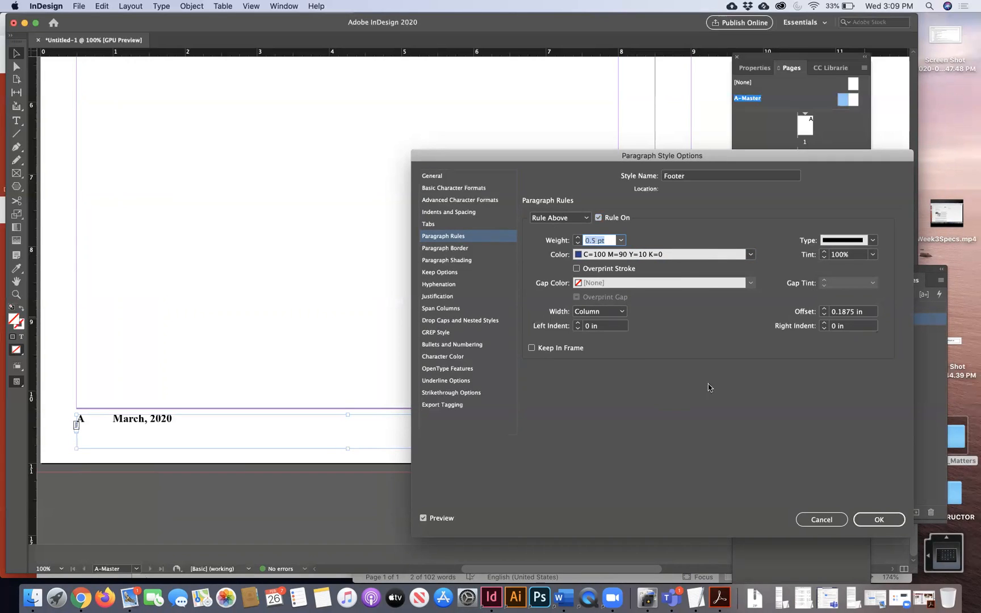
pyautogui.click(880, 520)
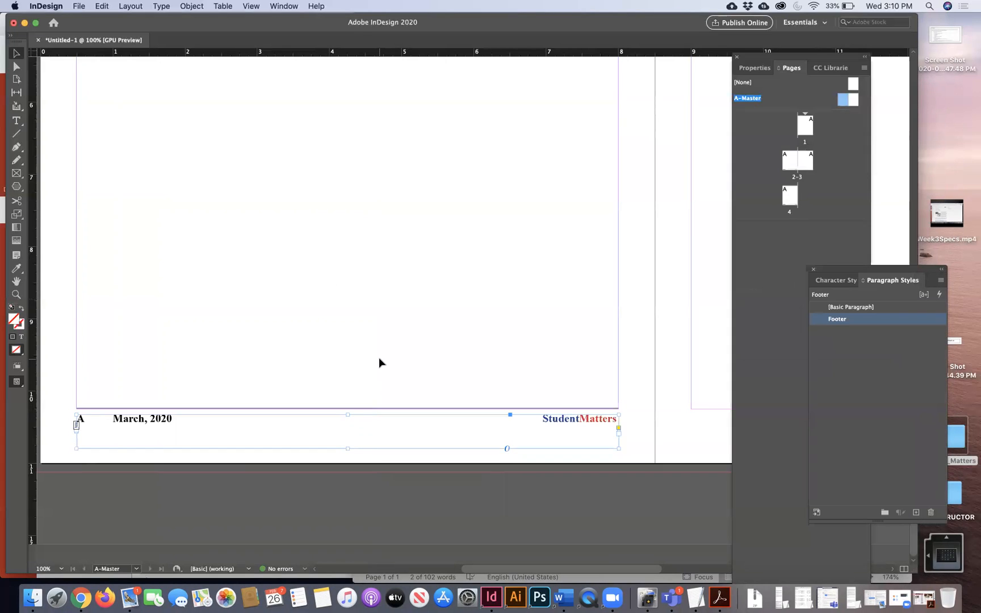
# - Nudge the left master footer frame down and back up into position
pyautogui.press('Down')
pyautogui.press('Down')
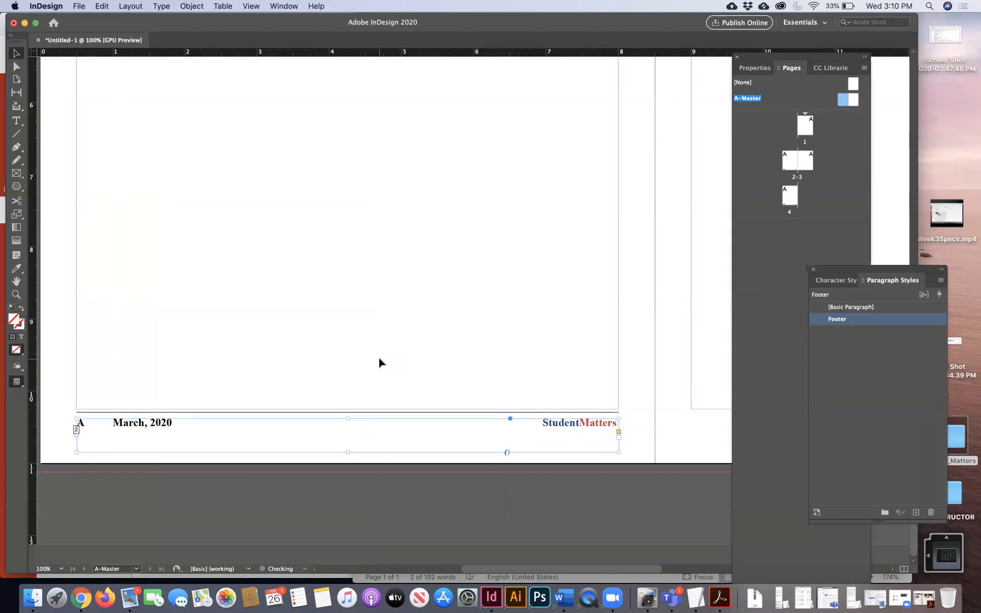
pyautogui.press('Up')
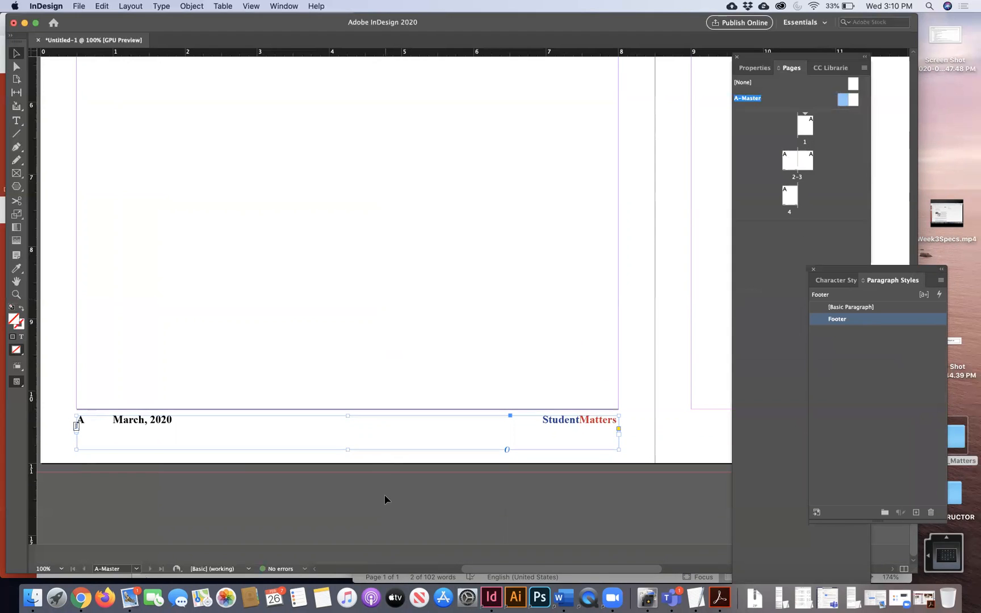
pyautogui.click(386, 499)
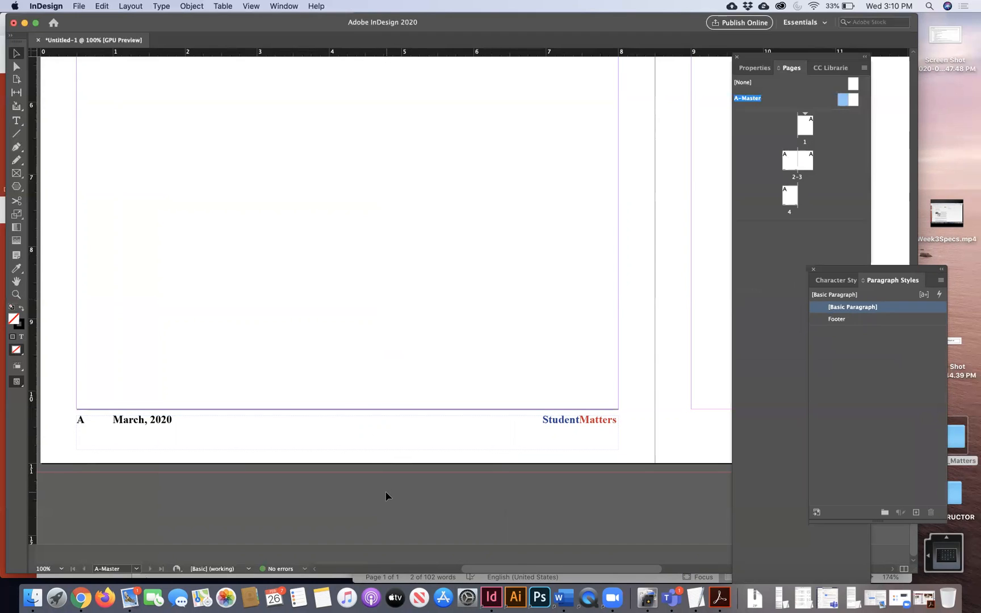
# - At 50% zoom, Option-drag a copy of the footer frame onto the right master page
pyautogui.press('super+minus')
pyautogui.press('super+minus')
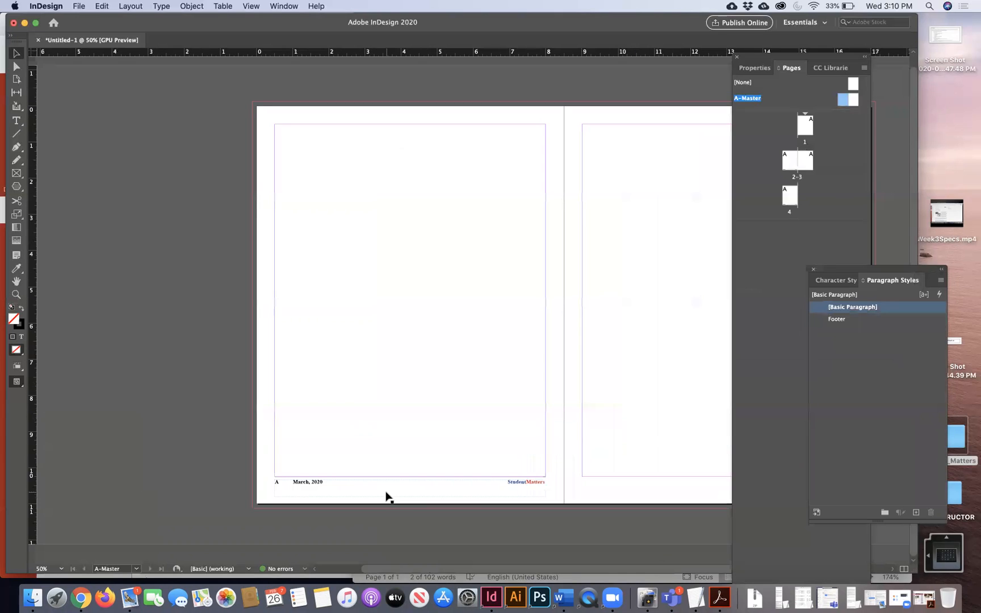
pyautogui.hscroll(5, 386, 497)
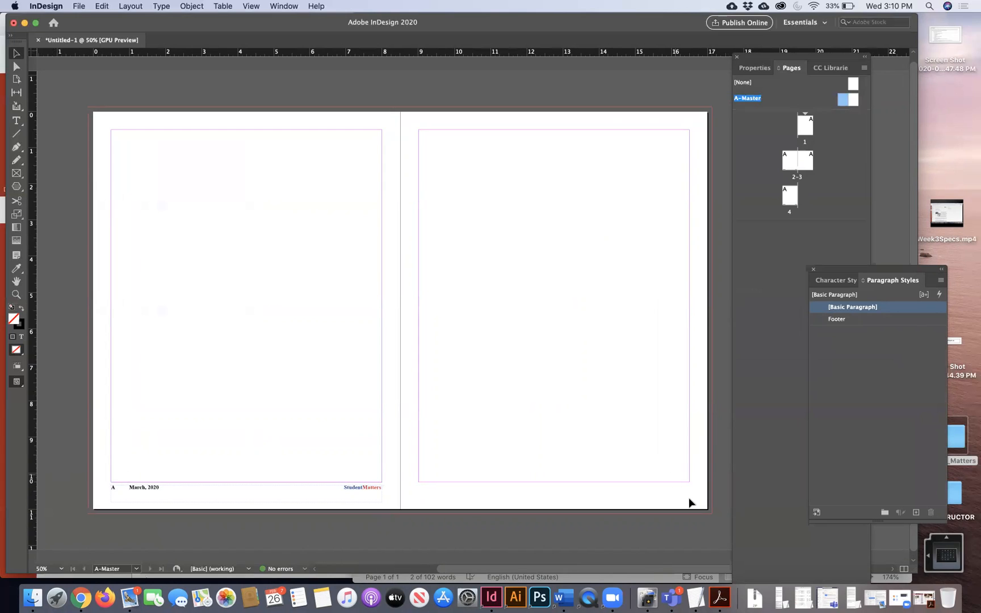
pyautogui.click(338, 492)
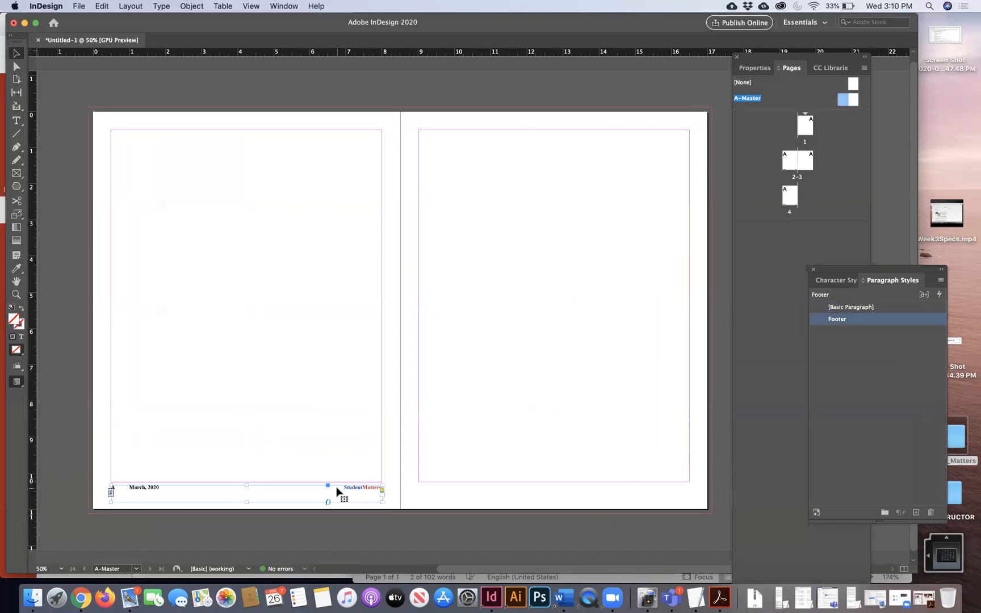
pyautogui.moveTo(339, 491); pyautogui.dragTo(644, 491)
pyautogui.click(620, 529)
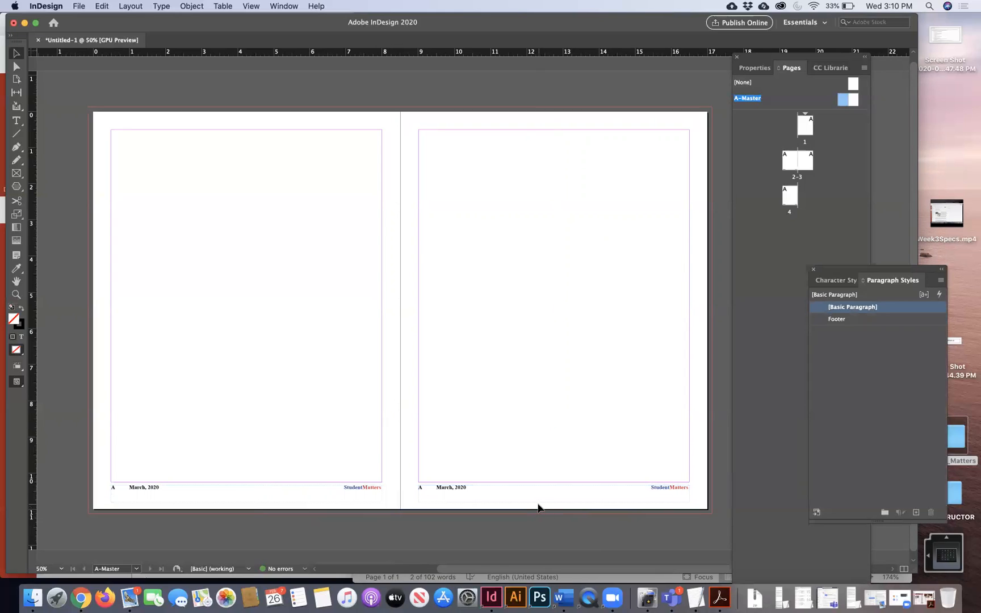
pyautogui.click(16, 294)
# - Move StudentMatters in the right footer to the start of the line, before the page number
pyautogui.click(667, 489)
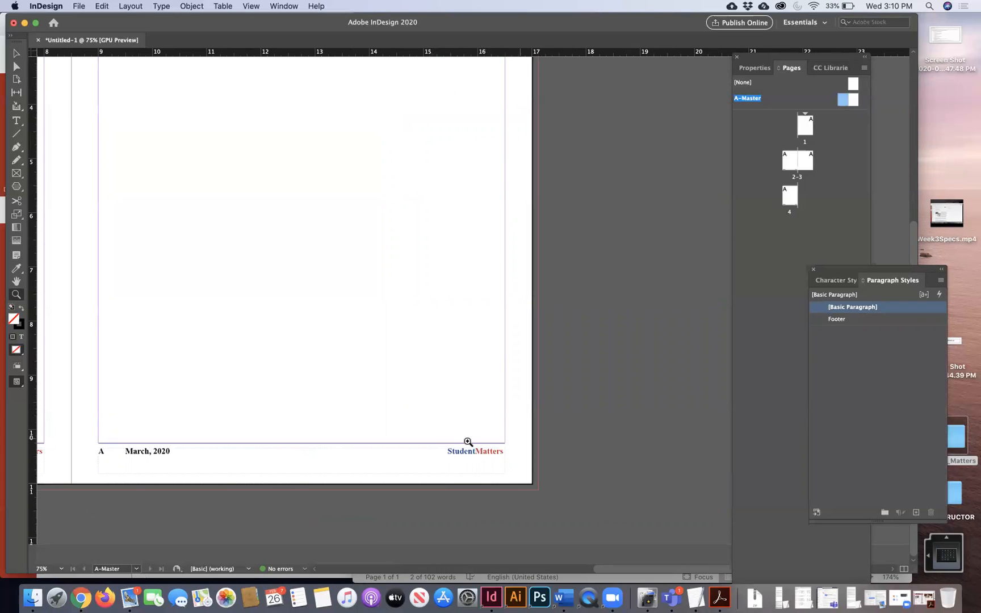
pyautogui.click(16, 121)
pyautogui.hscroll(-4, 266, 416)
pyautogui.hscroll(-1, 307, 406)
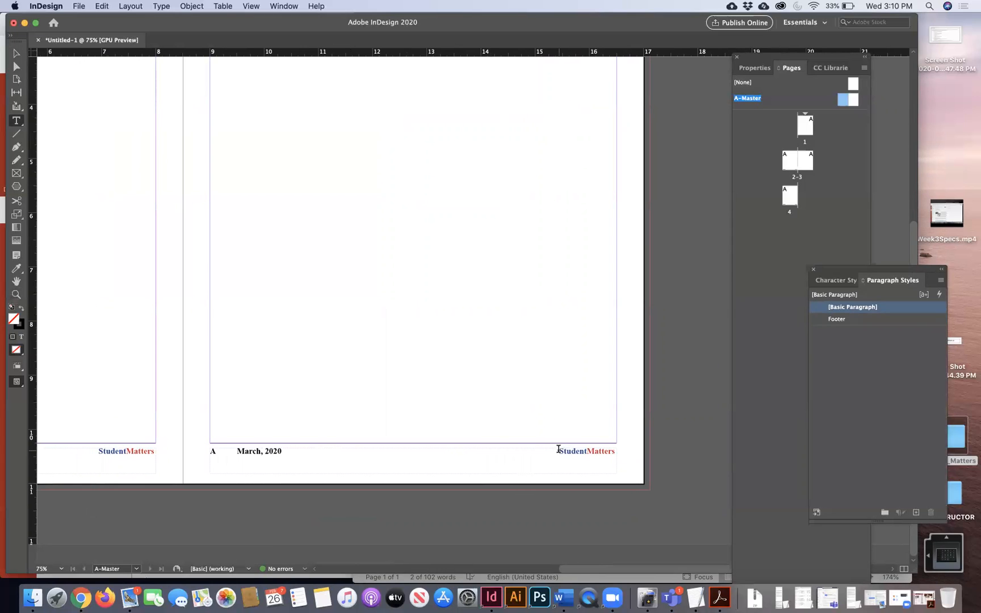
pyautogui.moveTo(559, 451); pyautogui.dragTo(619, 452)
pyautogui.press('super+c')
pyautogui.press('super')
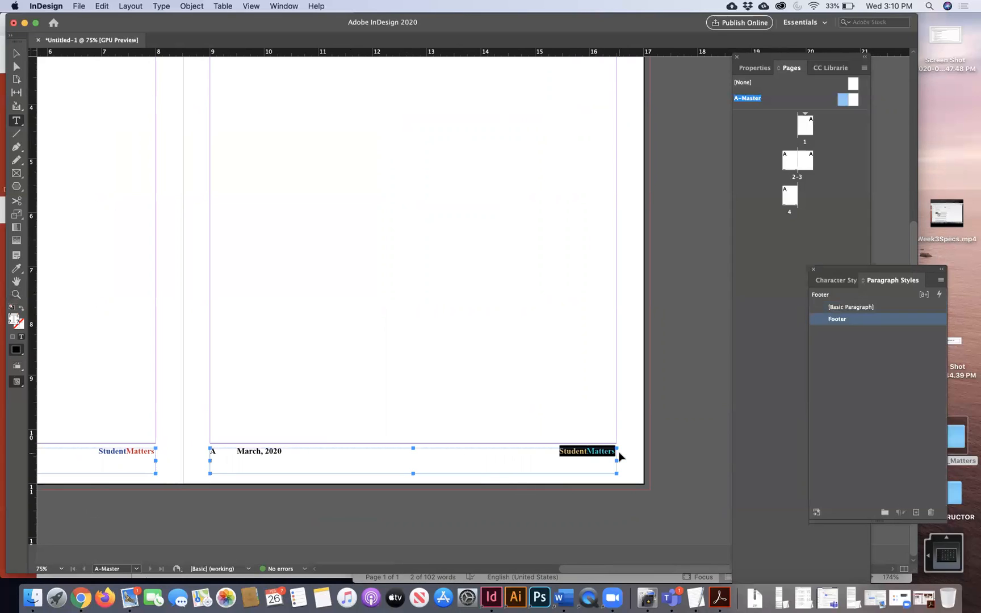
pyautogui.press('BackSpace')
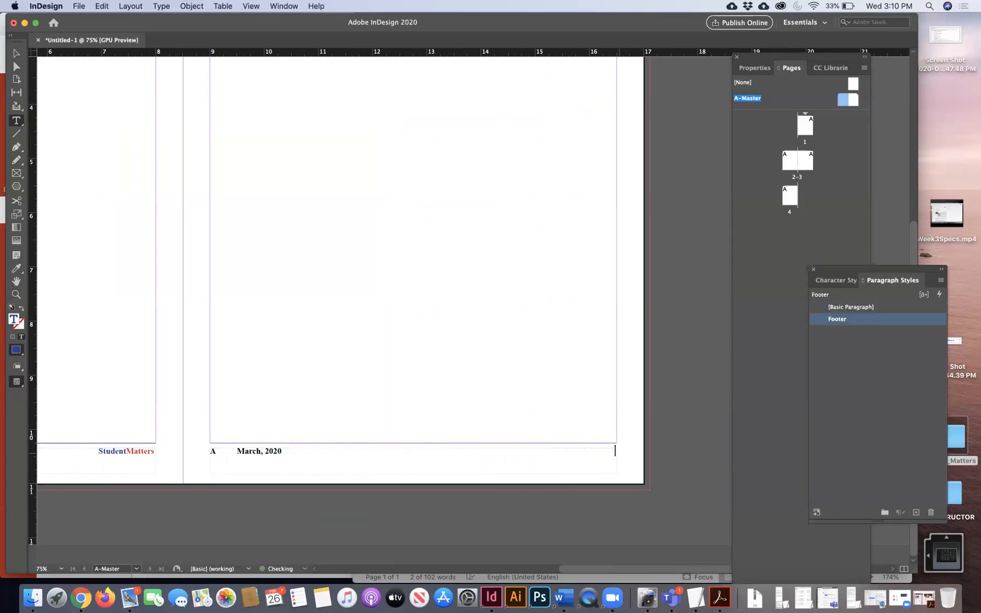
pyautogui.click(211, 449)
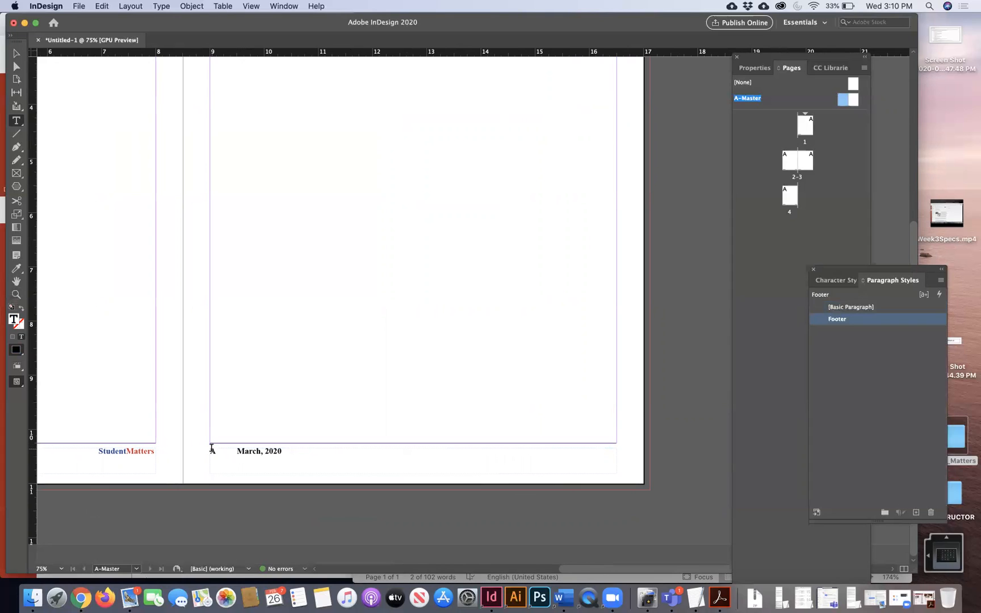
pyautogui.press('super+v')
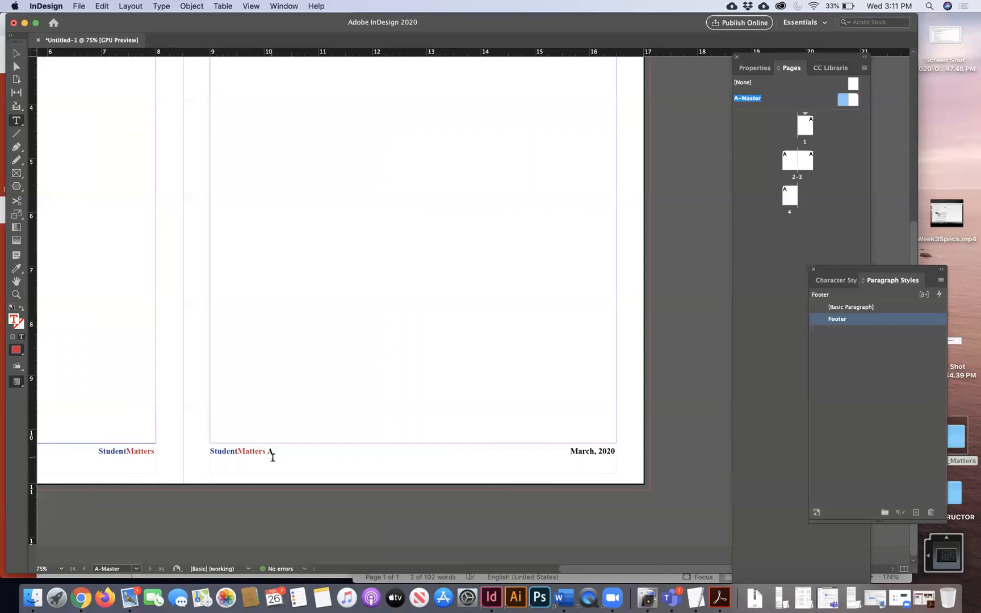
# - Delete the page-number marker after StudentMatters and insert Current Page Number after March, 2020
pyautogui.doubleClick(270, 452)
pyautogui.doubleClick(269, 451)
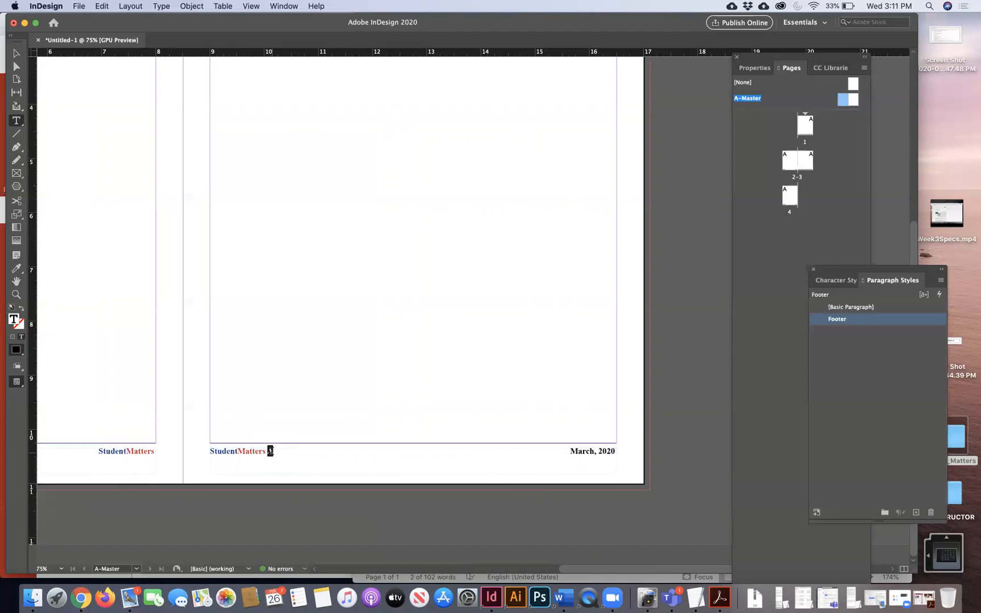
pyautogui.press('BackSpace')
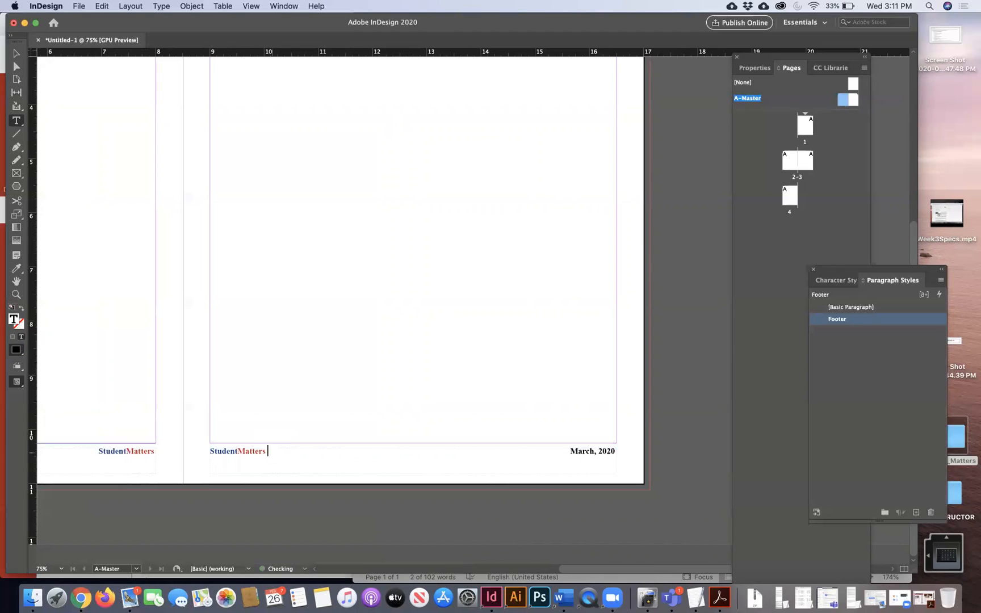
pyautogui.click(615, 450)
pyautogui.press('super+shift+alt+n')
pyautogui.click(610, 450)
pyautogui.press('Return')
pyautogui.press('BackSpace')
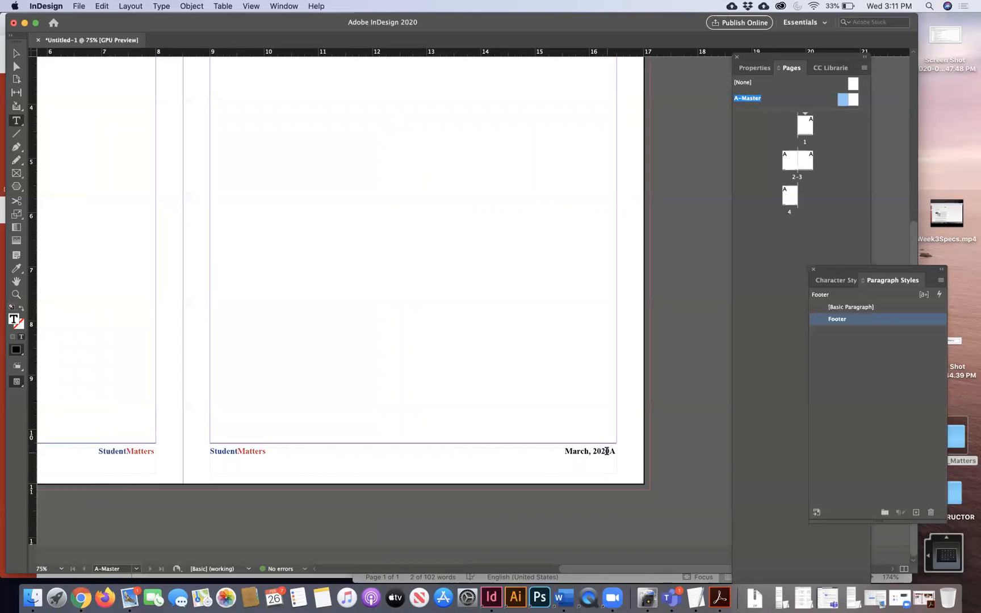
# - Restore the tab before the date and select the whole right footer line
pyautogui.tripleClick(608, 450)
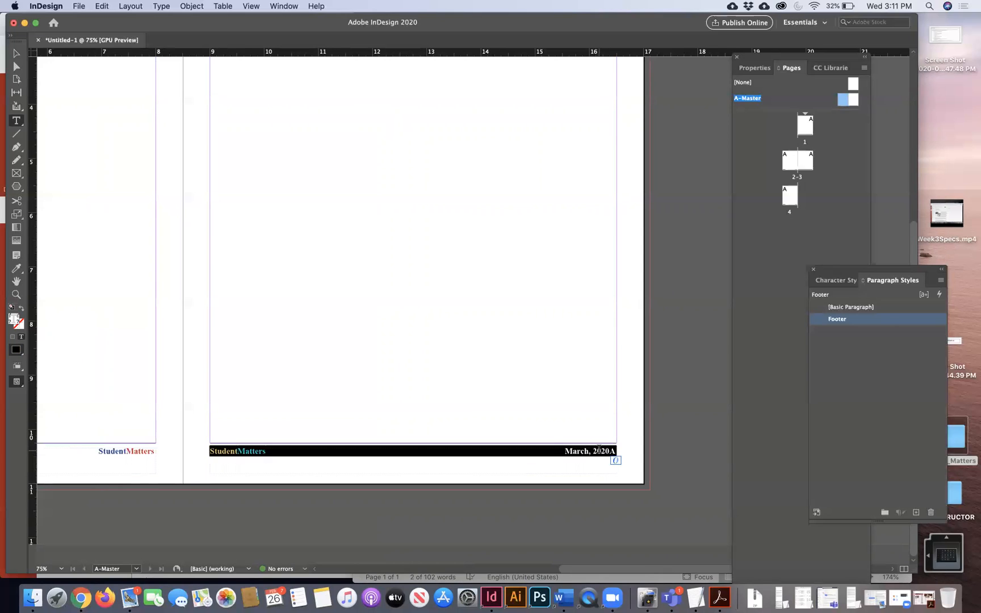
pyautogui.click(567, 450)
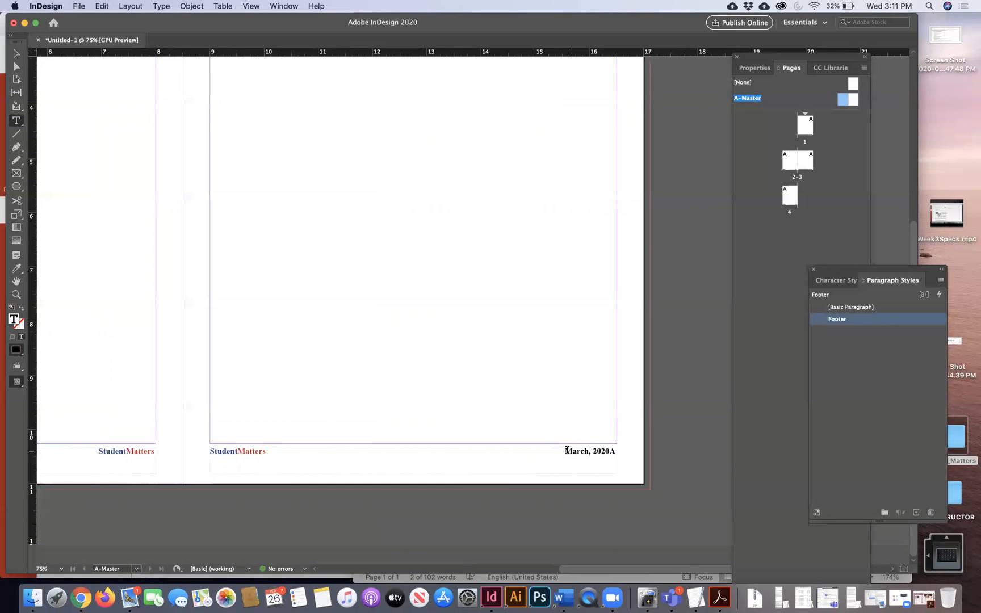
pyautogui.press('BackSpace')
pyautogui.press('Tab')
pyautogui.tripleClick(601, 451)
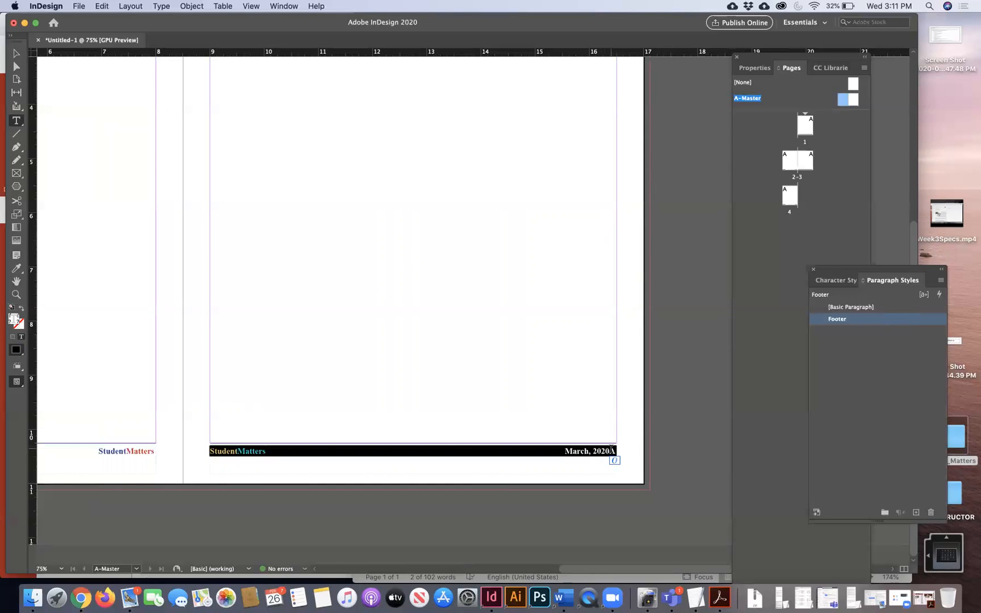
pyautogui.click(610, 451)
pyautogui.tripleClick(610, 451)
pyautogui.moveTo(832, 271); pyautogui.dragTo(693, 269)
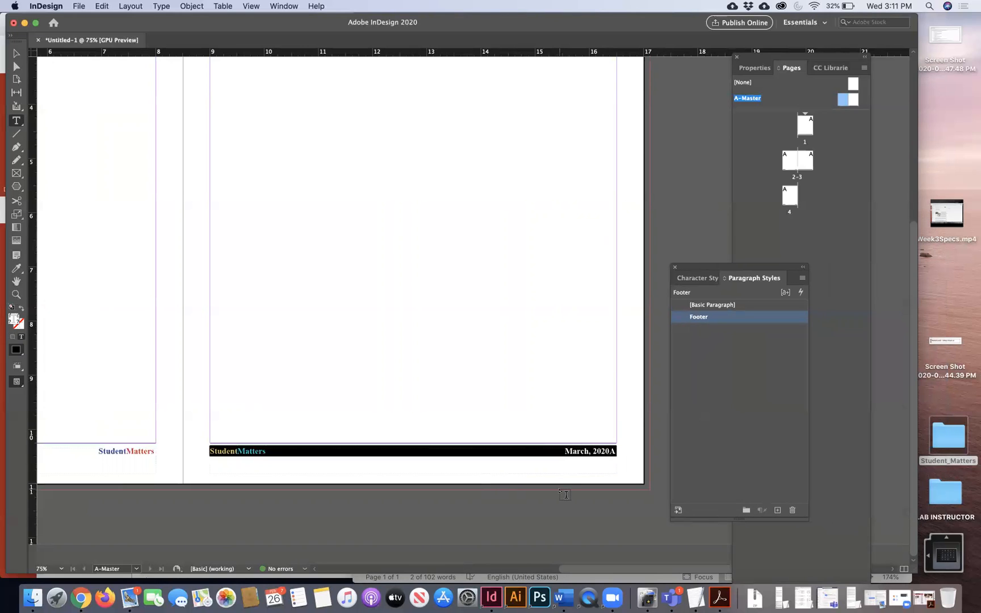
# - Start a new paragraph style named Right Footer from the Paragraph Styles panel menu
pyautogui.hscroll(-5, 566, 492)
pyautogui.hscroll(-5, 566, 495)
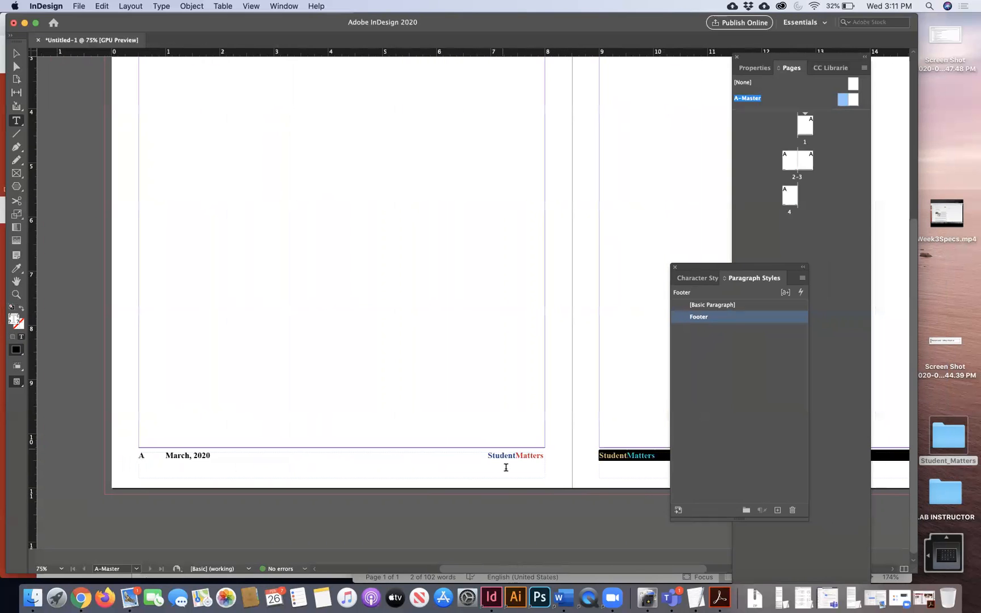
pyautogui.hscroll(5, 584, 476)
pyautogui.hscroll(6, 584, 475)
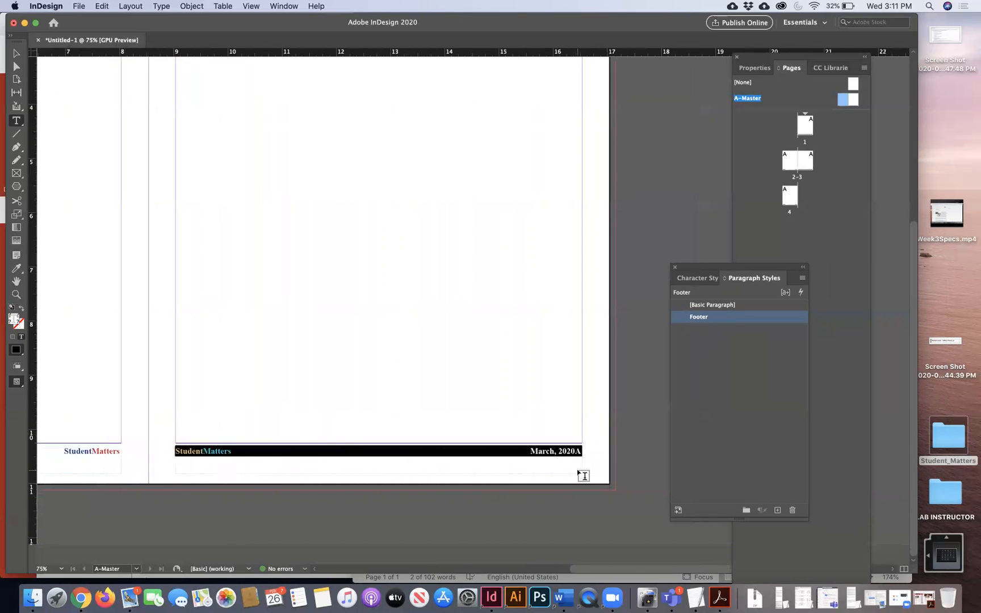
pyautogui.click(803, 278)
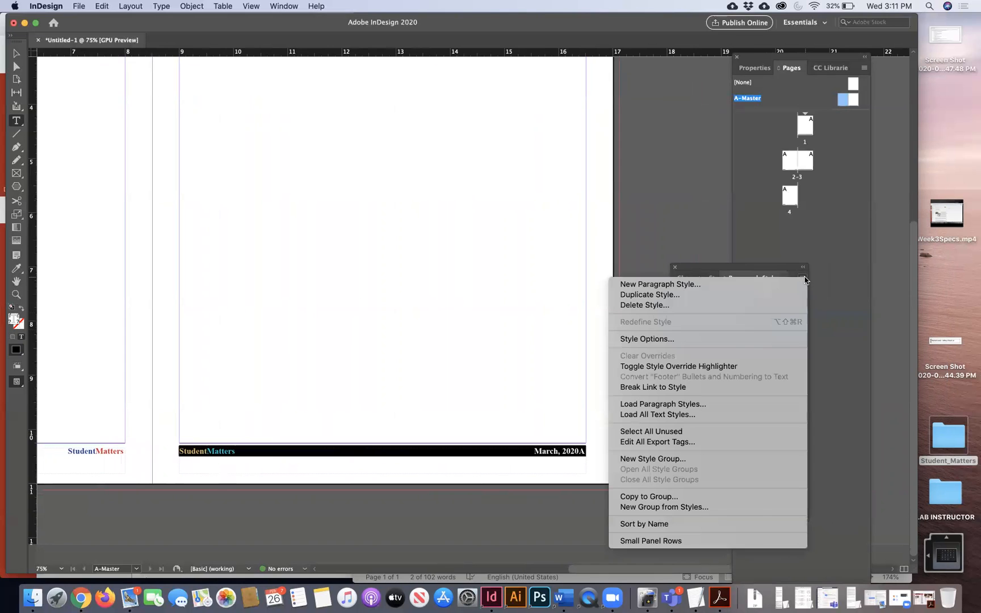
pyautogui.click(787, 285)
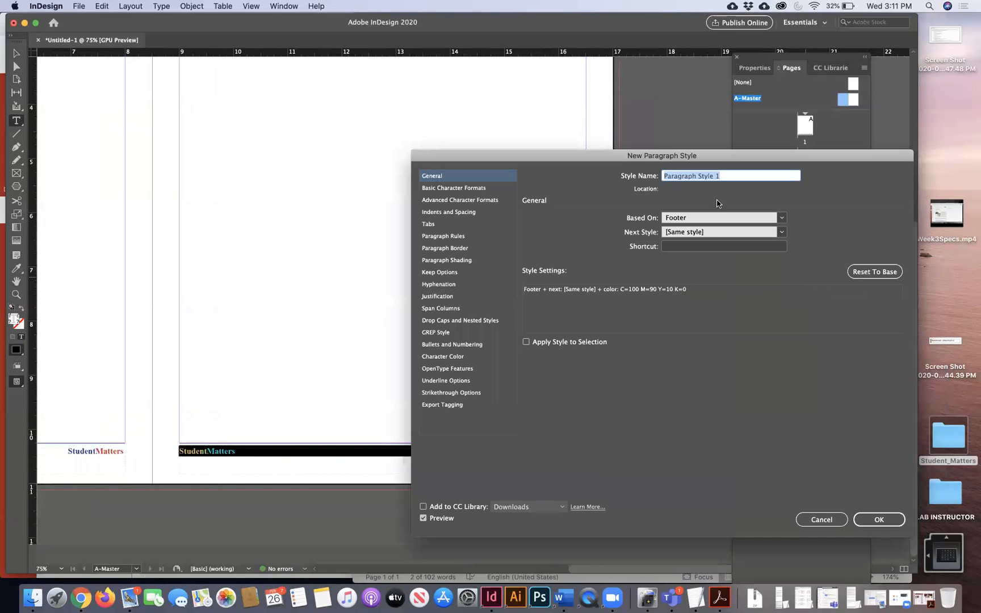
pyautogui.write('FOO')
pyautogui.press('BackSpace')
pyautogui.press('BackSpace')
pyautogui.write('ight Footer')
# - Give Right Footer a right-aligned tab stop at 7 in and save the style
pyautogui.moveTo(474, 162); pyautogui.dragTo(653, 161)
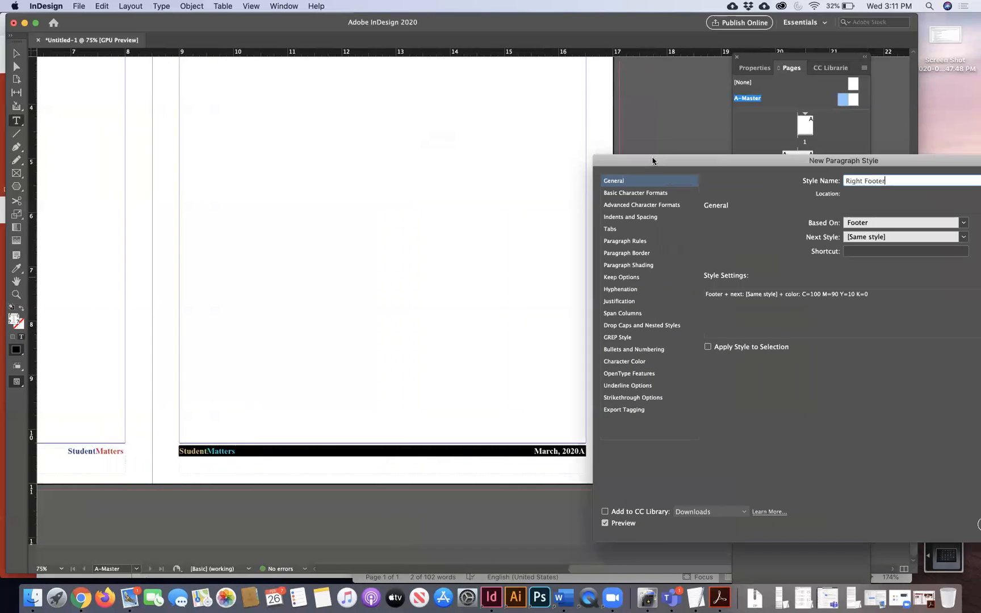
pyautogui.click(609, 224)
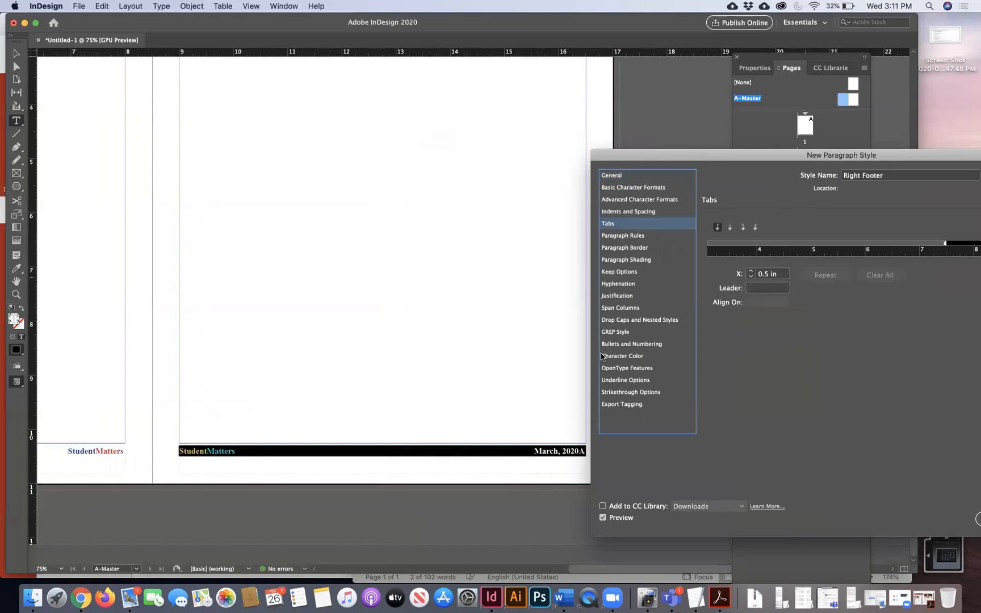
pyautogui.moveTo(759, 158); pyautogui.dragTo(173, 281)
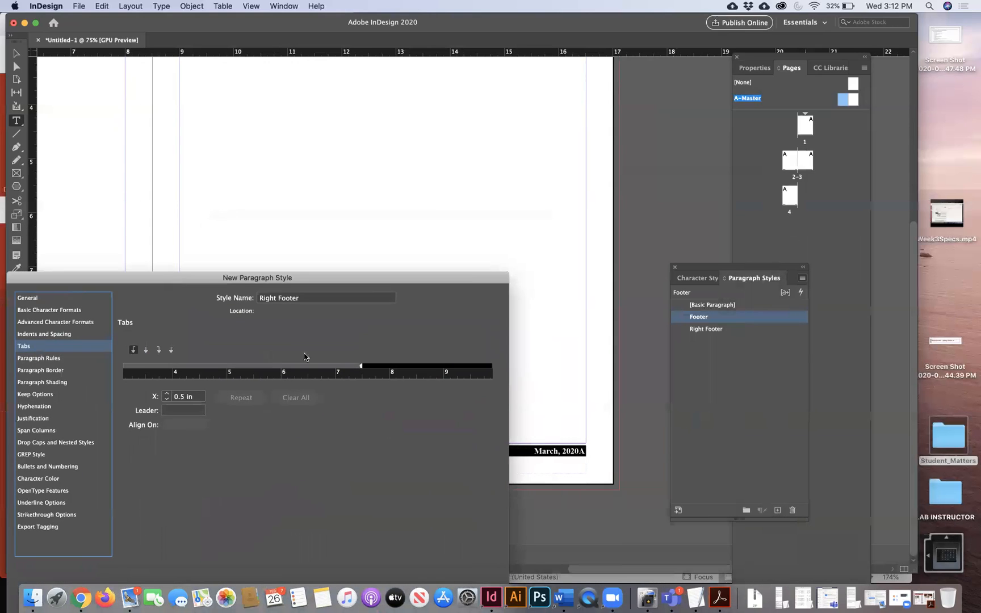
pyautogui.click(159, 351)
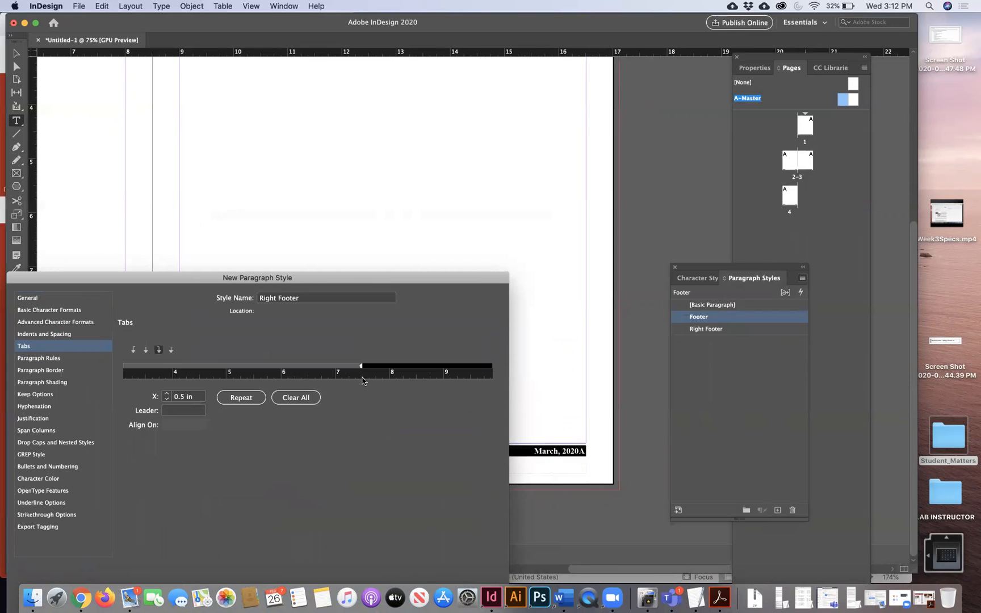
pyautogui.click(335, 368)
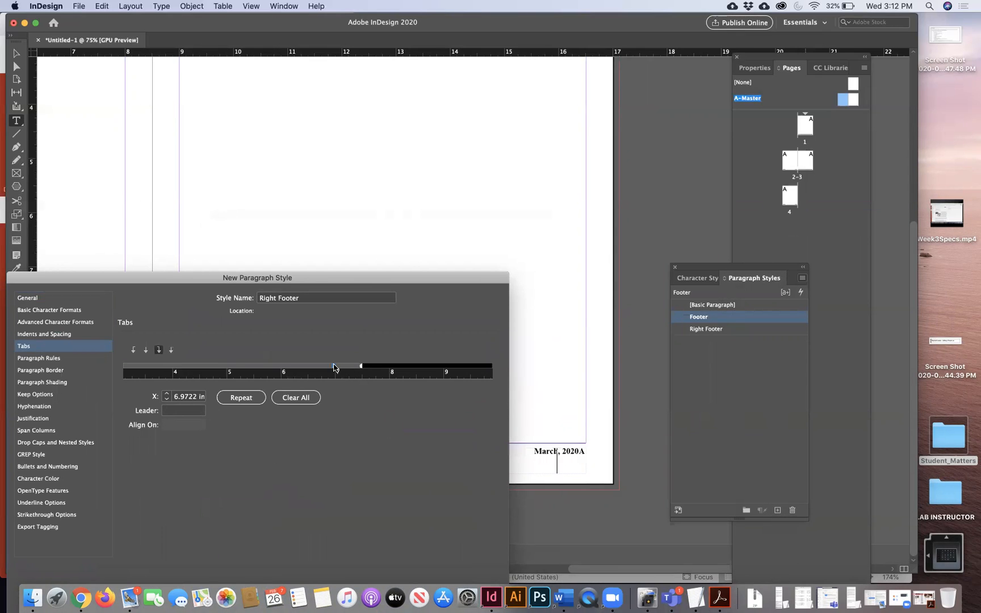
pyautogui.moveTo(336, 368); pyautogui.dragTo(336, 369)
pyautogui.moveTo(344, 282); pyautogui.dragTo(348, 128)
pyautogui.click(471, 483)
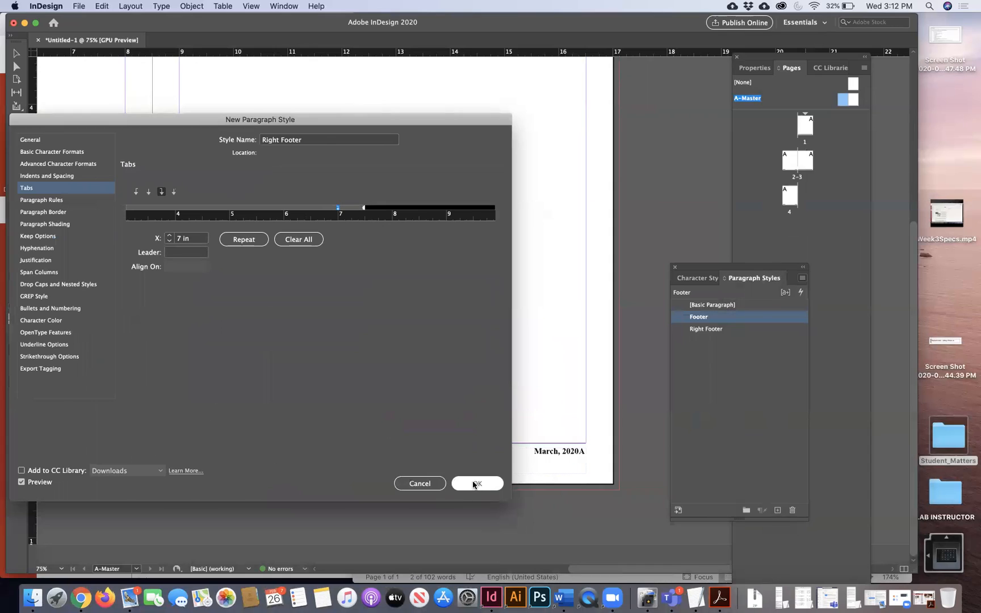
# - Remove the tab before the date in the right footer
pyautogui.click(578, 452)
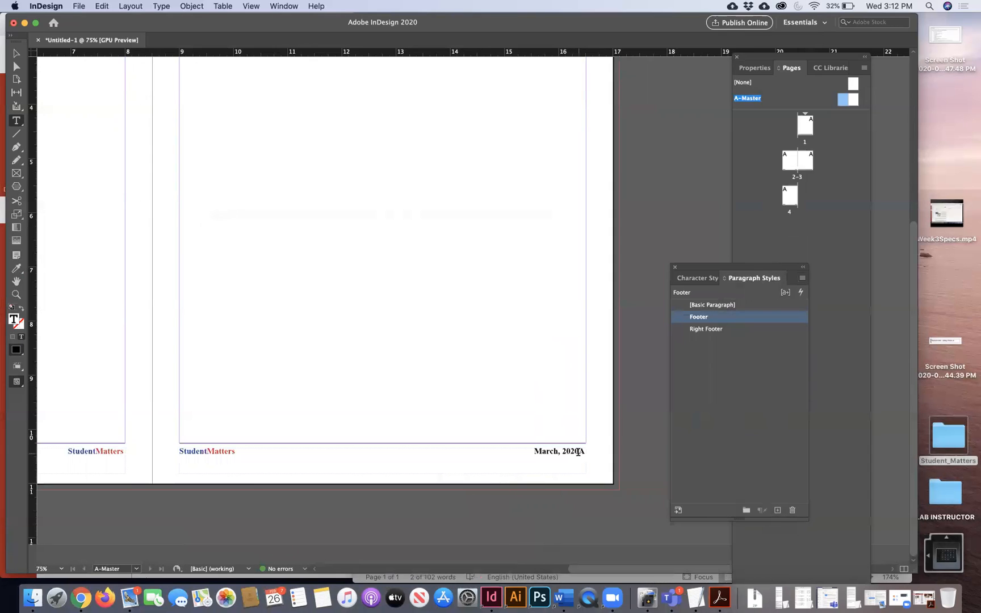
pyautogui.click(534, 452)
pyautogui.press('BackSpace')
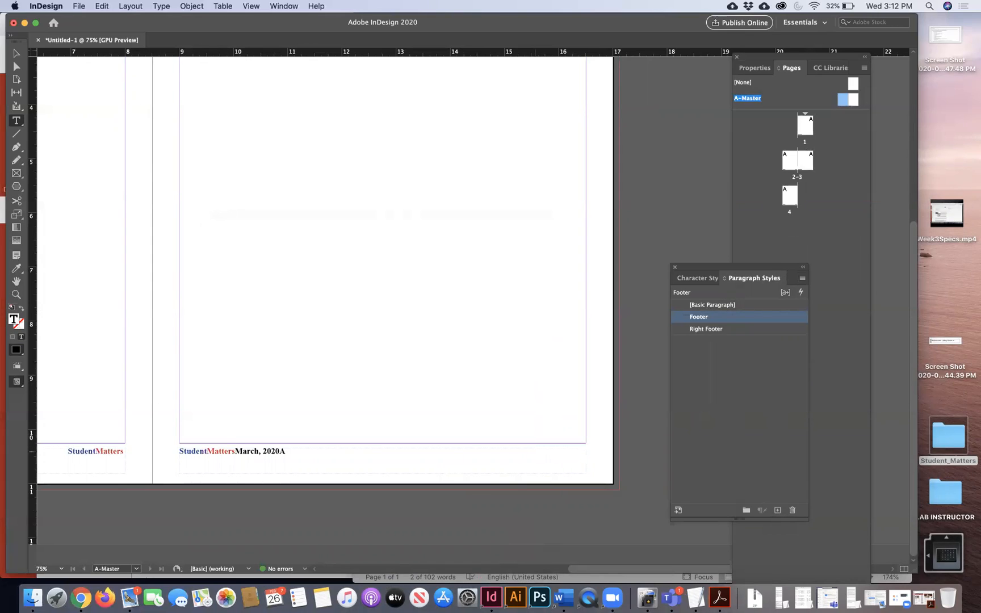
# - Reinsert the tab before the date, break before the page number, and apply Right Footer to the footer
pyautogui.press('Tab')
pyautogui.click(578, 449)
pyautogui.press('Return')
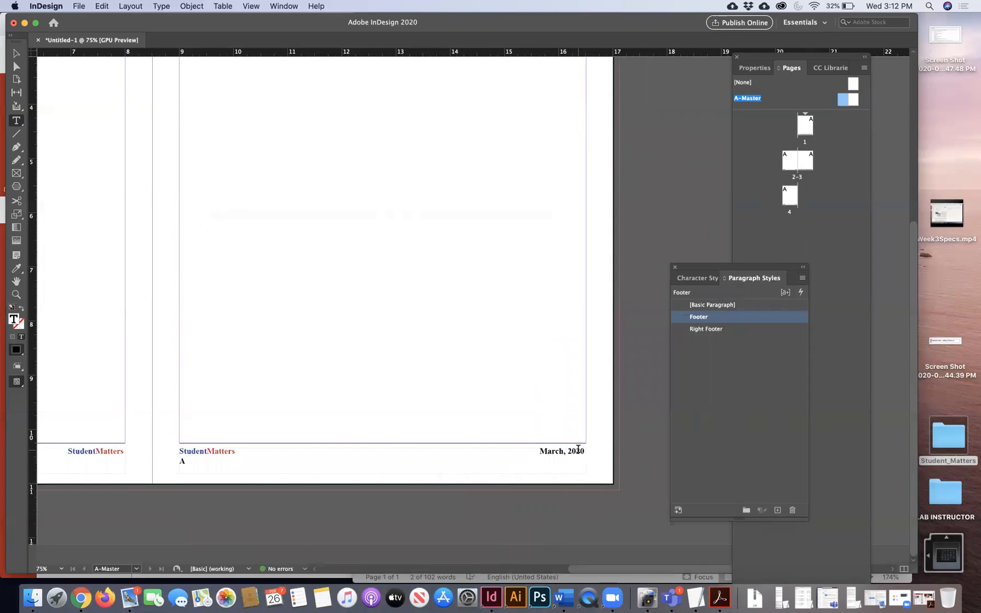
pyautogui.press('super+a')
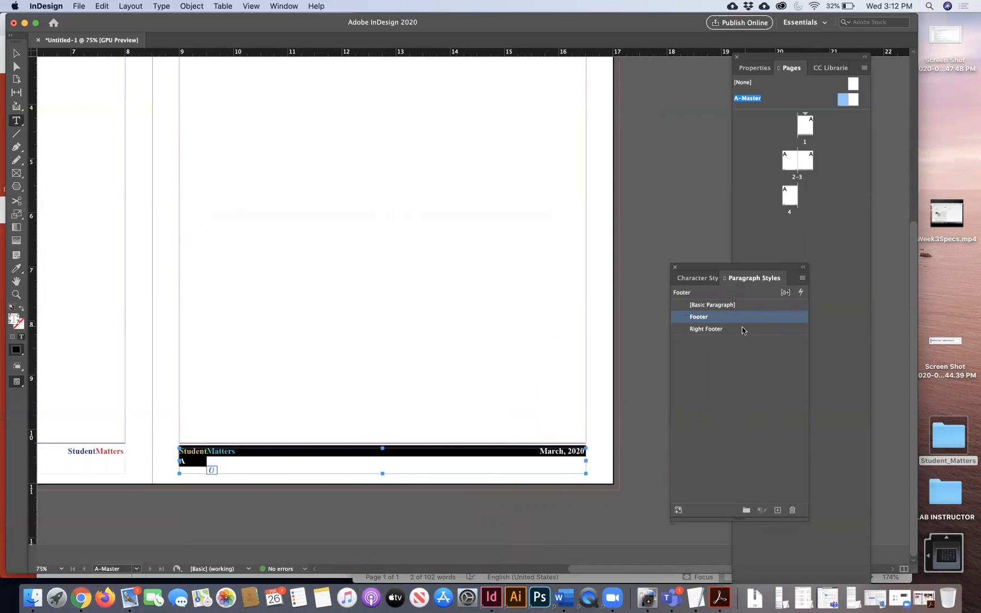
pyautogui.click(738, 329)
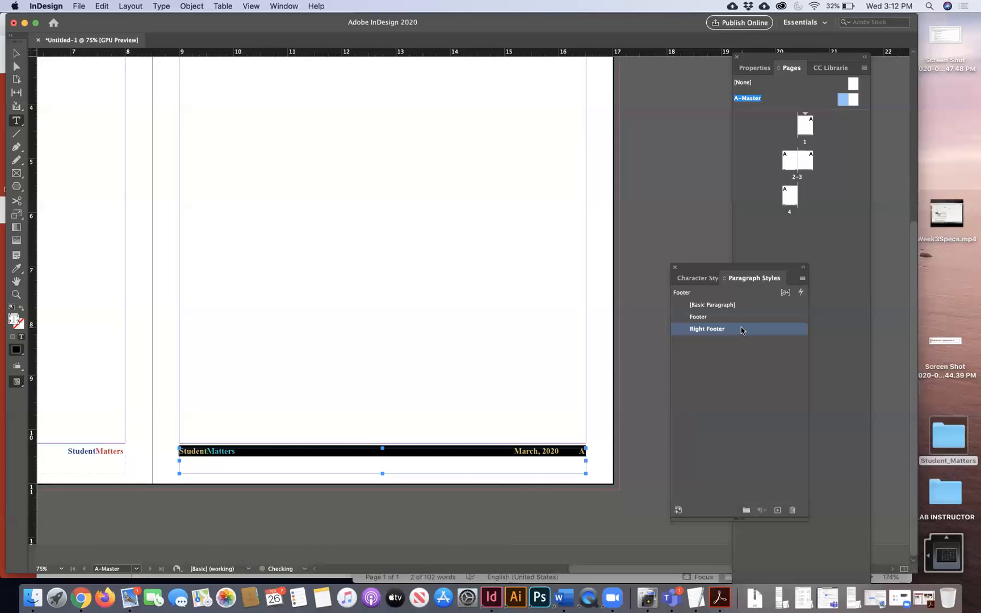
pyautogui.click(561, 450)
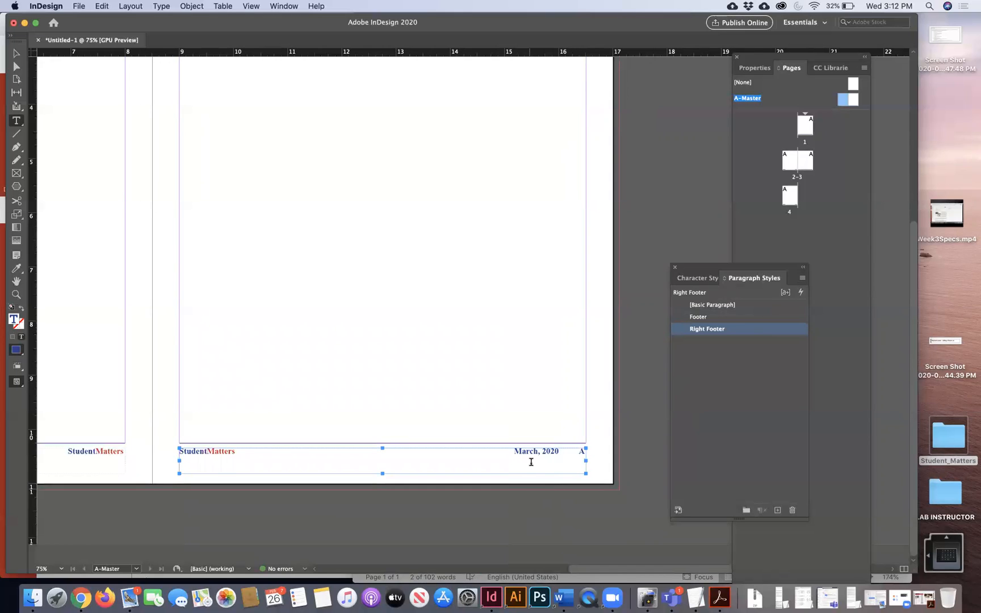
# - Set the Right Footer style's character colour to [Black]
pyautogui.moveTo(513, 452); pyautogui.dragTo(587, 452)
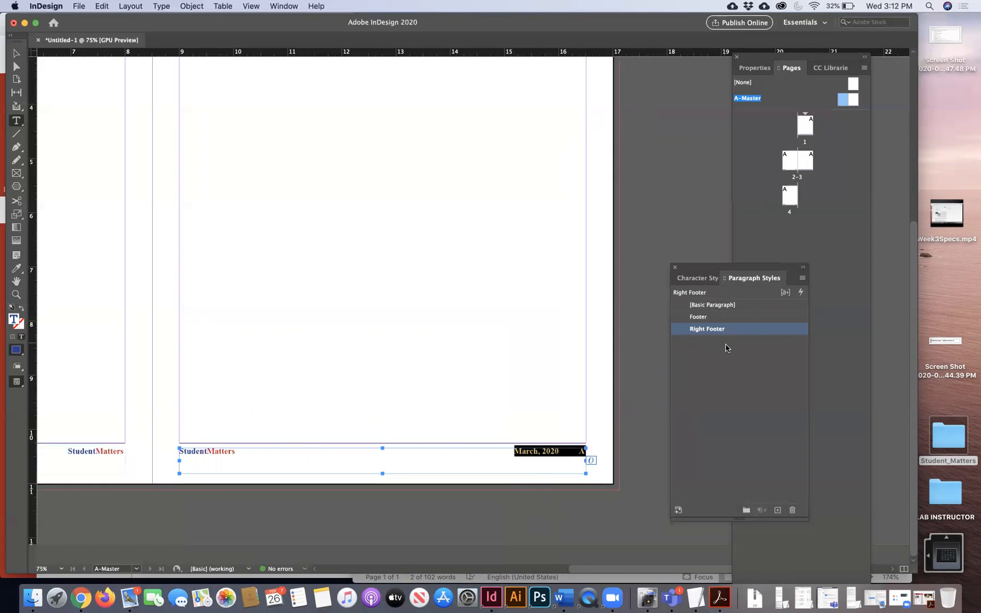
pyautogui.doubleClick(757, 328)
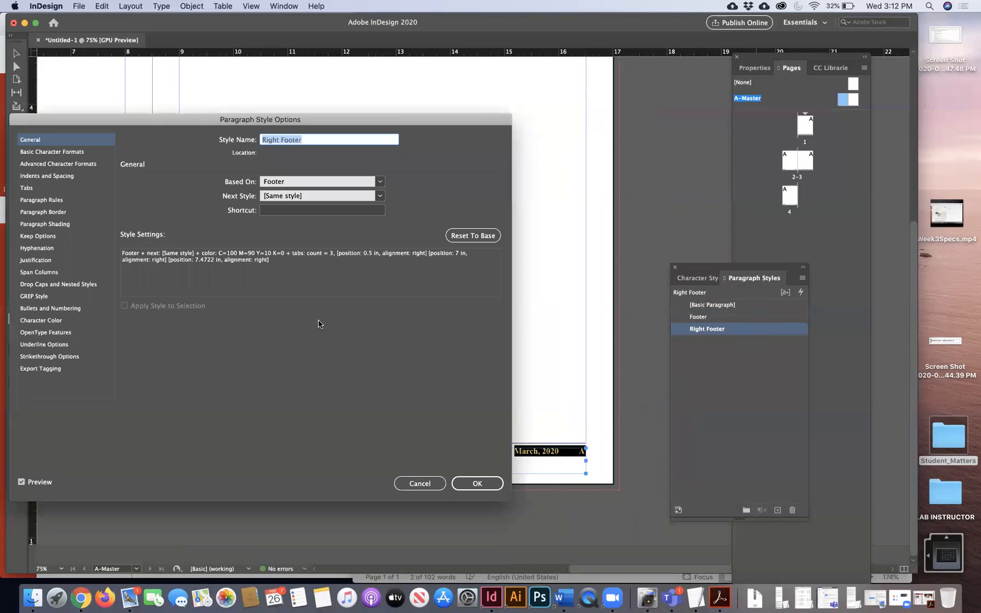
pyautogui.click(51, 321)
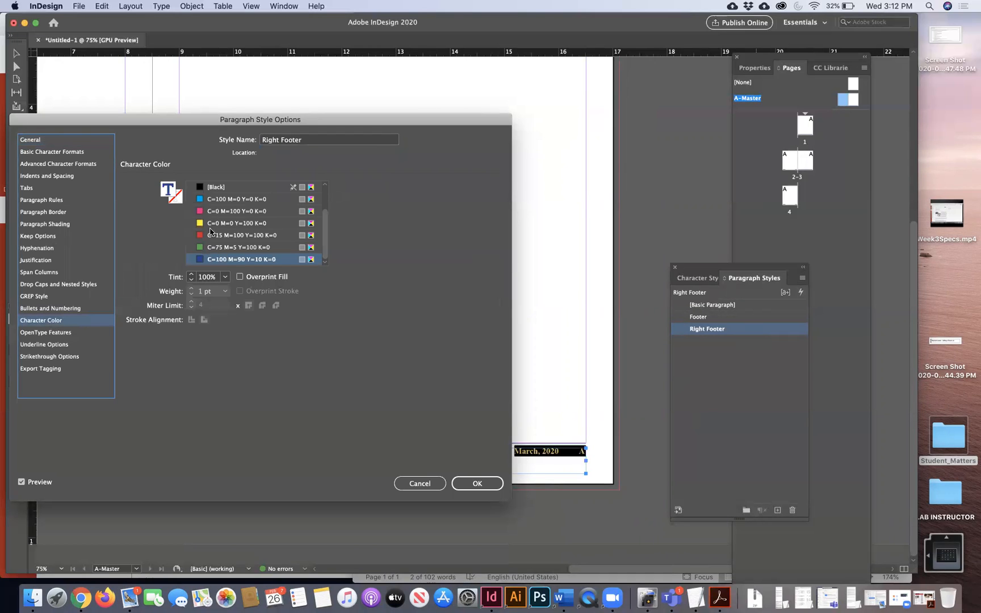
pyautogui.click(218, 188)
pyautogui.click(471, 482)
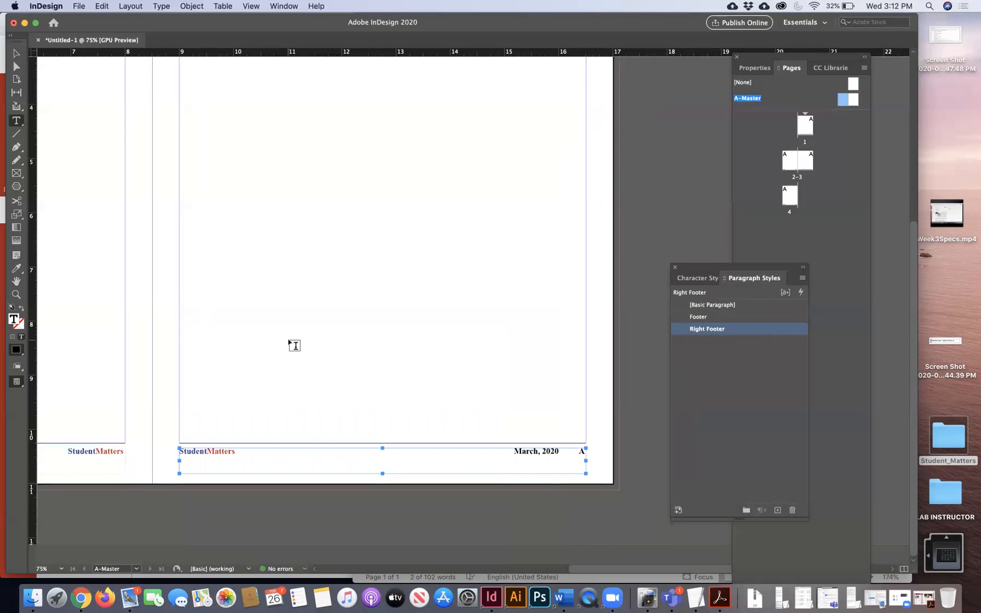
pyautogui.press('super+minus')
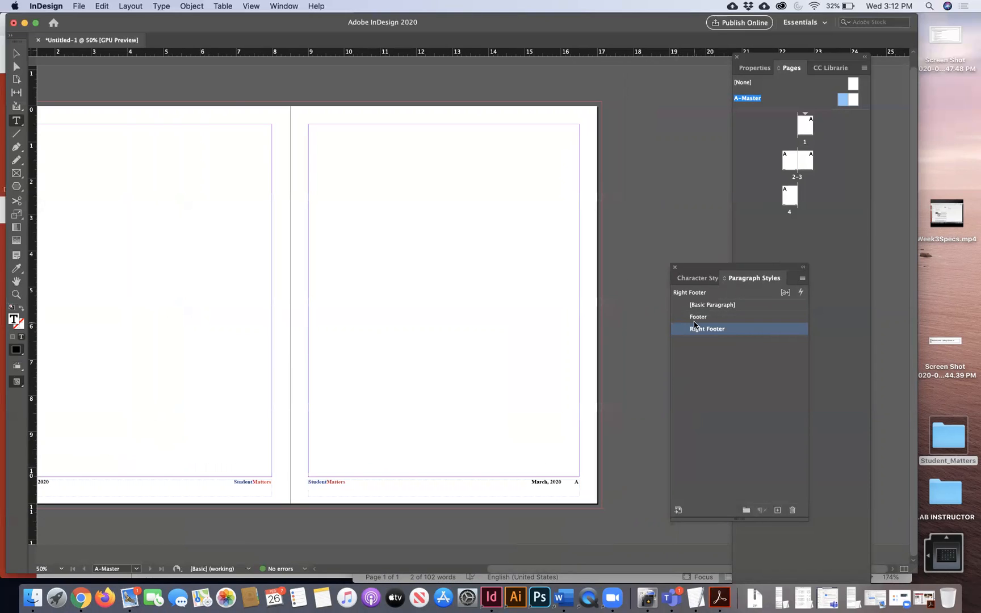
# - Switch the right footer to Footer and back, leaving Right Footer applied
pyautogui.click(714, 318)
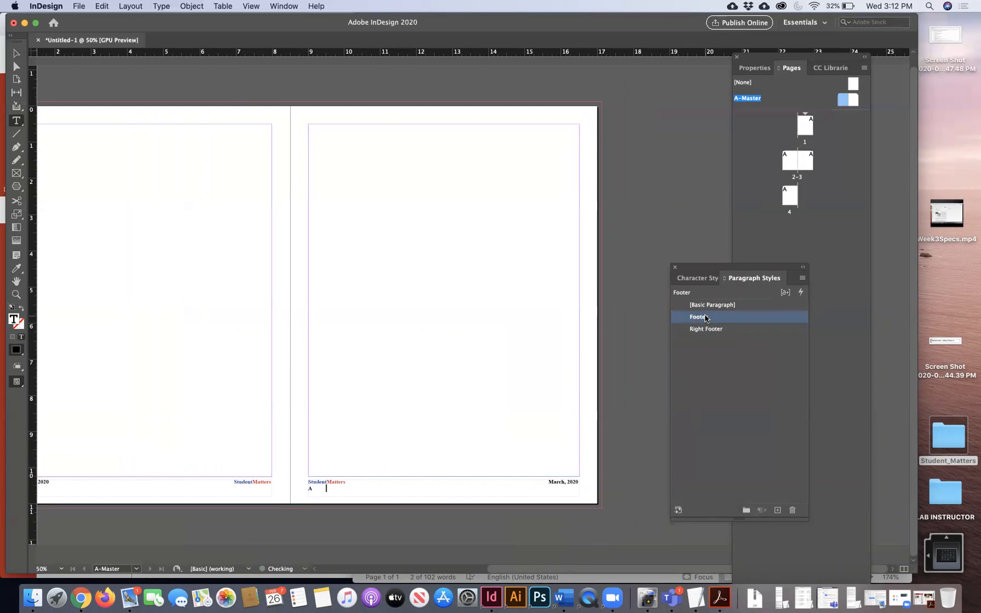
pyautogui.click(706, 328)
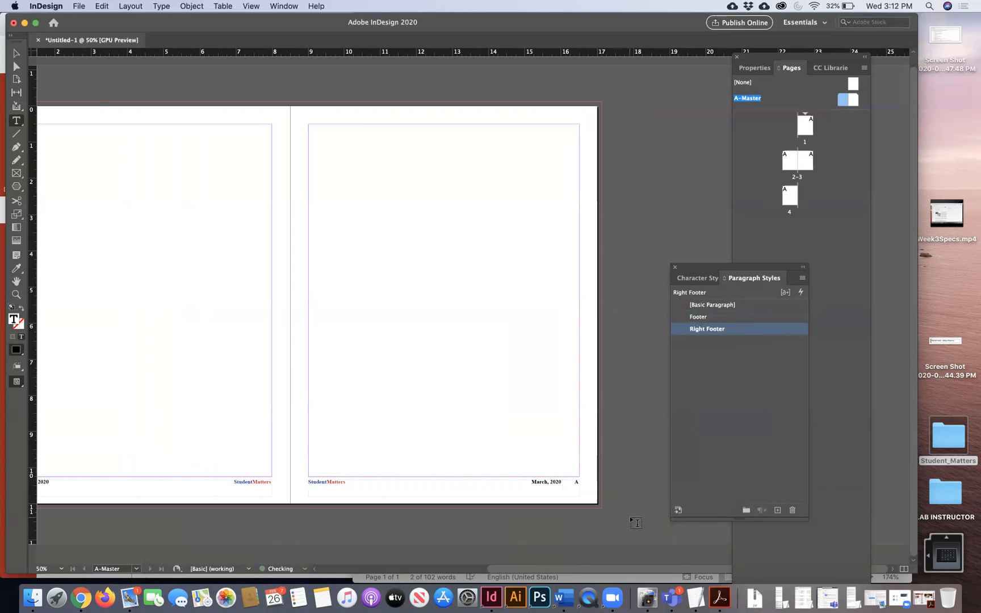
pyautogui.click(16, 54)
pyautogui.click(101, 97)
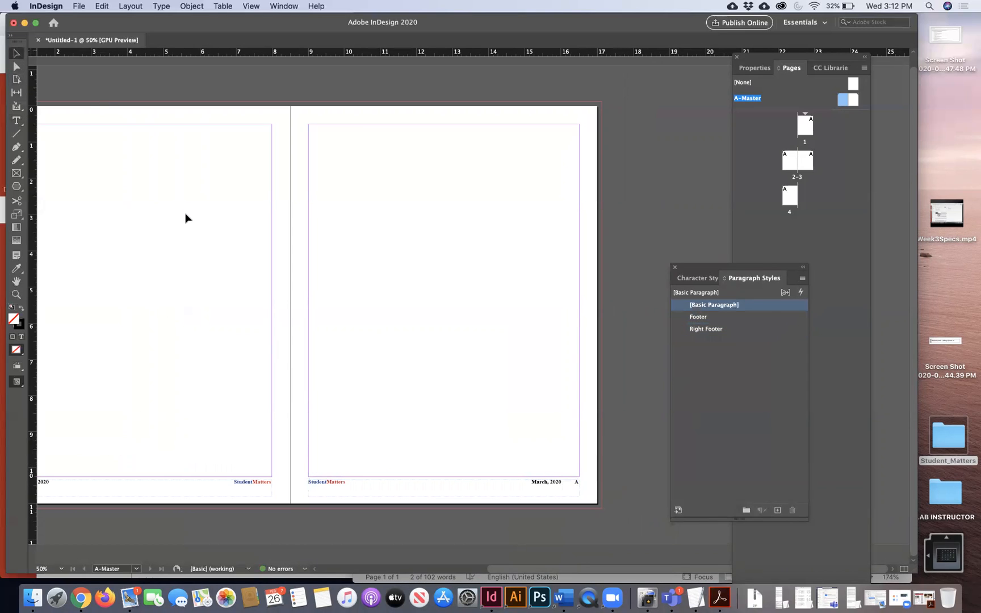
pyautogui.hscroll(-5, 185, 218)
pyautogui.hscroll(5, 185, 219)
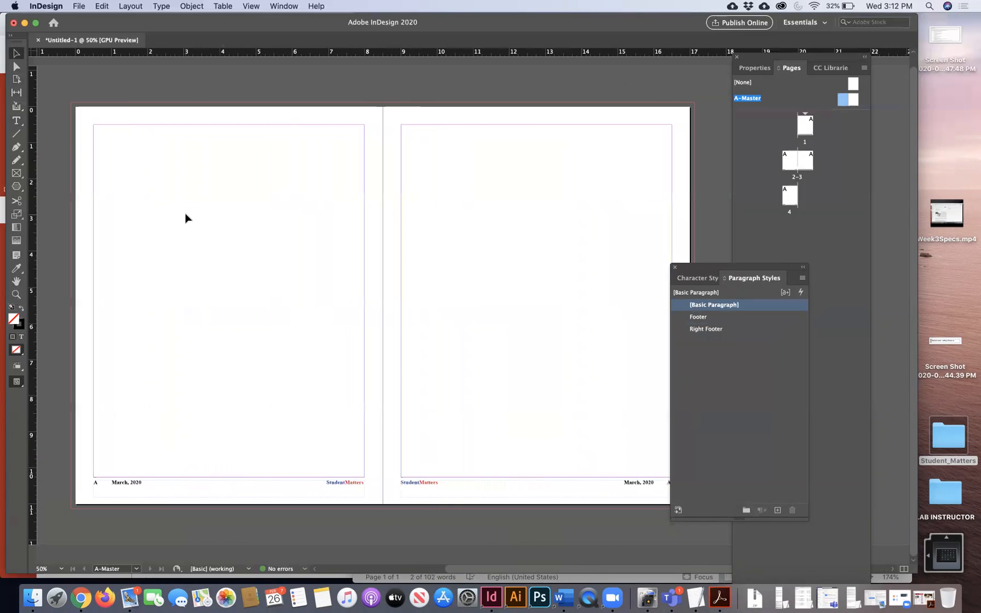
pyautogui.moveTo(701, 268); pyautogui.dragTo(738, 268)
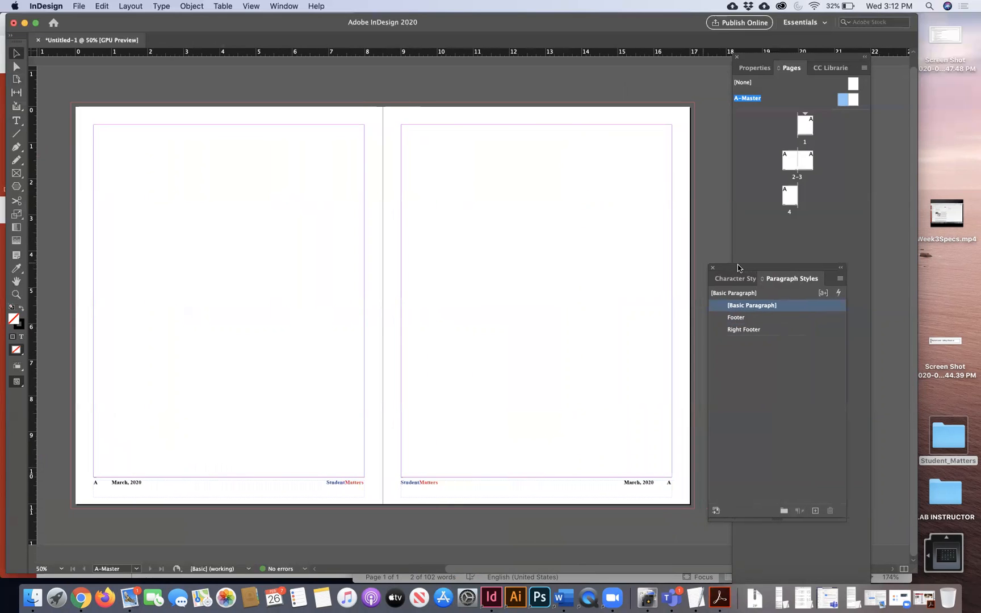
# - Save the newsletter to the Desktop as DES105_Assign3 followed by the student's name
pyautogui.press('super+s')
pyautogui.write('DES105')
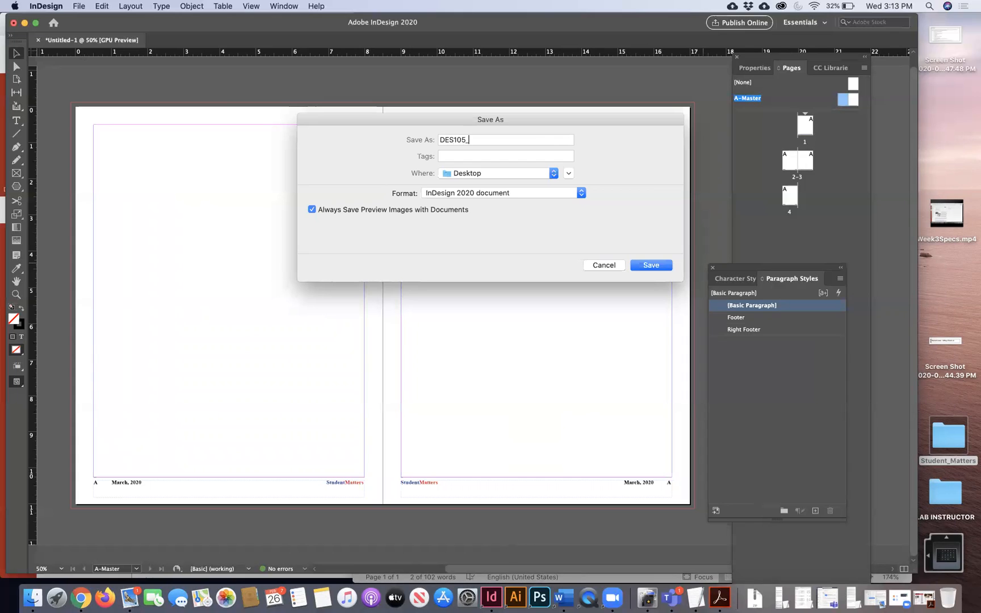
pyautogui.click(636, 264)
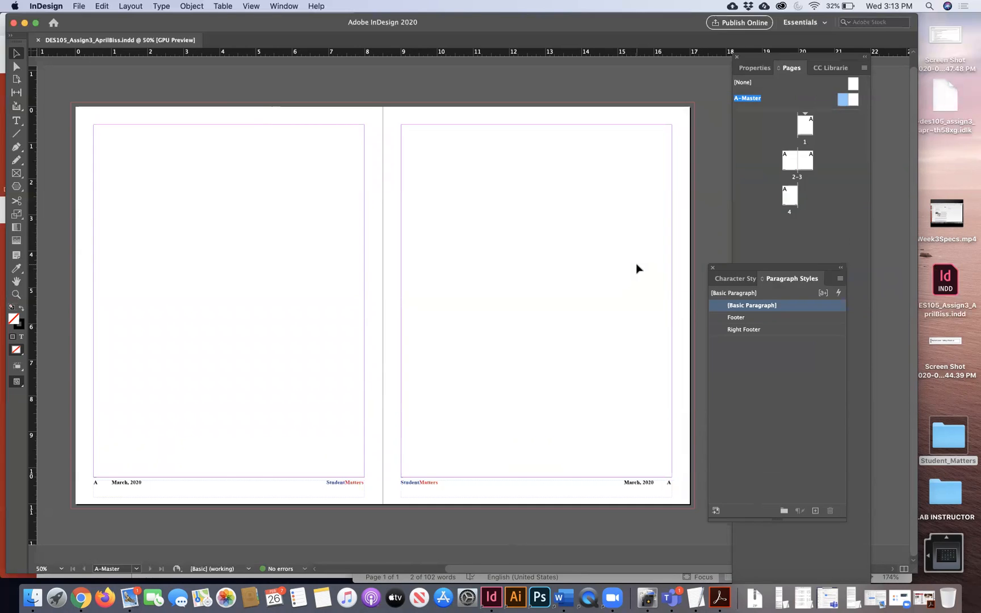
pyautogui.doubleClick(805, 127)
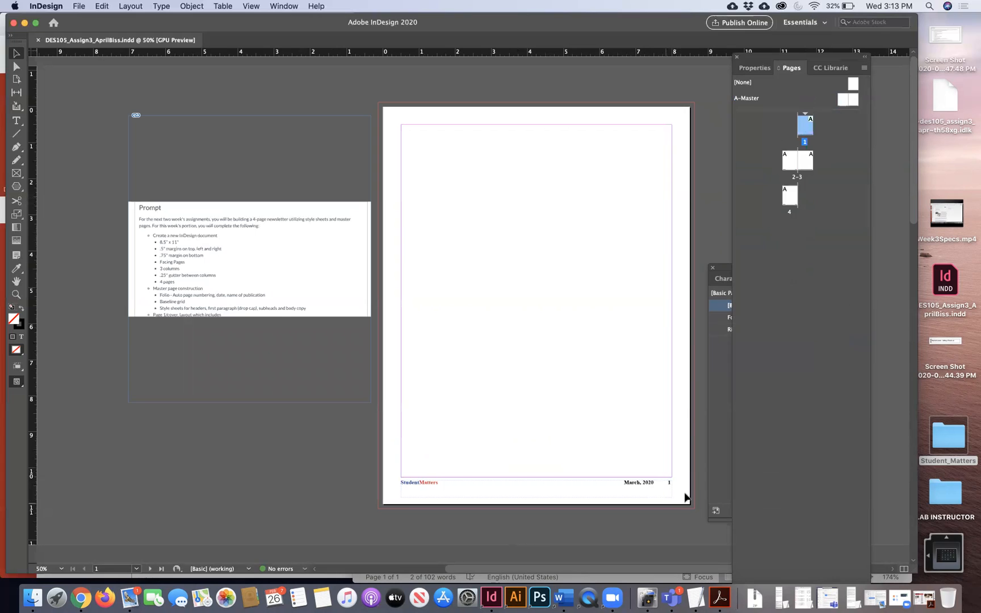
# - Open the pages 2–3 spread at 100% and inspect the numbered footers
pyautogui.doubleClick(787, 164)
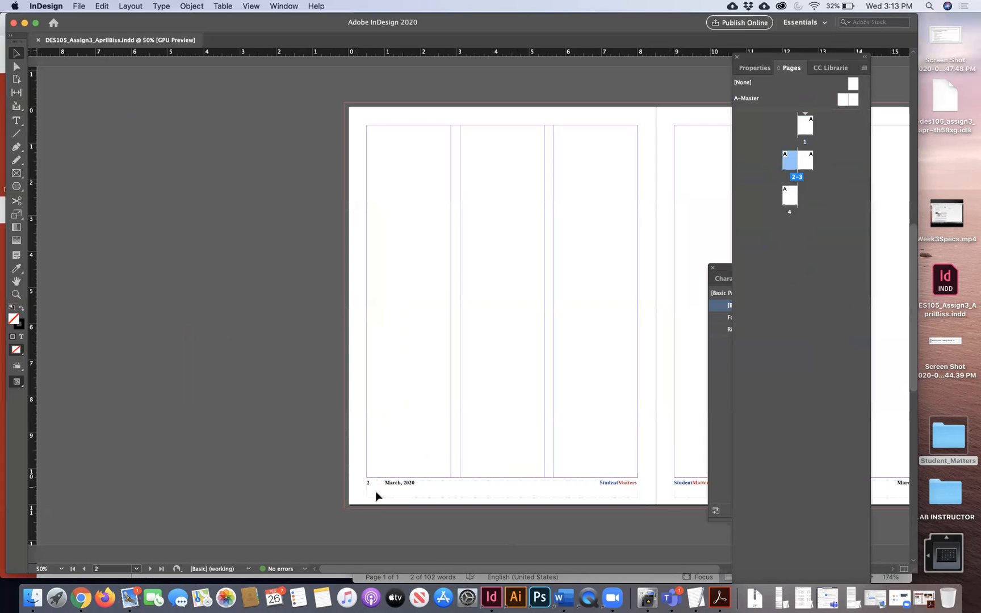
pyautogui.hscroll(5, 376, 492)
pyautogui.press('super+equal')
pyautogui.press('super+equal')
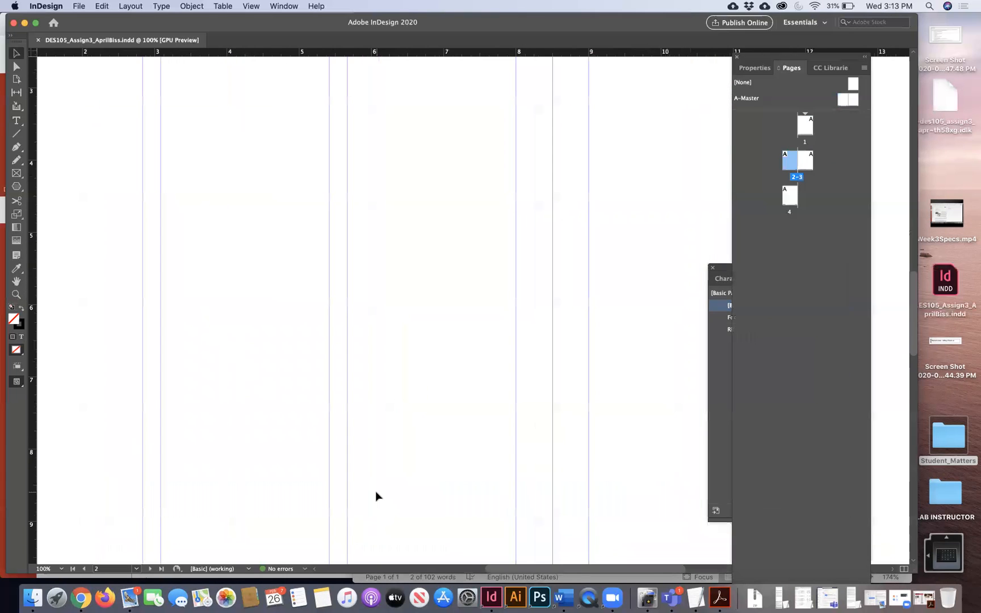
pyautogui.scroll(-10, 376, 492)
pyautogui.hscroll(-4, 375, 491)
pyautogui.hscroll(15, 376, 491)
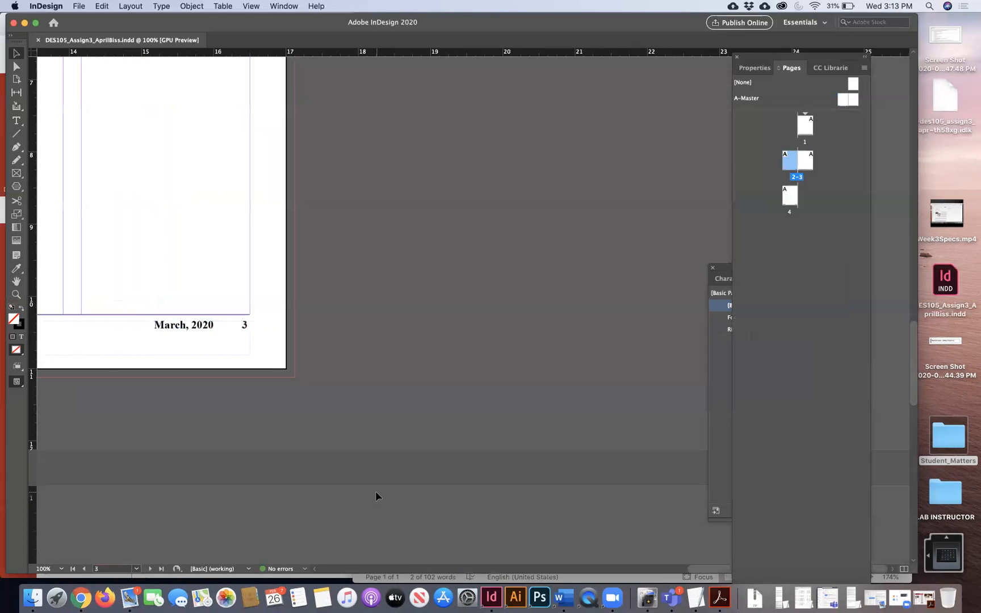
pyautogui.scroll(-15, 376, 491)
pyautogui.hscroll(-15, 376, 491)
pyautogui.hscroll(-5, 376, 496)
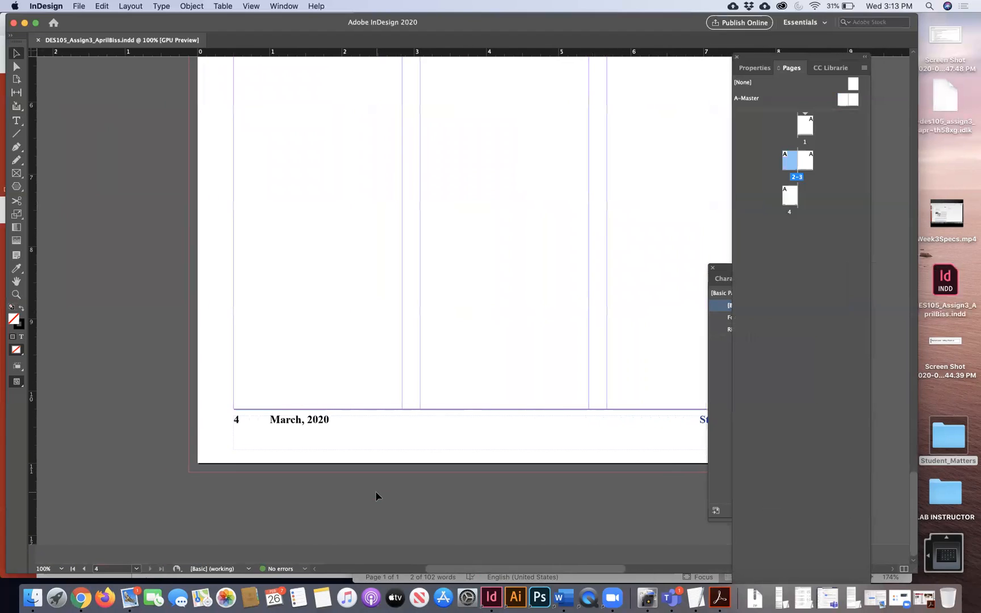
# - Fit page 4 in the window and zoom to 50% to check its footer
pyautogui.click(251, 6)
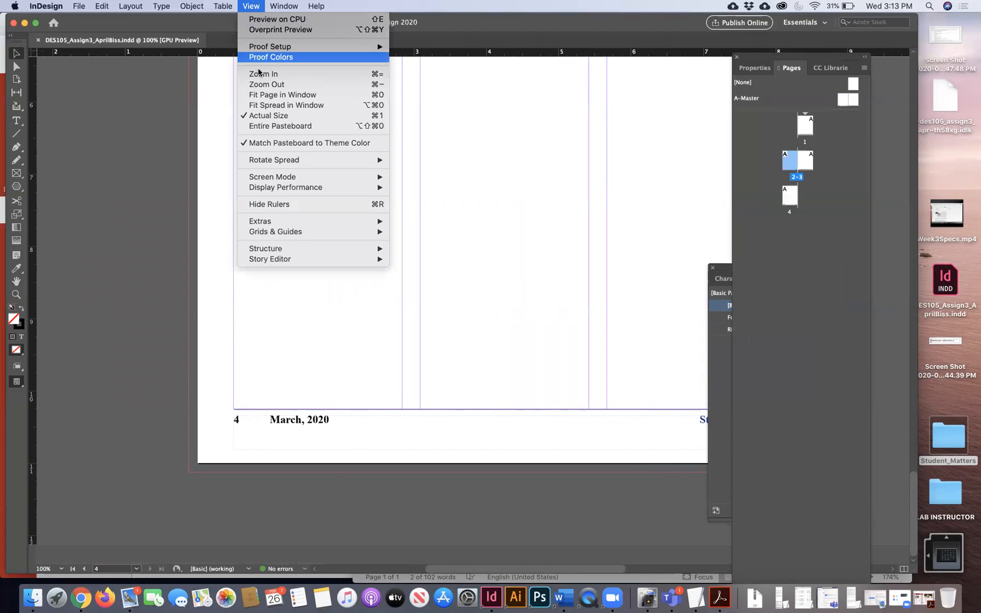
pyautogui.click(258, 95)
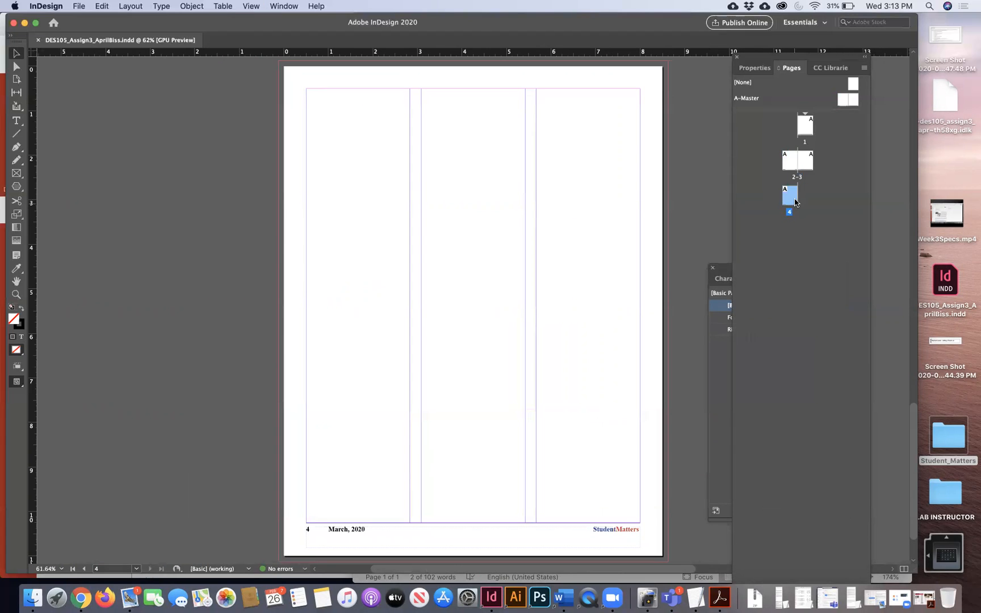
pyautogui.press('super+minus')
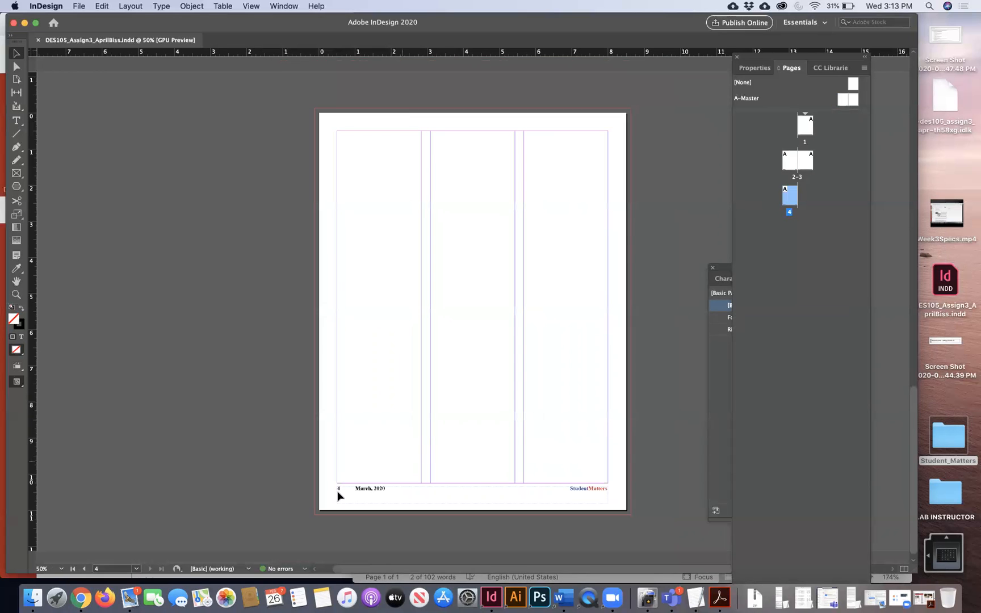
pyautogui.hscroll(2, 442, 433)
pyautogui.scroll(1, 443, 433)
pyautogui.scroll(20, 443, 429)
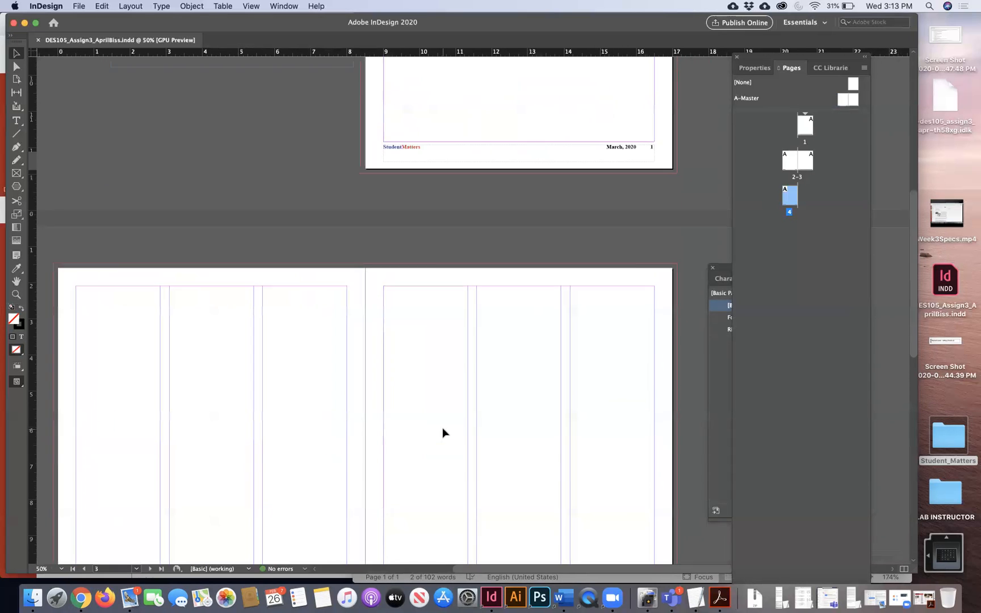
pyautogui.scroll(2, 443, 430)
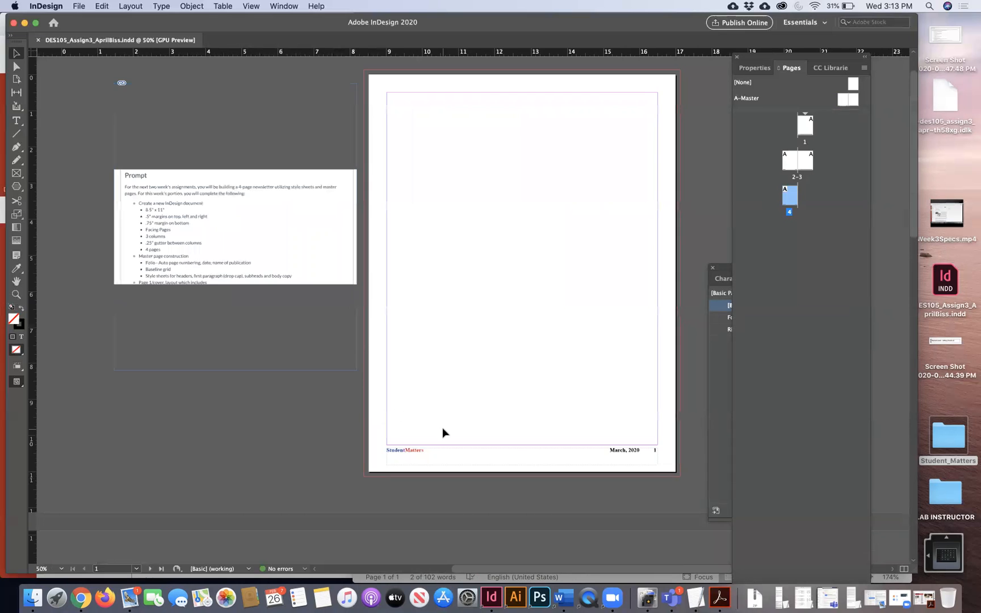
pyautogui.scroll(-20, 443, 432)
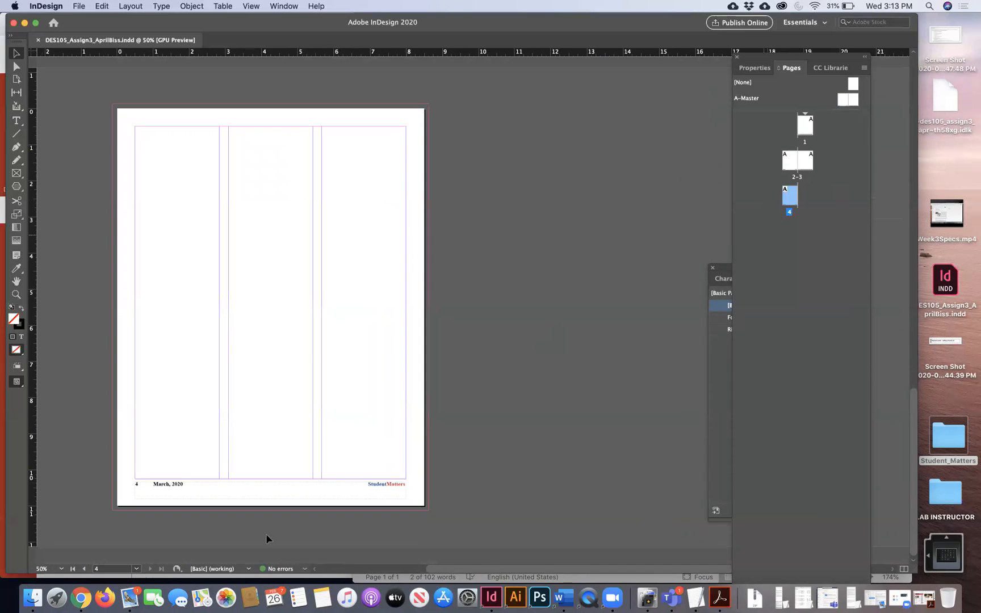
# - Drag A-Master into the Pages panel three times to add pages 5, 6 and 7
pyautogui.click(813, 218)
pyautogui.moveTo(854, 101); pyautogui.dragTo(809, 198)
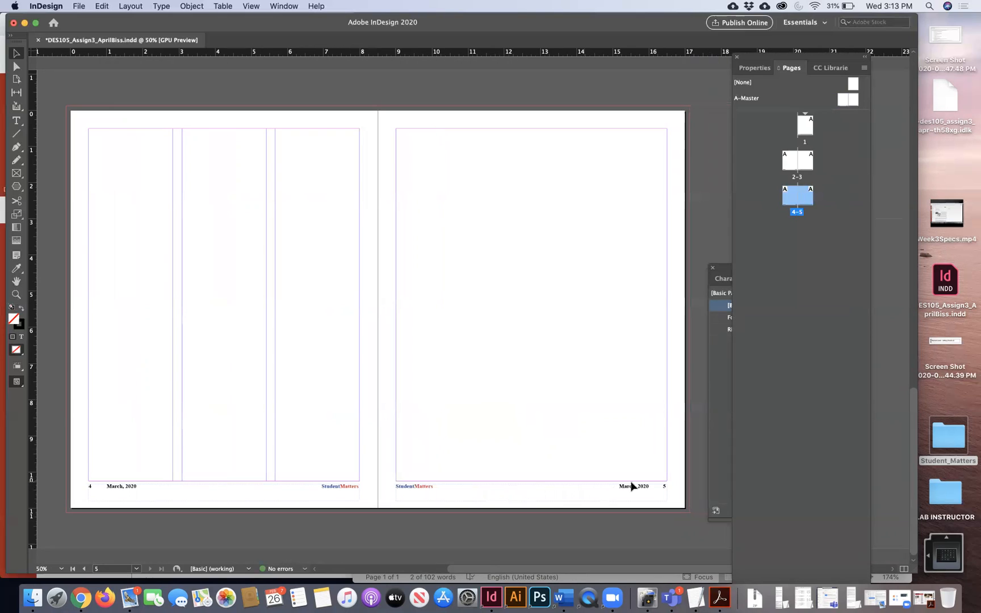
pyautogui.click(841, 215)
pyautogui.moveTo(841, 99); pyautogui.dragTo(793, 241)
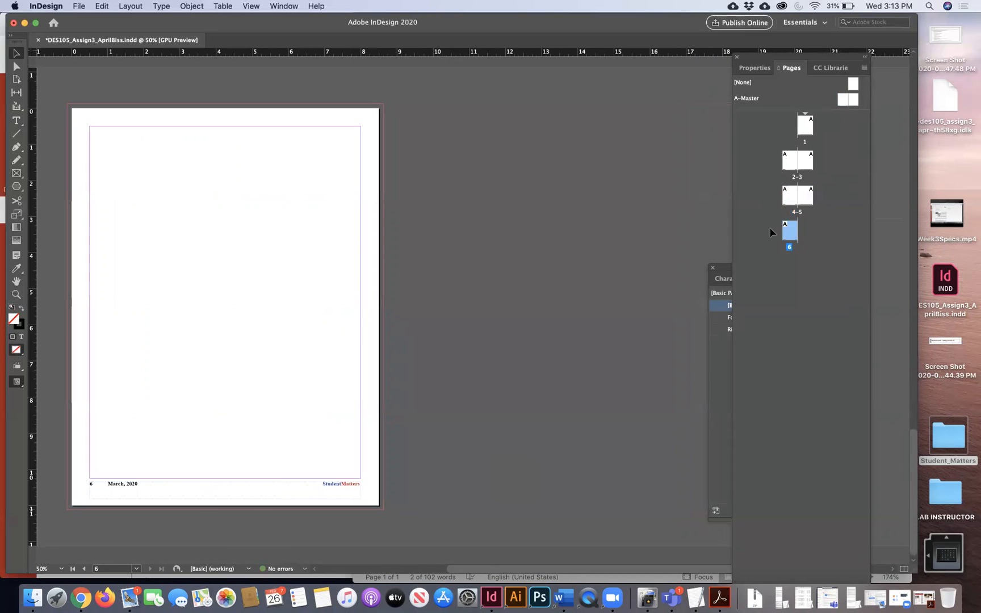
pyautogui.moveTo(851, 102); pyautogui.dragTo(807, 246)
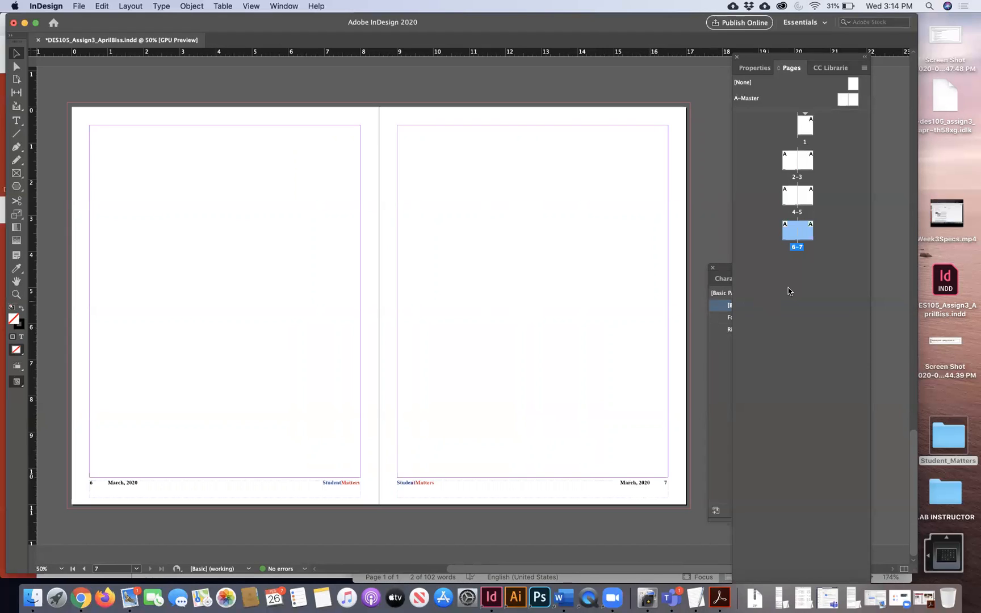
# - Select pages 5–7 in the Pages panel
pyautogui.click(821, 238)
pyautogui.click(805, 238)
pyautogui.keyDown('shift'); pyautogui.click(808, 199); pyautogui.keyUp('shift')
pyautogui.keyDown('shift'); pyautogui.click(805, 233); pyautogui.keyUp('shift')
pyautogui.moveTo(788, 57); pyautogui.dragTo(788, 36)
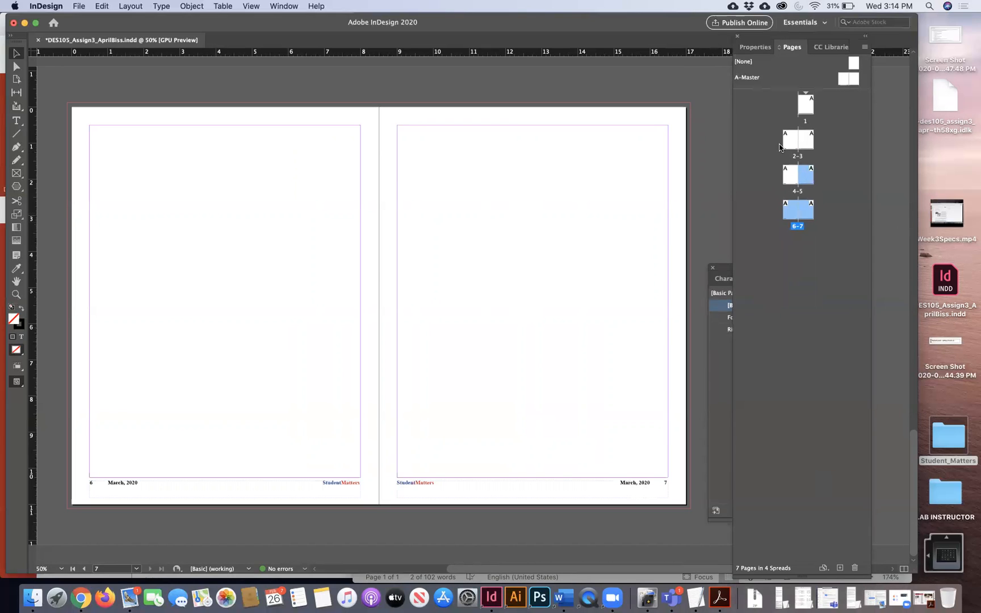
# - Delete pages 5–7, returning the newsletter to 4 pages
pyautogui.click(855, 568)
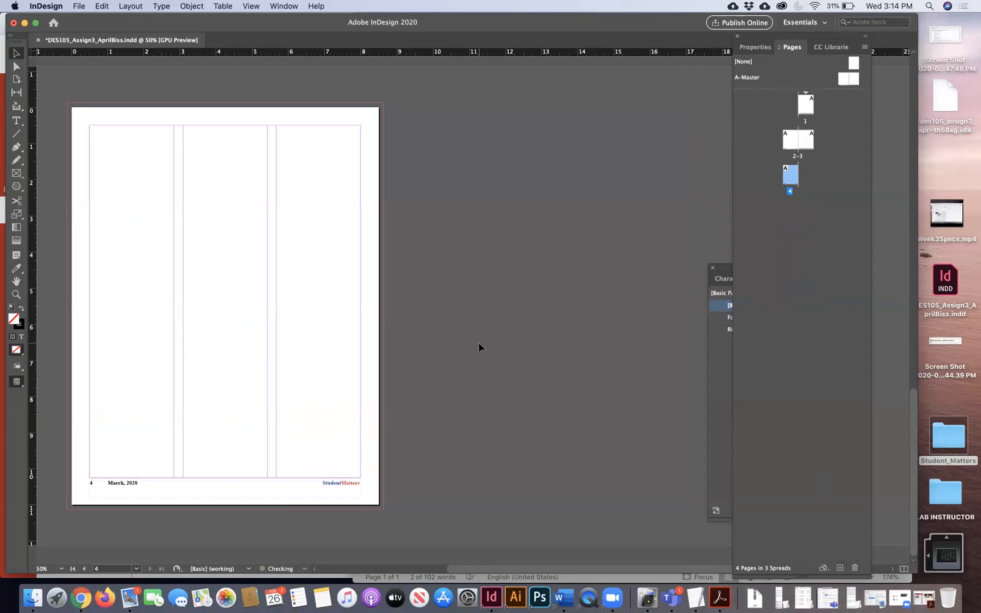
pyautogui.scroll(10, 478, 348)
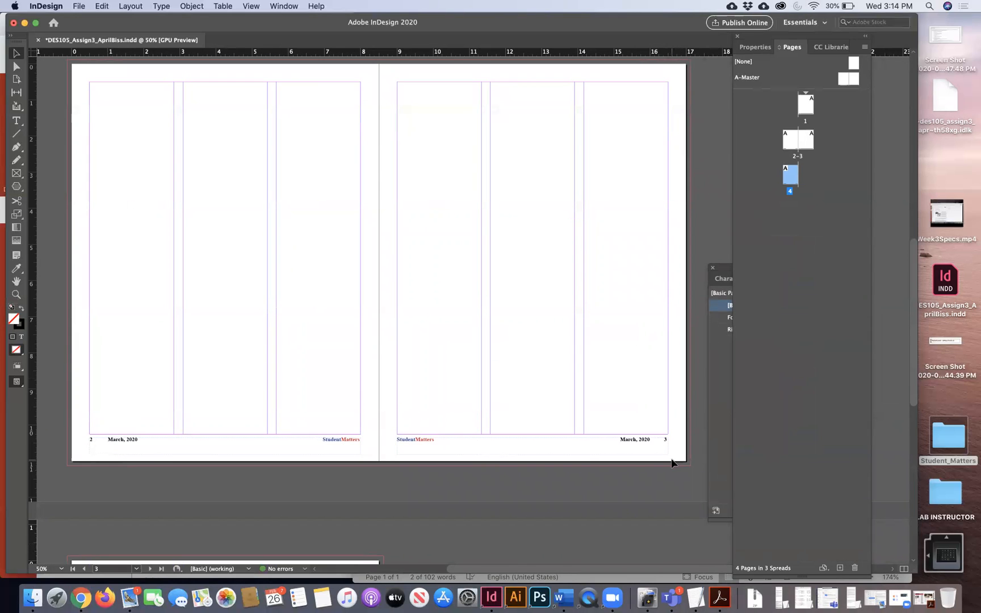
pyautogui.scroll(15, 672, 458)
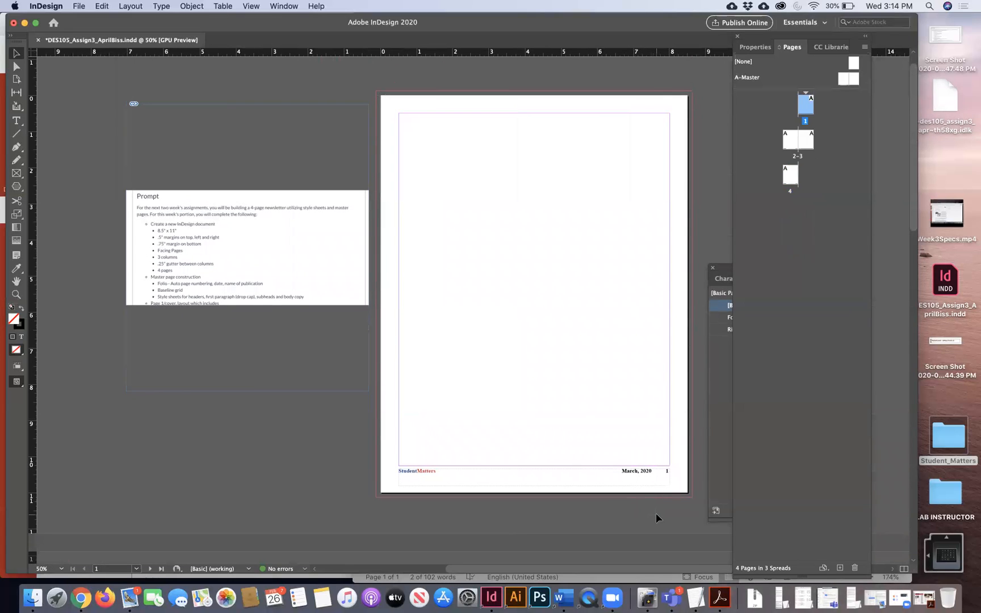
pyautogui.moveTo(372, 482); pyautogui.dragTo(514, 511)
# - Open the A-Master spread and reposition the Paragraph Styles panel beside the footers
pyautogui.doubleClick(847, 83)
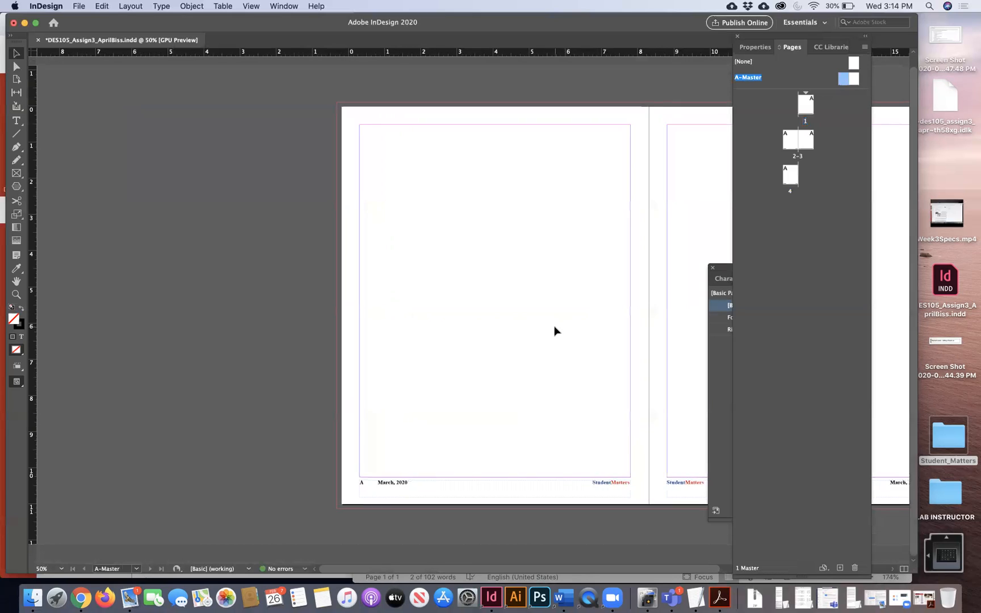
pyautogui.hscroll(3, 555, 331)
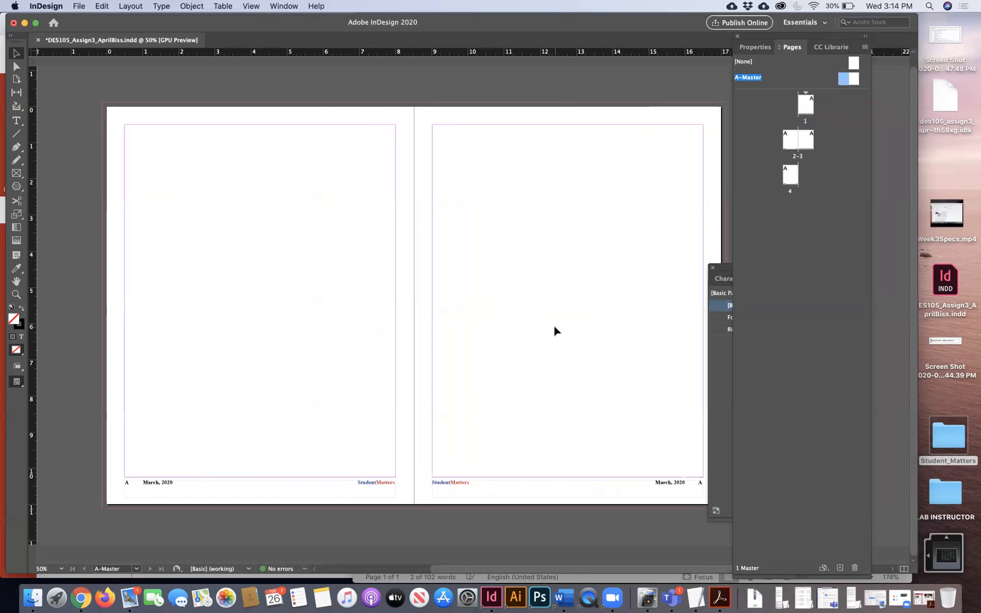
pyautogui.moveTo(725, 264); pyautogui.dragTo(772, 275)
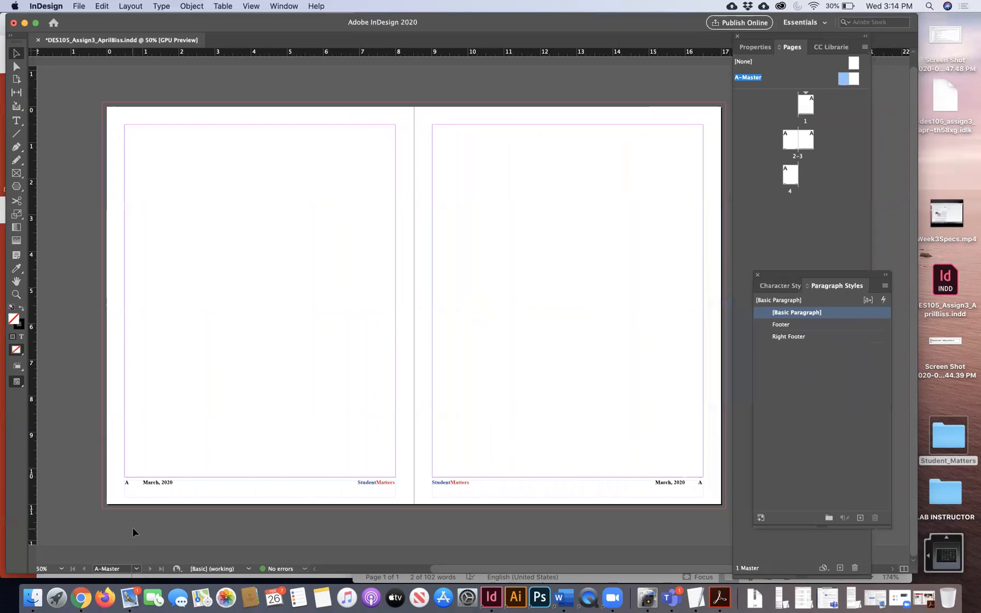
pyautogui.click(166, 489)
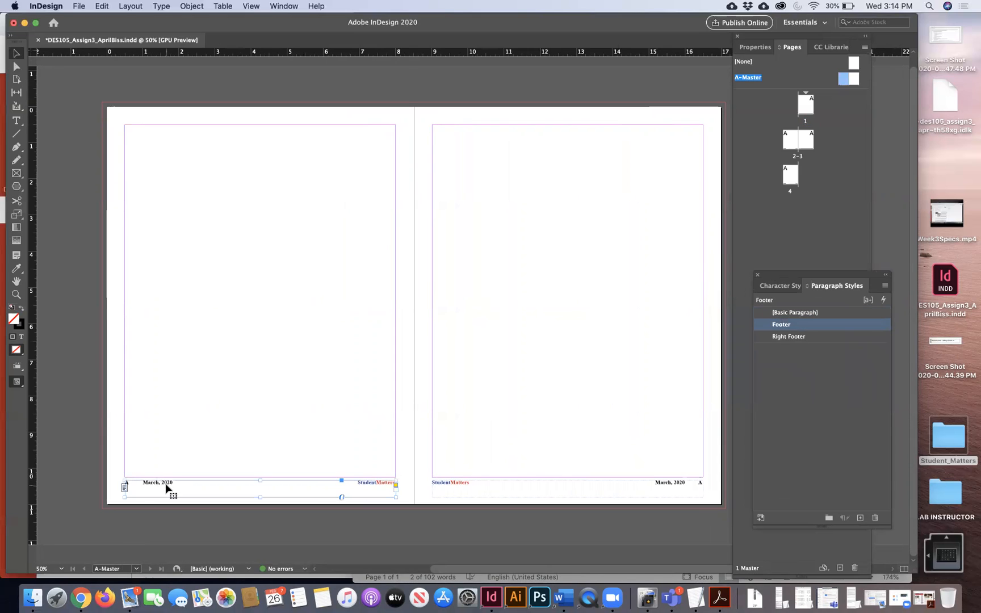
pyautogui.click(203, 515)
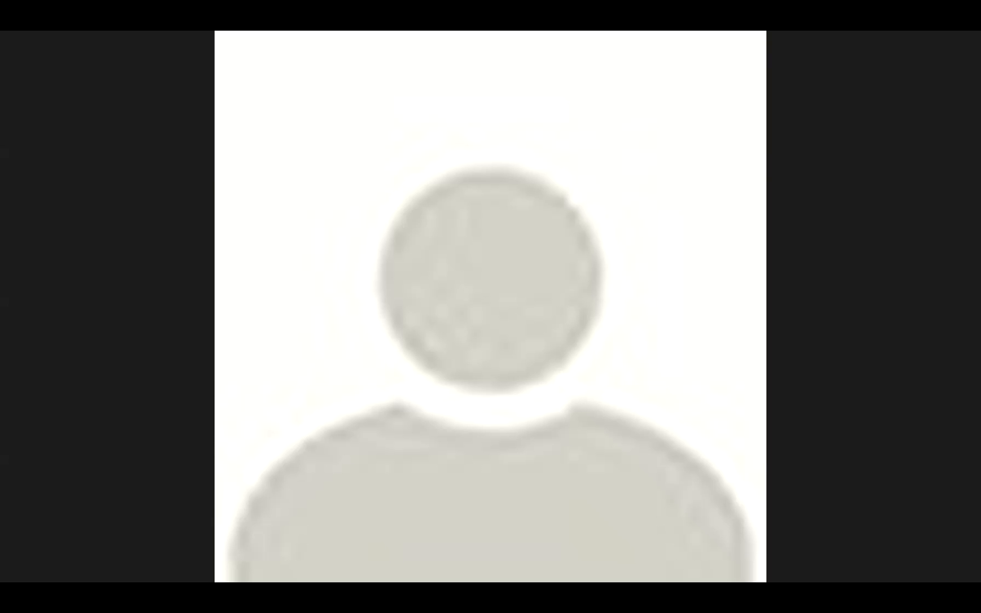